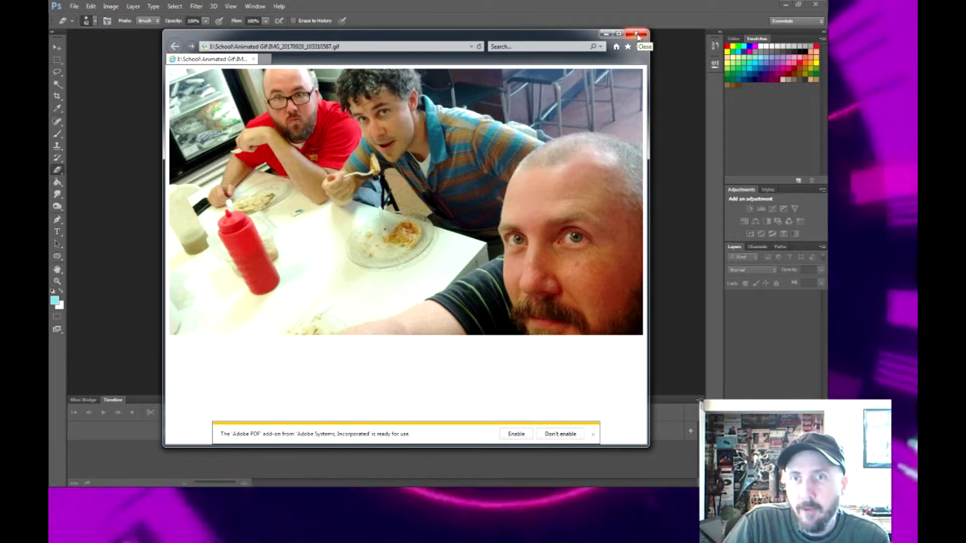
Step: Close the animated GIF preview and open the layered file Pupusa.psd in Photoshop
click(636, 34)
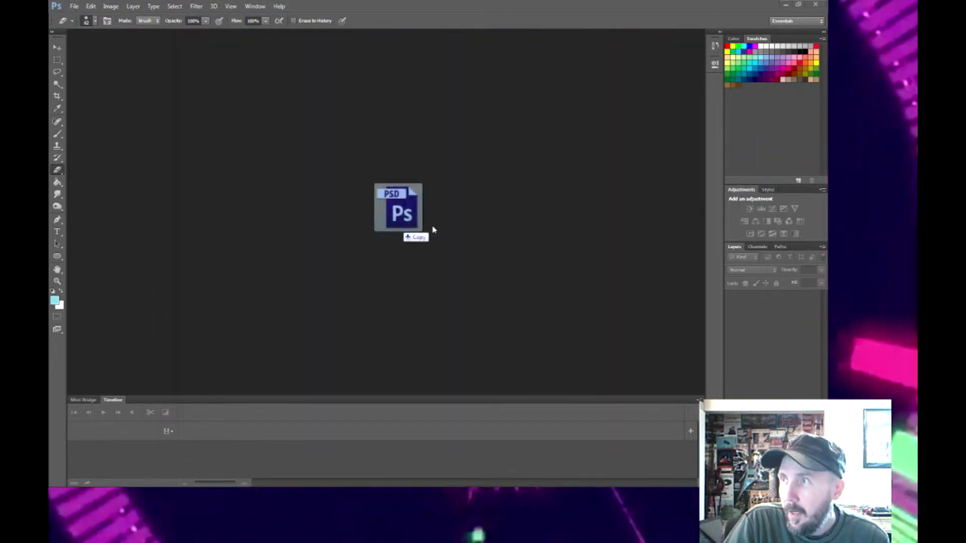
drag(433, 230, 314, 220)
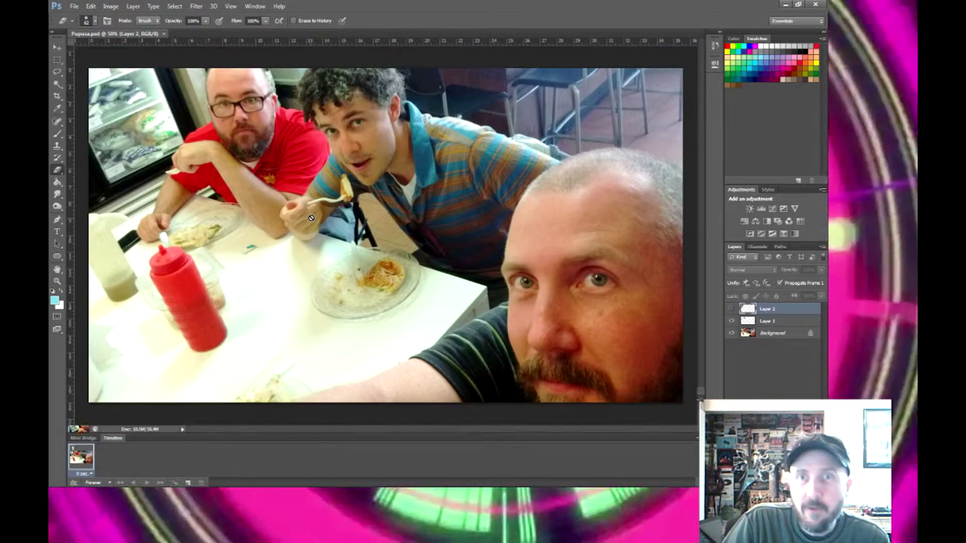
Step: Delete Layer 2 from the document, keeping Layer 1 and the Background
right_click(774, 311)
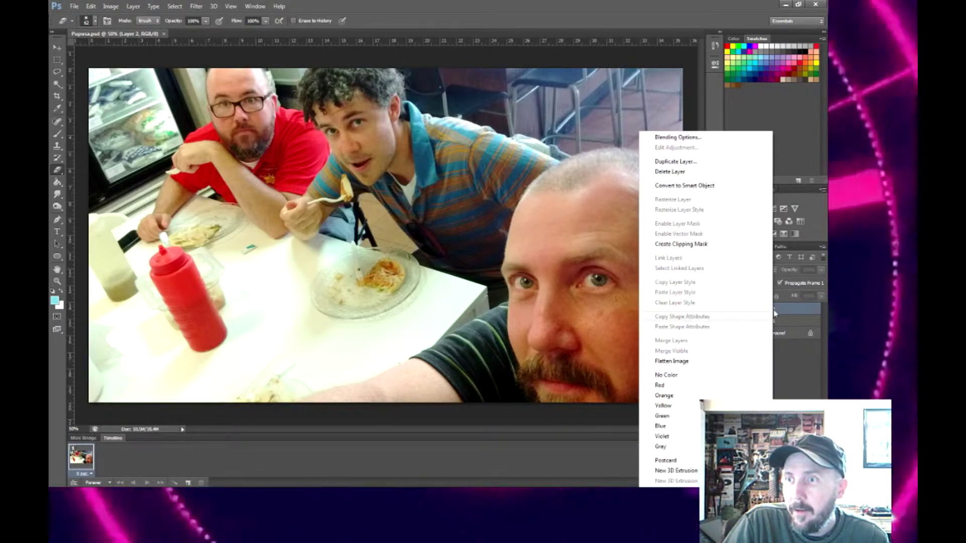
click(676, 172)
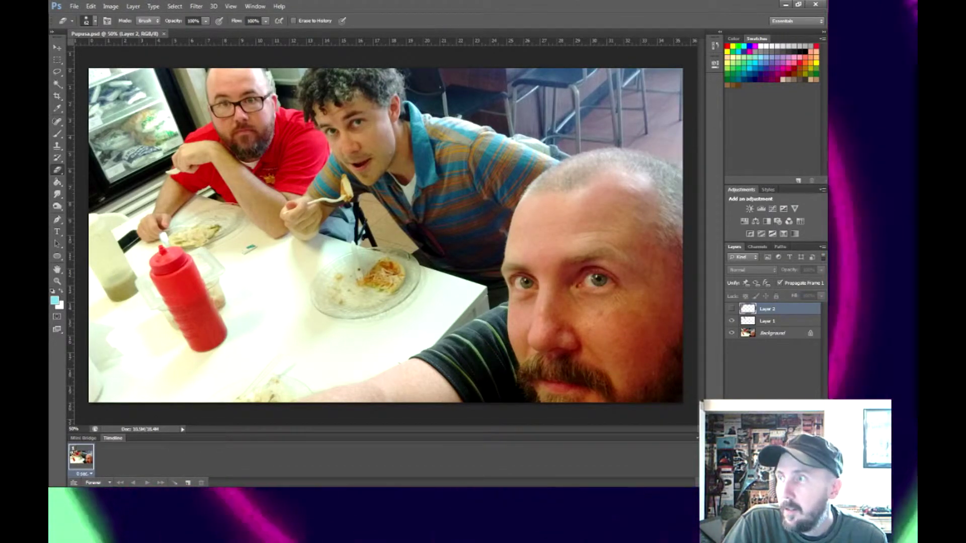
key(Delete)
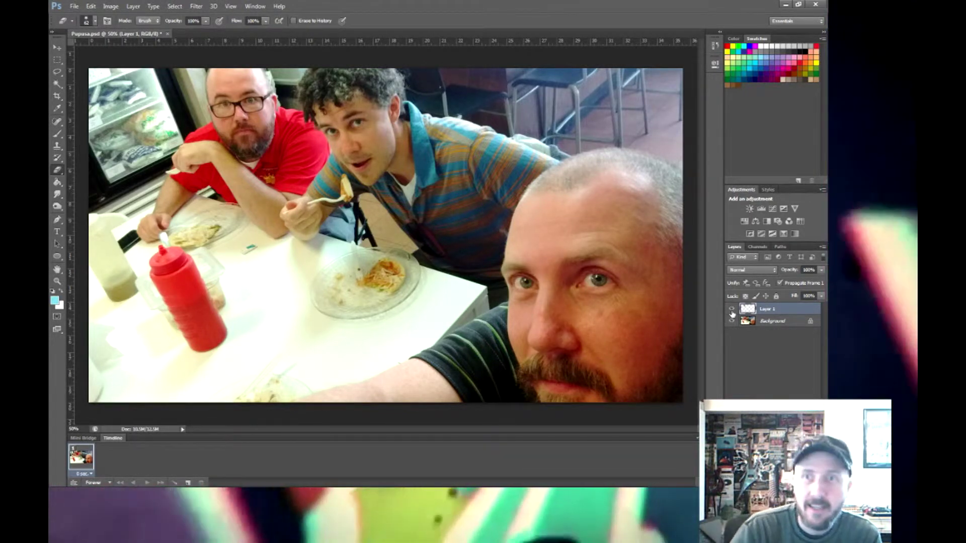
Step: Toggle the visibility of Layer 1 repeatedly to compare the man in red's two facial expressions
click(732, 312)
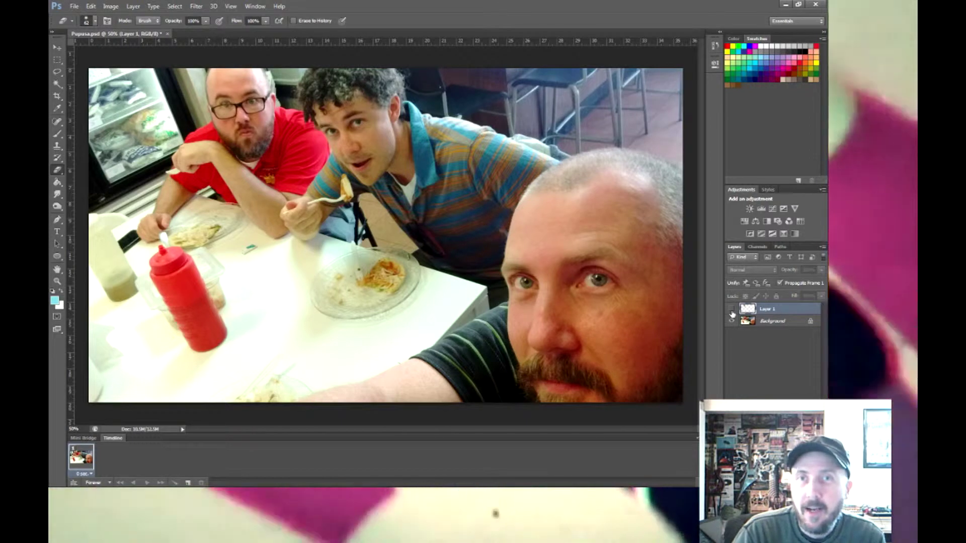
click(732, 312)
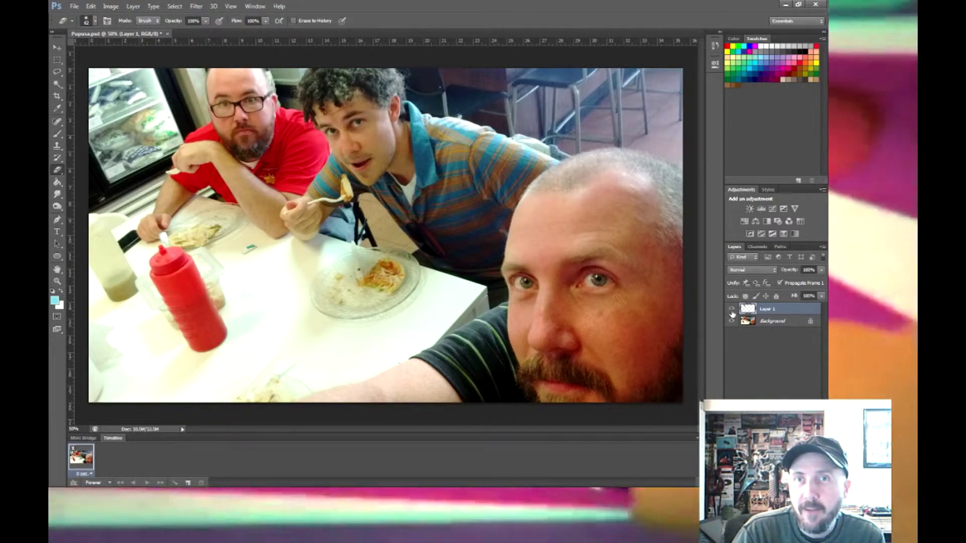
click(732, 312)
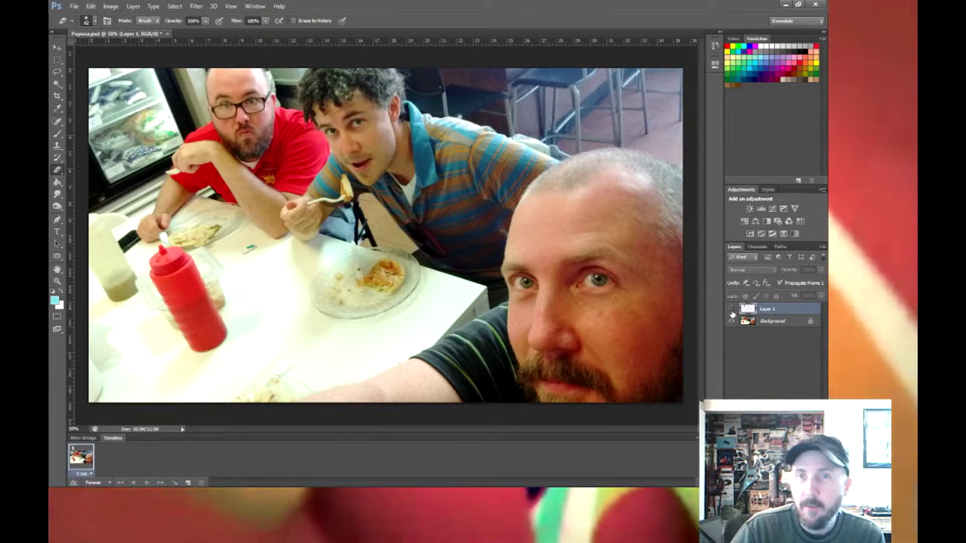
click(732, 312)
click(732, 311)
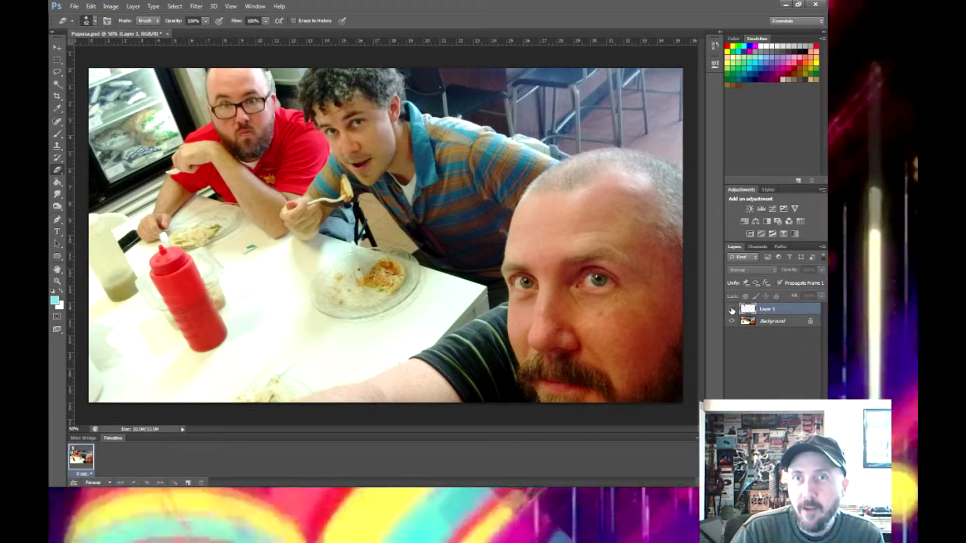
Step: Hide the Background layer and show Layer 1 to isolate the face cut-out
click(732, 321)
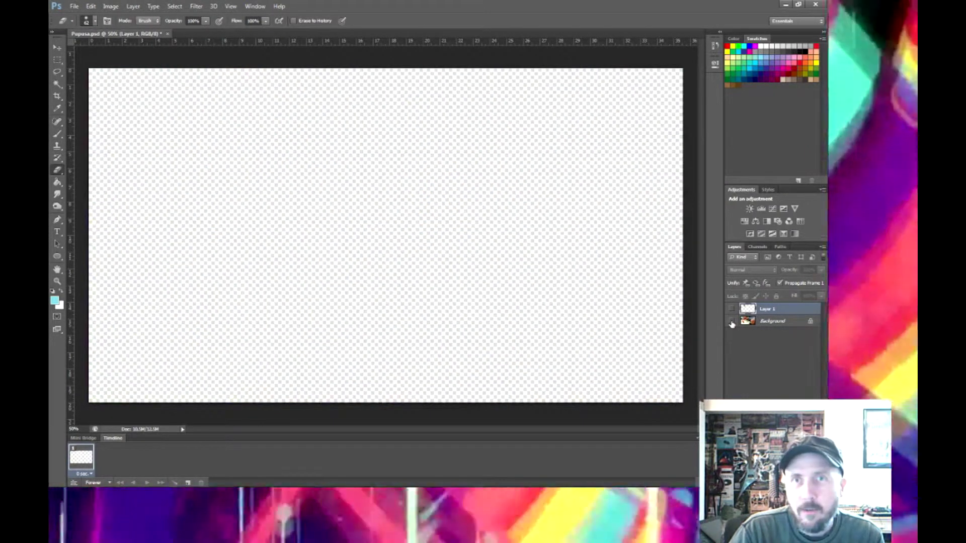
click(731, 311)
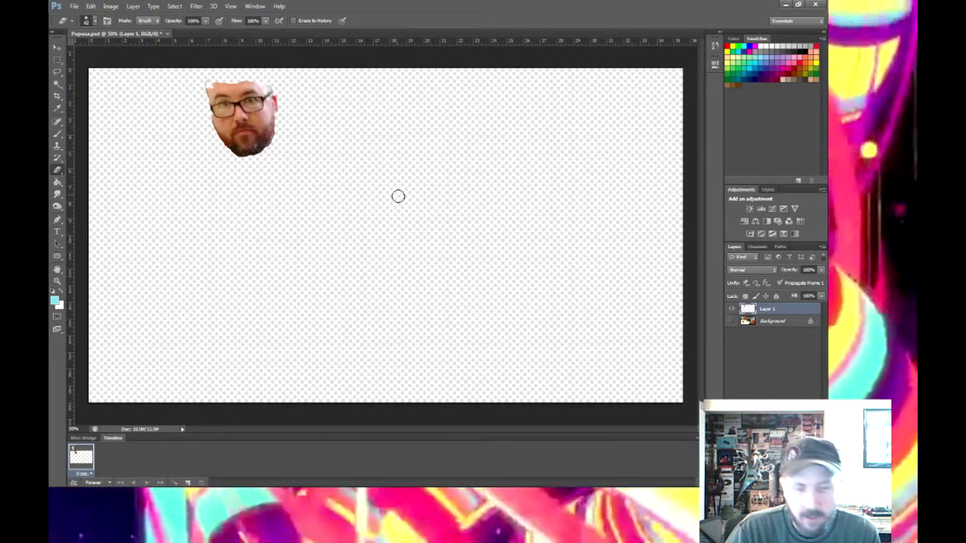
Step: Set the Eraser's soft round brush to a size of 74 px, keeping Brush mode and 0% hardness
key(ctrl+plus)
key(ctrl+plus)
key(ctrl+plus)
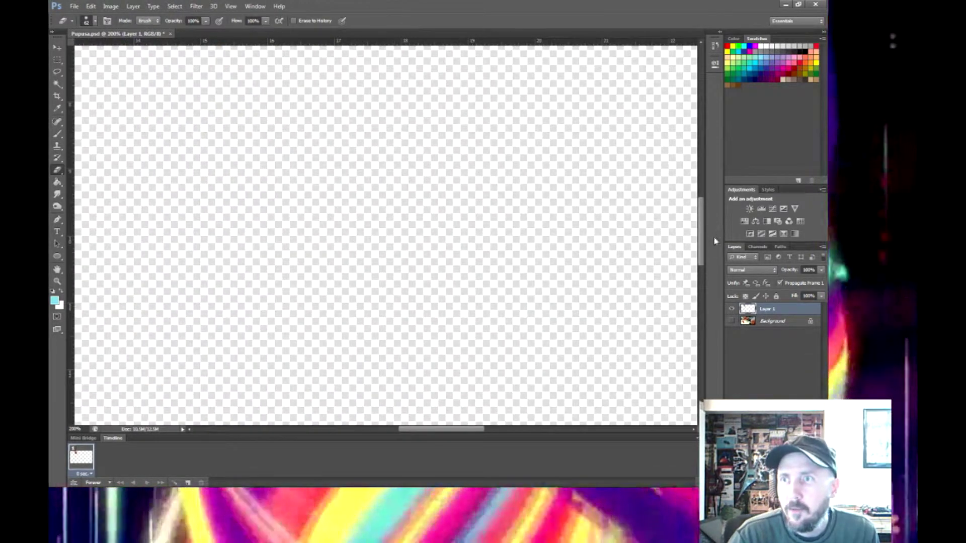
drag(702, 246, 684, 155)
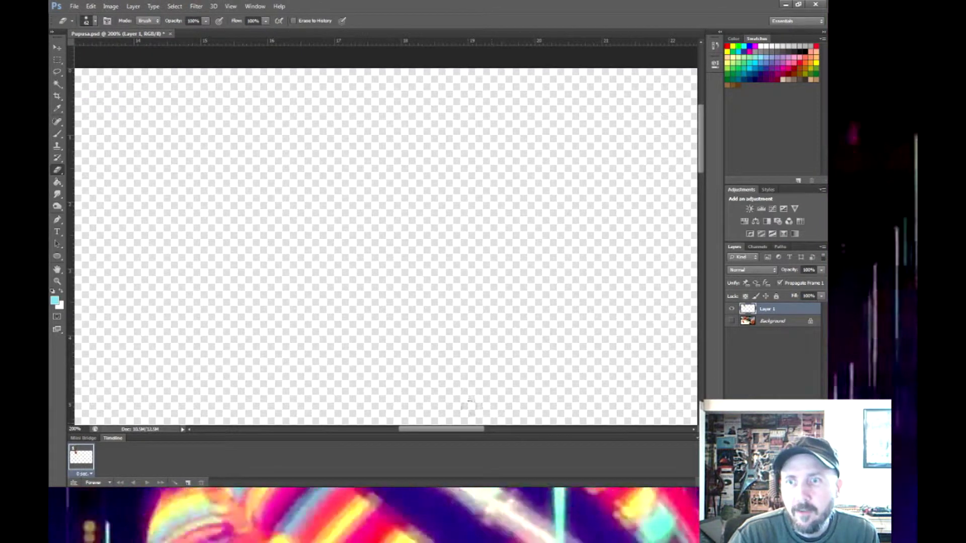
drag(472, 431, 390, 428)
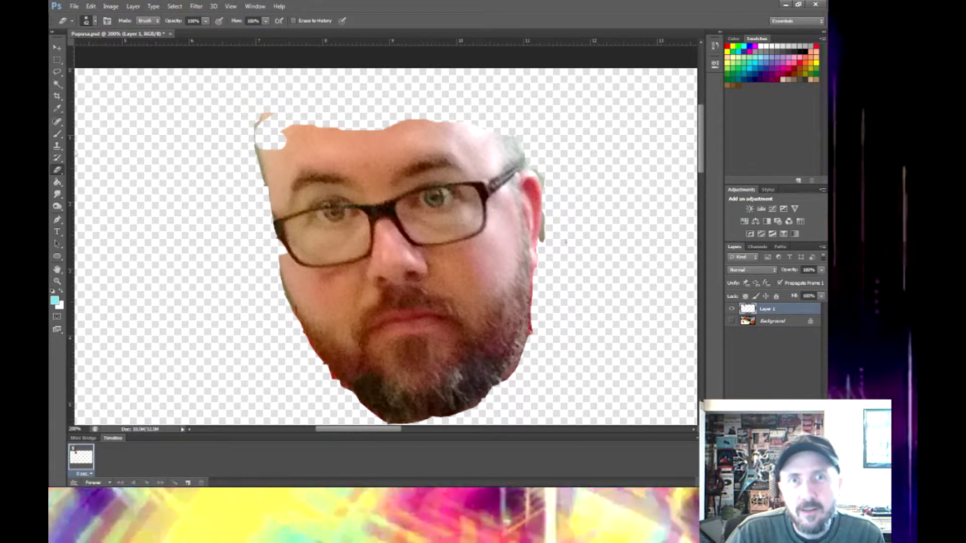
click(152, 23)
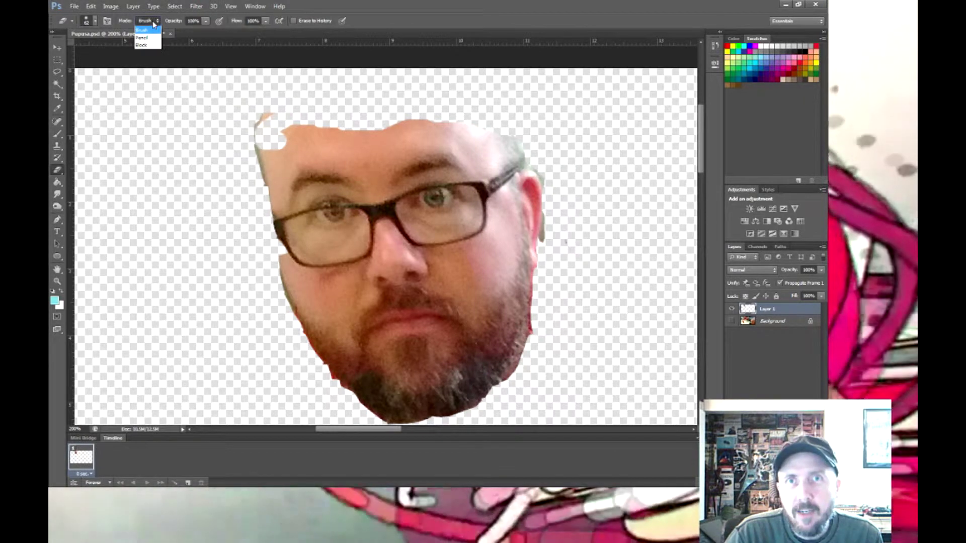
click(85, 22)
click(87, 23)
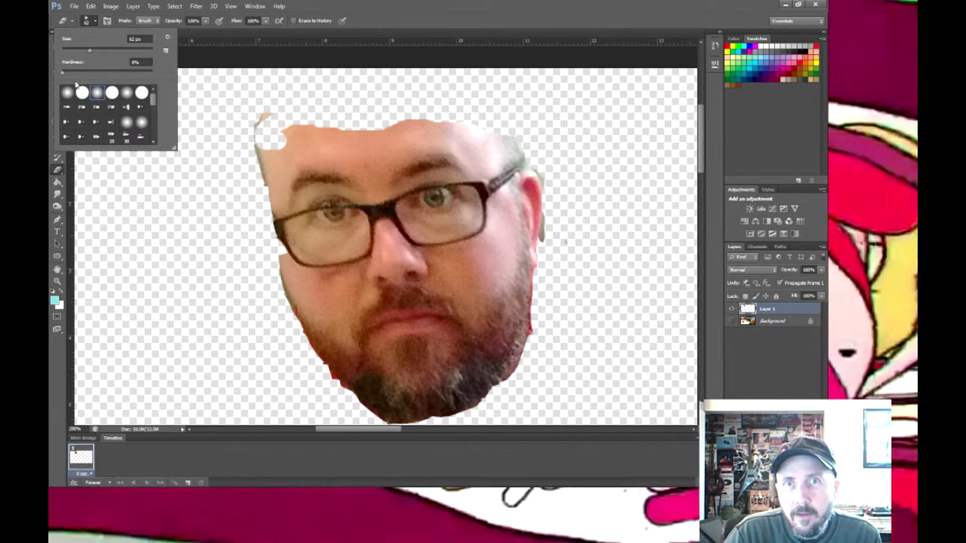
click(89, 50)
drag(92, 50, 95, 51)
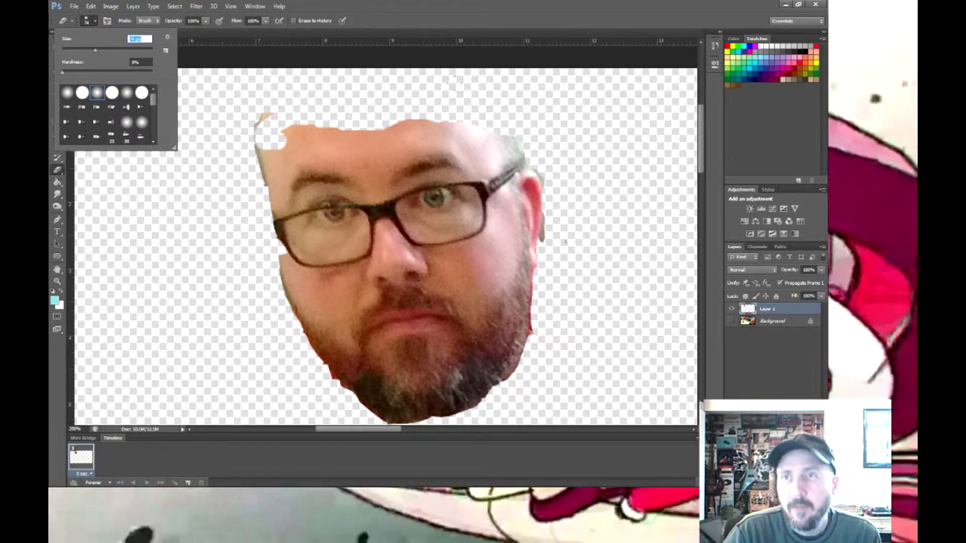
Step: Softly erase the forehead's upper edge and the leftover patch at the cut-out's upper-left corner on Layer 1
click(446, 86)
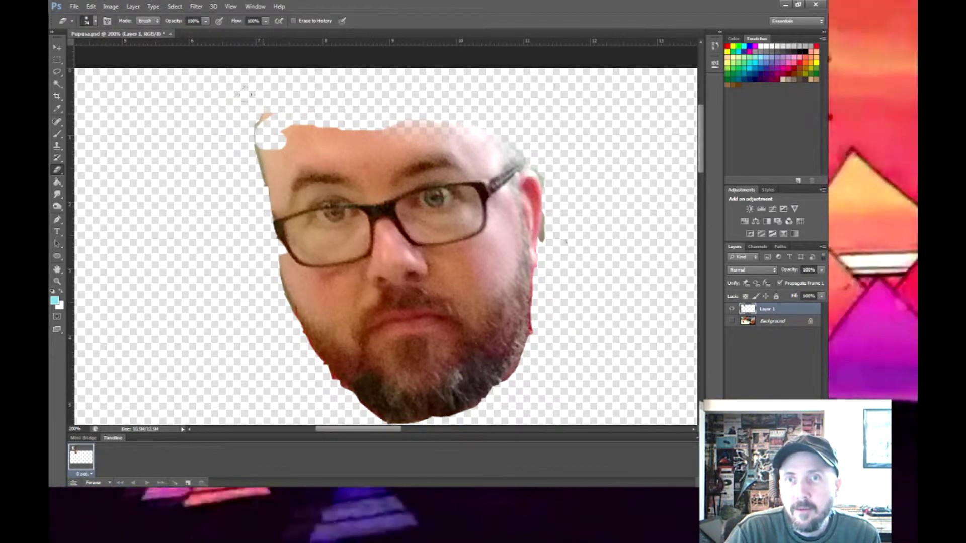
drag(350, 88, 262, 92)
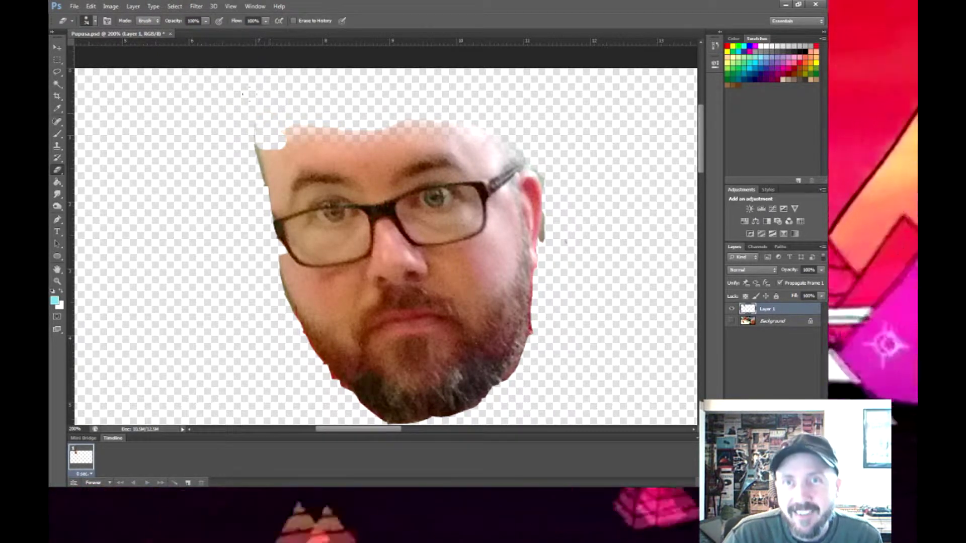
drag(256, 125, 274, 141)
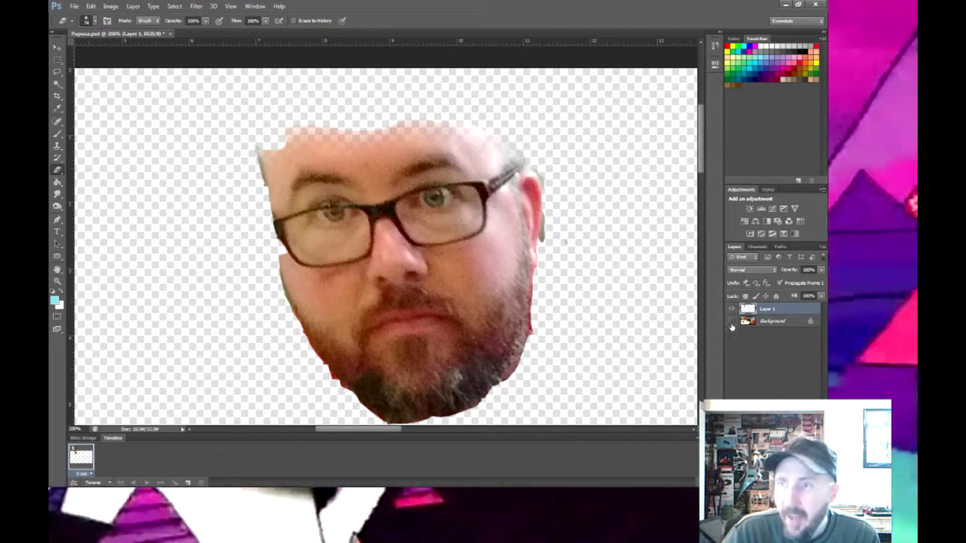
Step: Show the Background and toggle Layer 1's visibility to check how the softened face blends with the photo
click(731, 322)
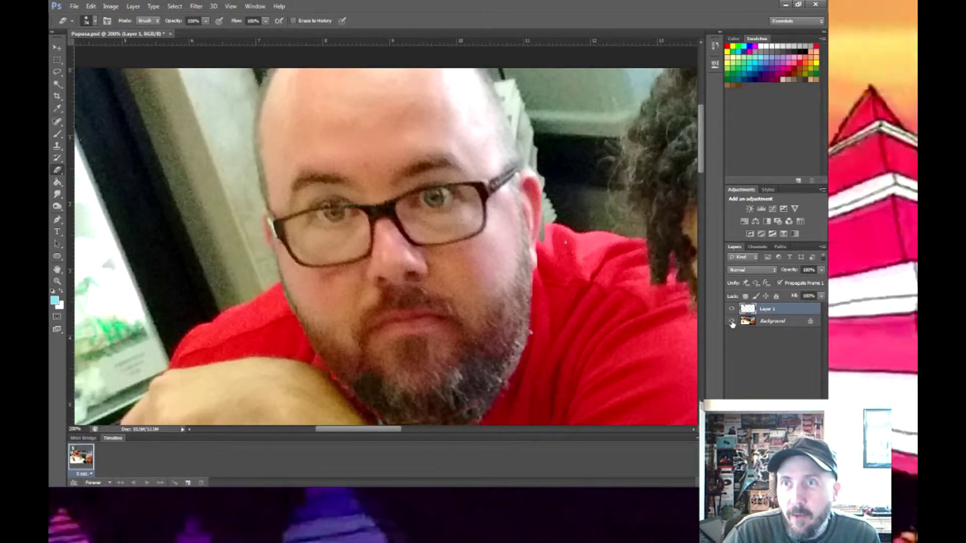
click(732, 310)
click(732, 310)
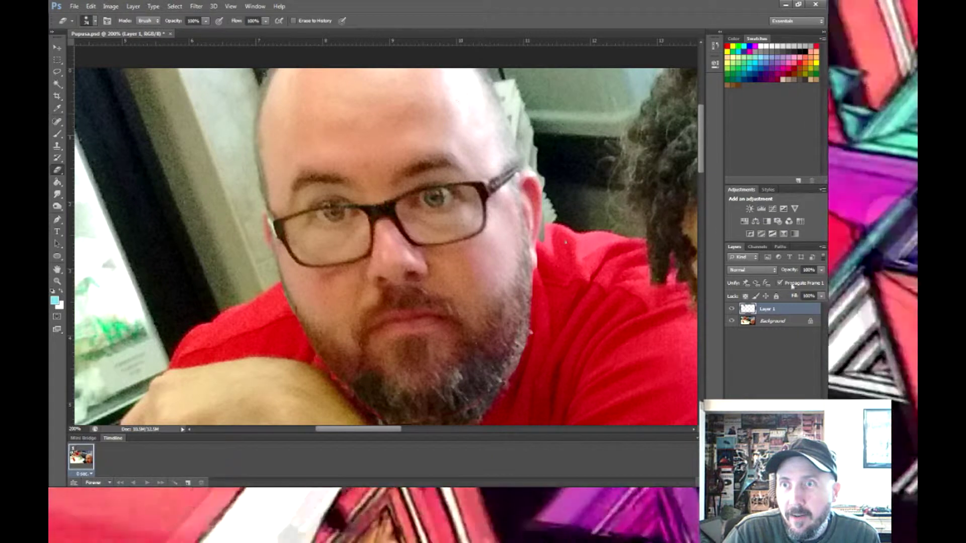
click(732, 309)
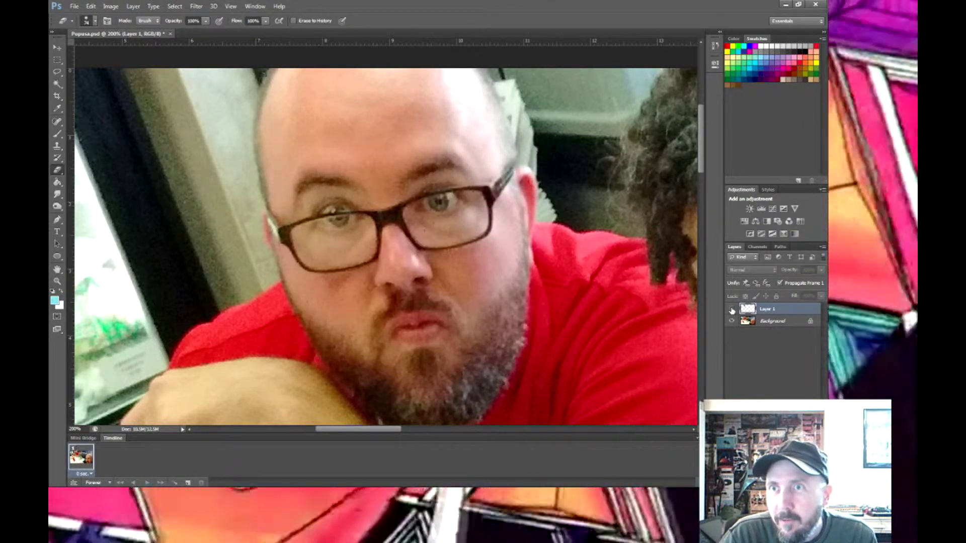
click(731, 310)
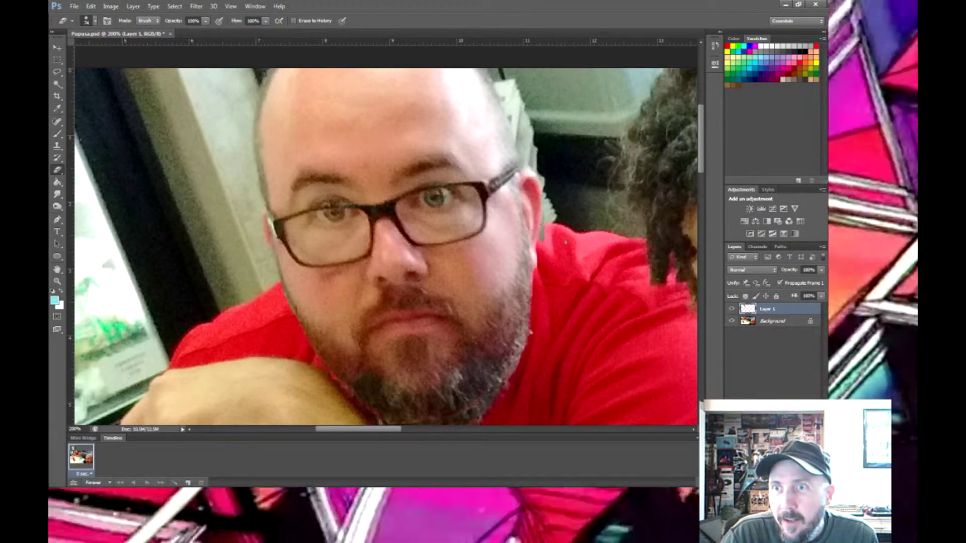
Step: With the Background hidden, switch the Eraser to a smaller hard round brush at 100% hardness and erase the fringe beside the ear
click(732, 321)
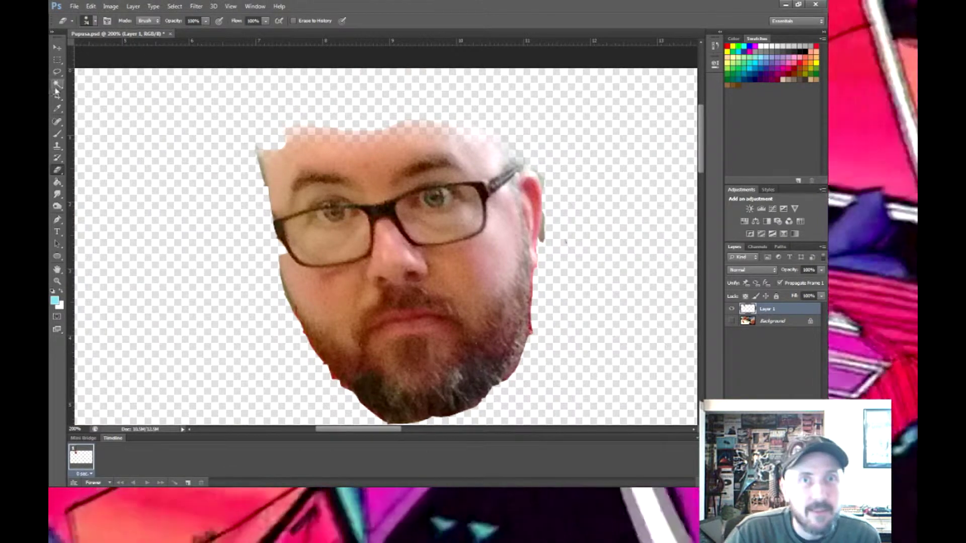
click(146, 21)
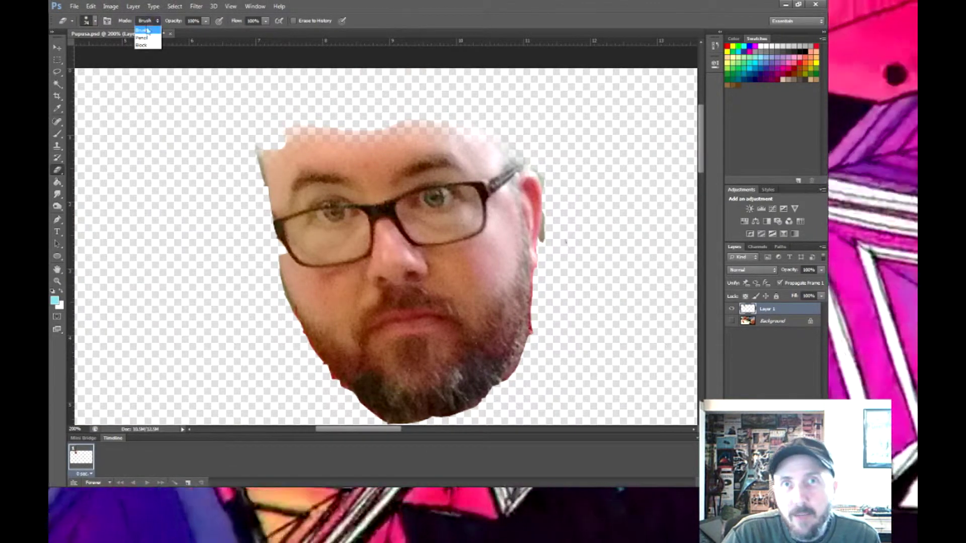
click(87, 23)
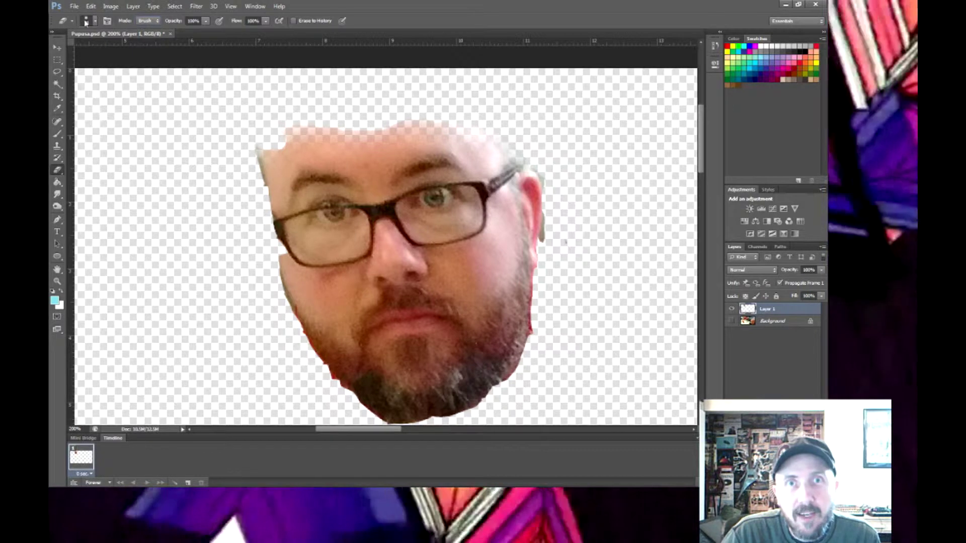
click(86, 21)
click(82, 92)
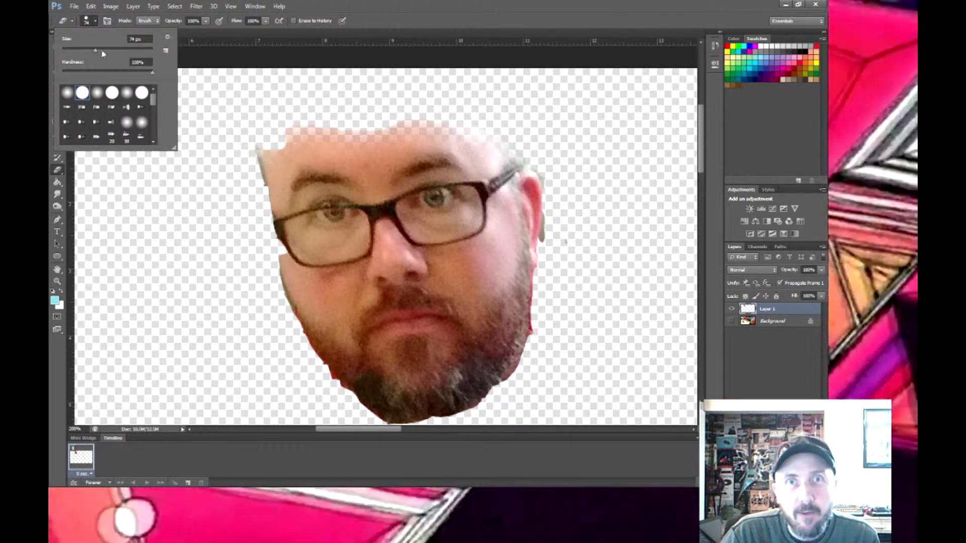
drag(95, 50, 77, 50)
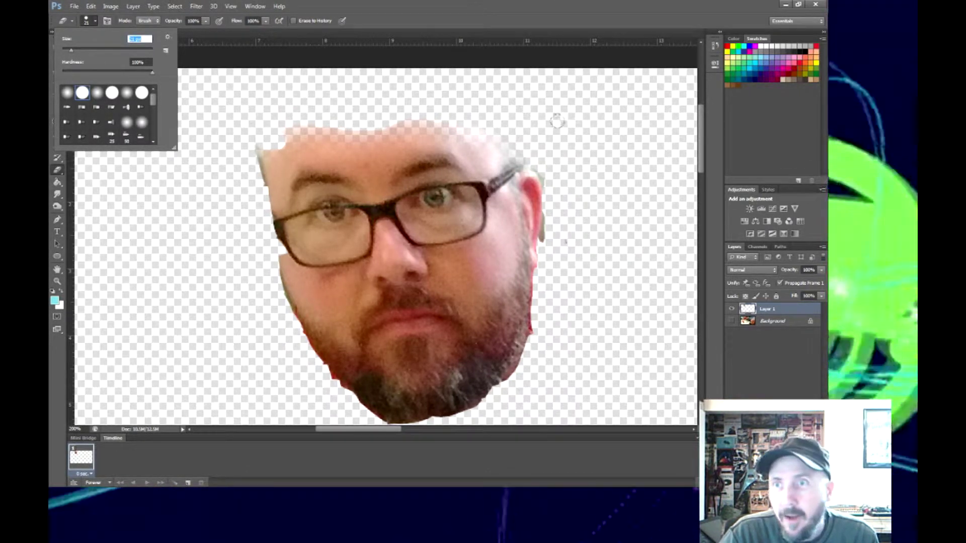
key(Return)
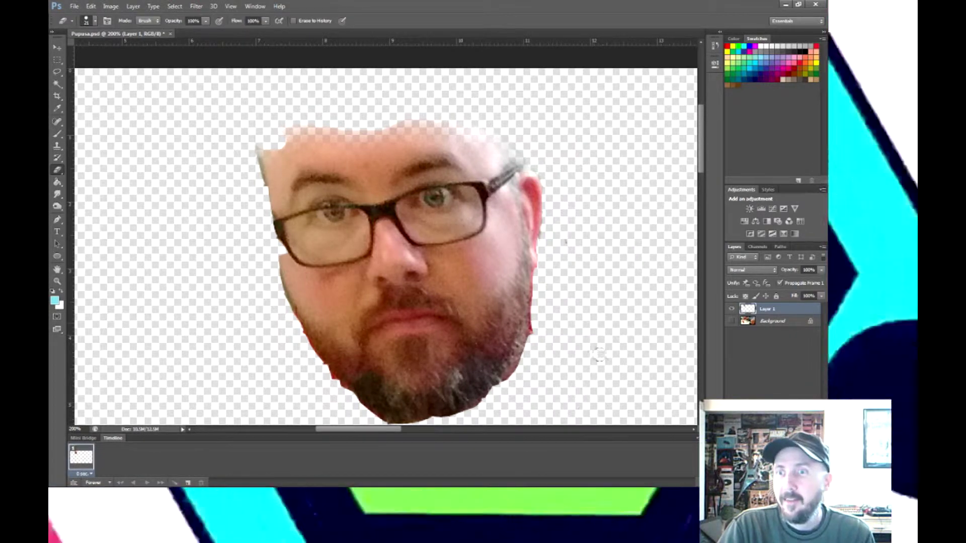
Step: Show the Background layer again and check the cleaned ear edge by hiding and reshowing Layer 1
click(731, 323)
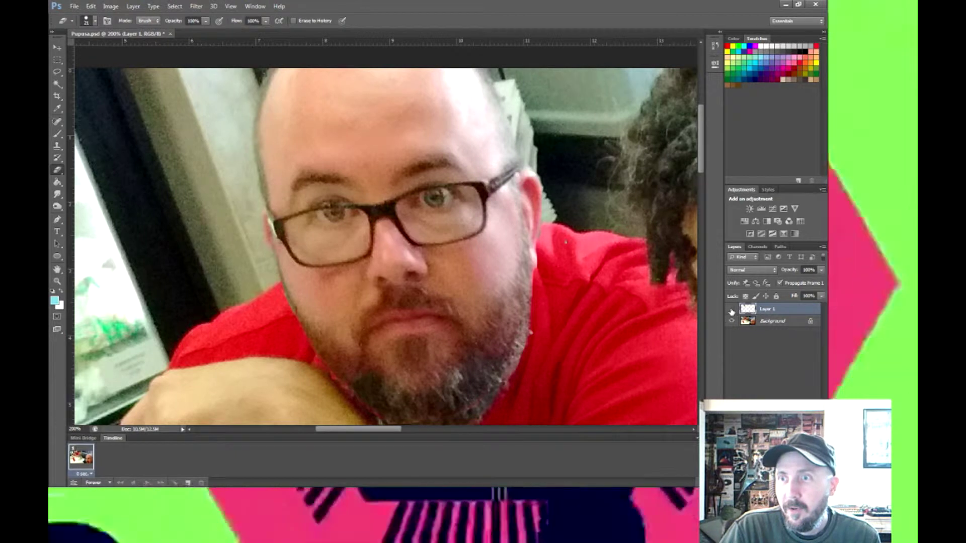
click(732, 310)
click(731, 311)
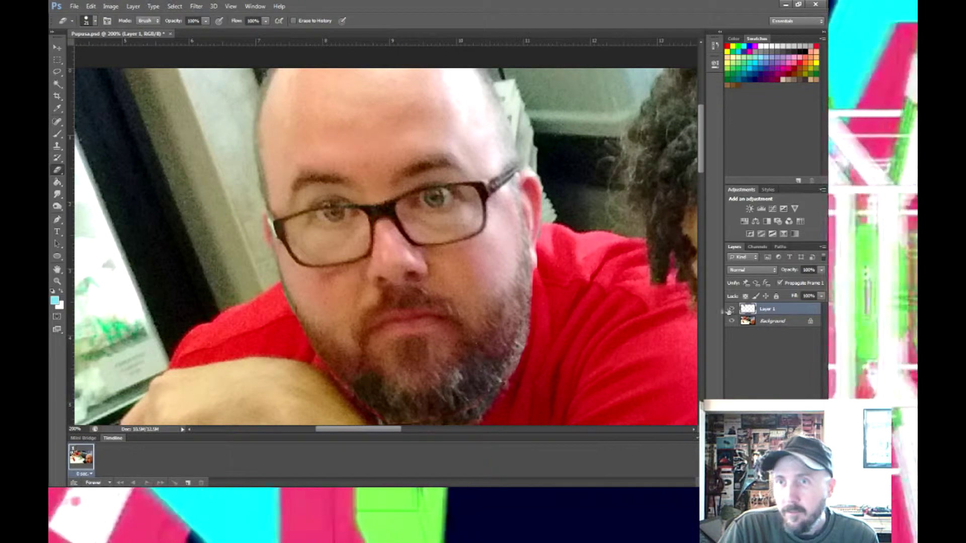
Step: Compare the whole photo with Layer 1 hidden and shown to preview the change of expression
key(ctrl+minus)
key(ctrl+minus)
key(ctrl+minus)
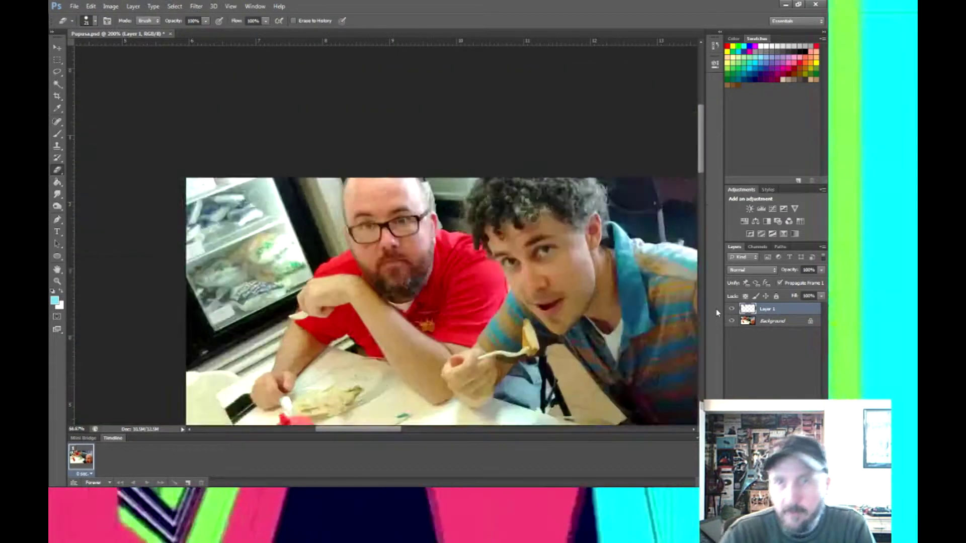
key(ctrl+minus)
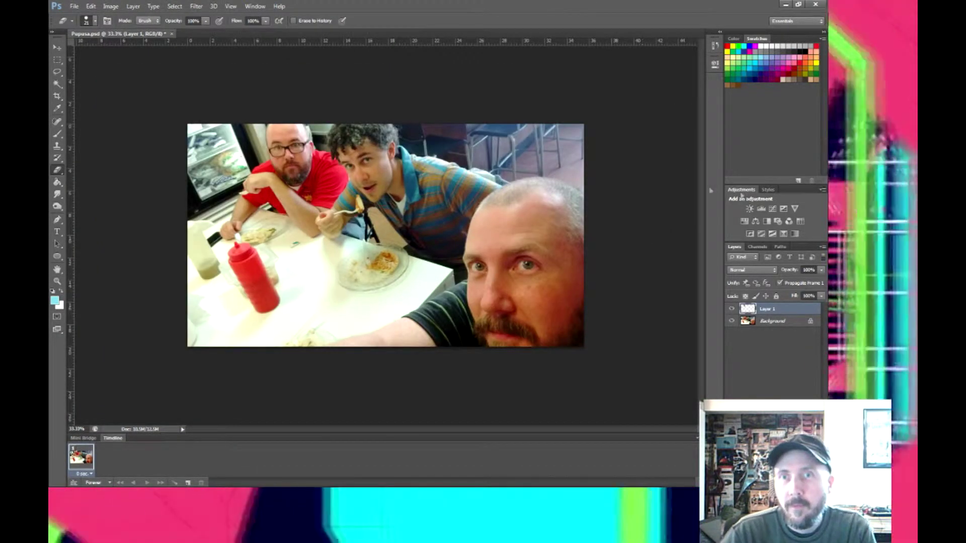
click(732, 309)
click(733, 309)
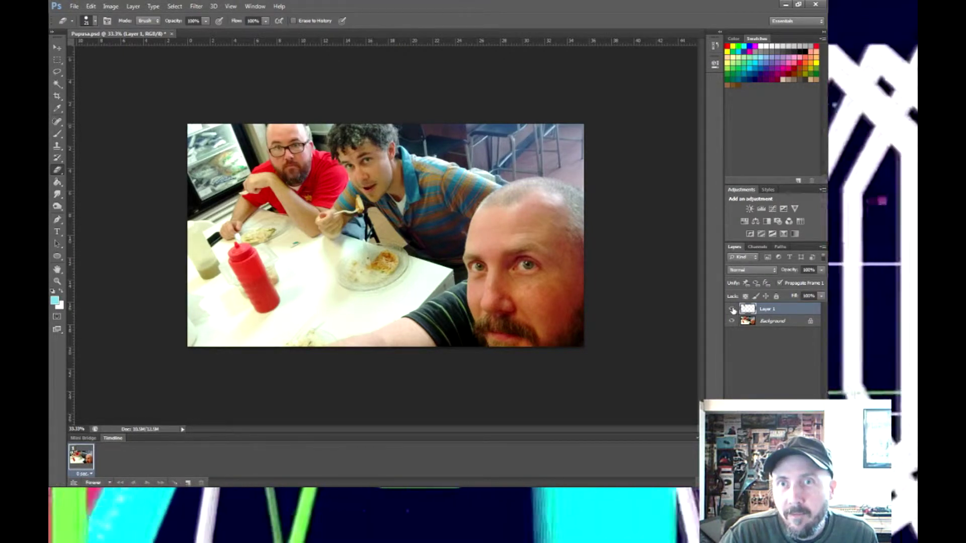
Step: Hide and reshow Layer 1 to preview the face swap, and check that the Timeline panel is enabled
click(732, 310)
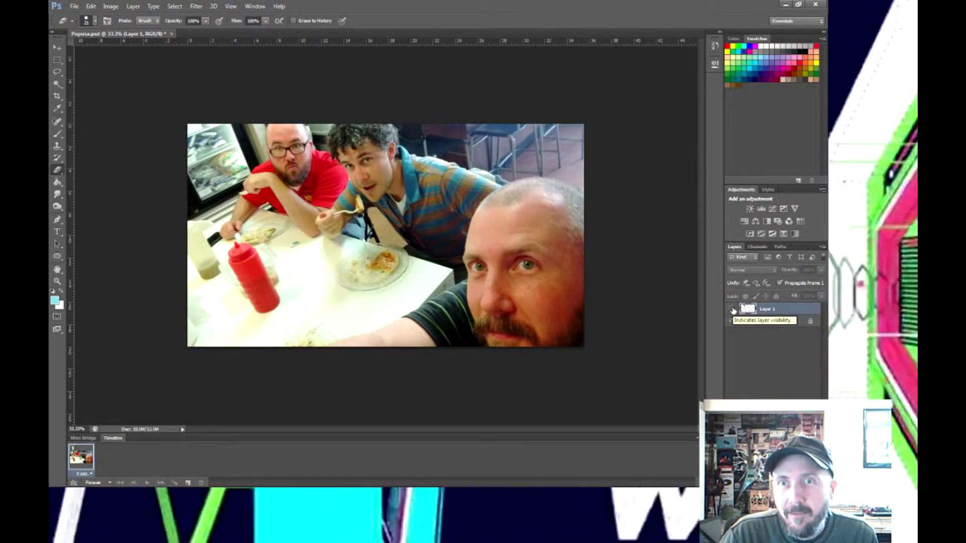
click(733, 311)
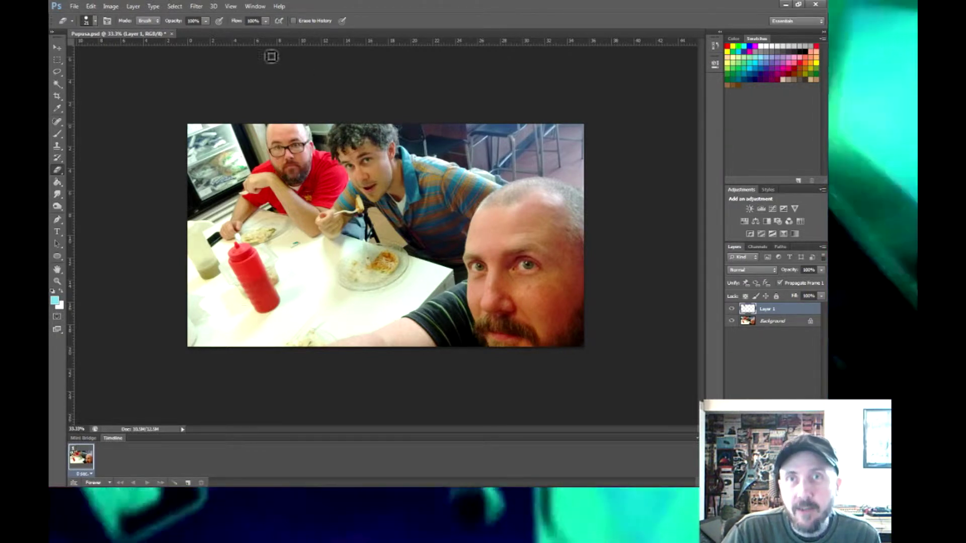
click(255, 7)
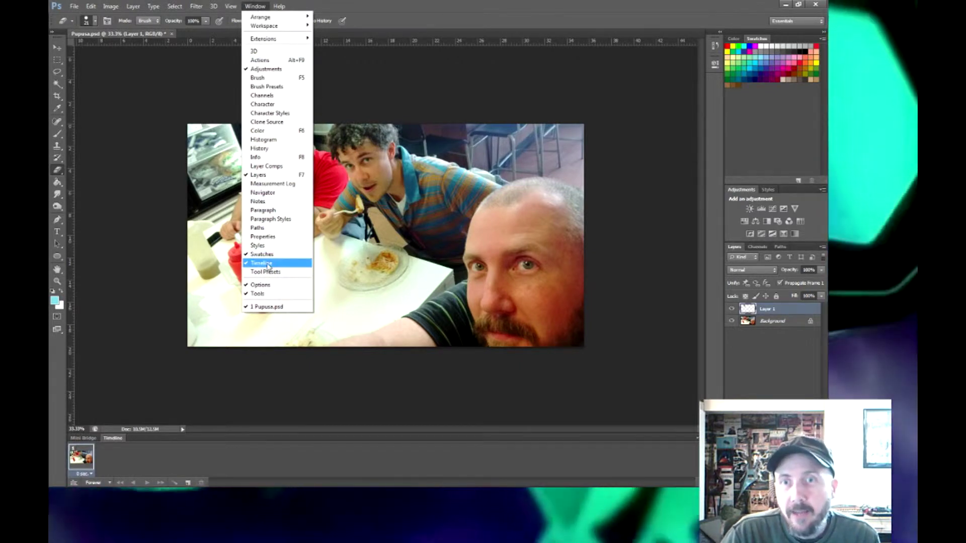
click(351, 79)
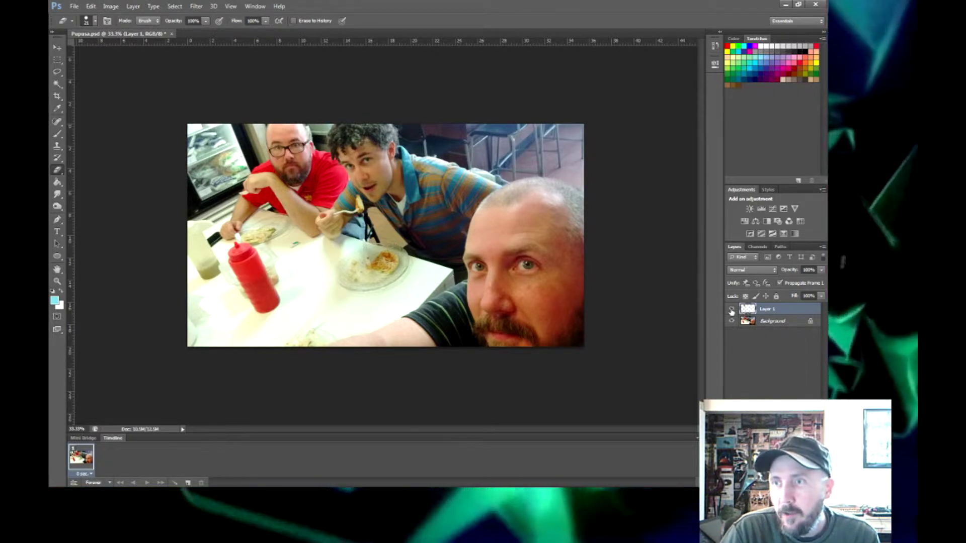
Step: Build a three-frame animation by duplicating frames, with Layer 1 hidden in the second frame and shown in the third
click(732, 311)
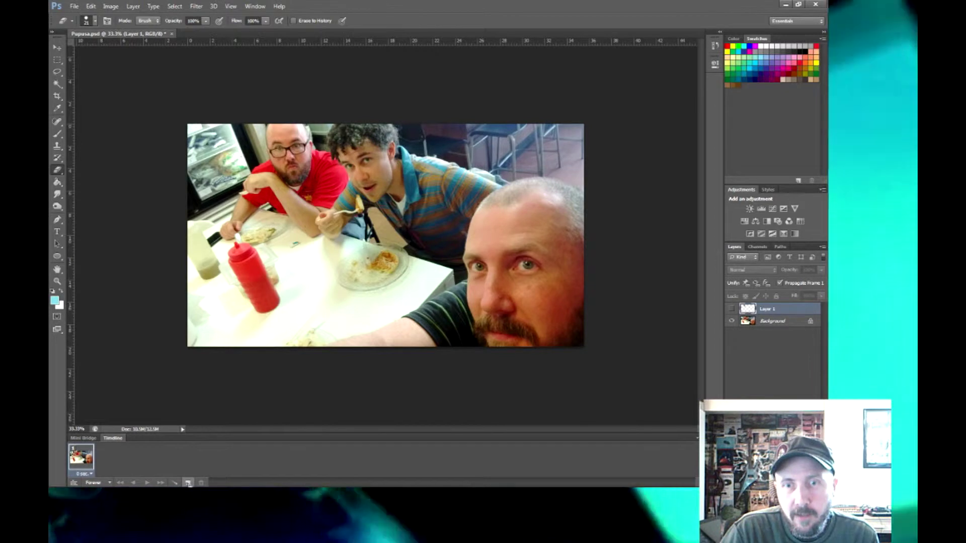
click(732, 308)
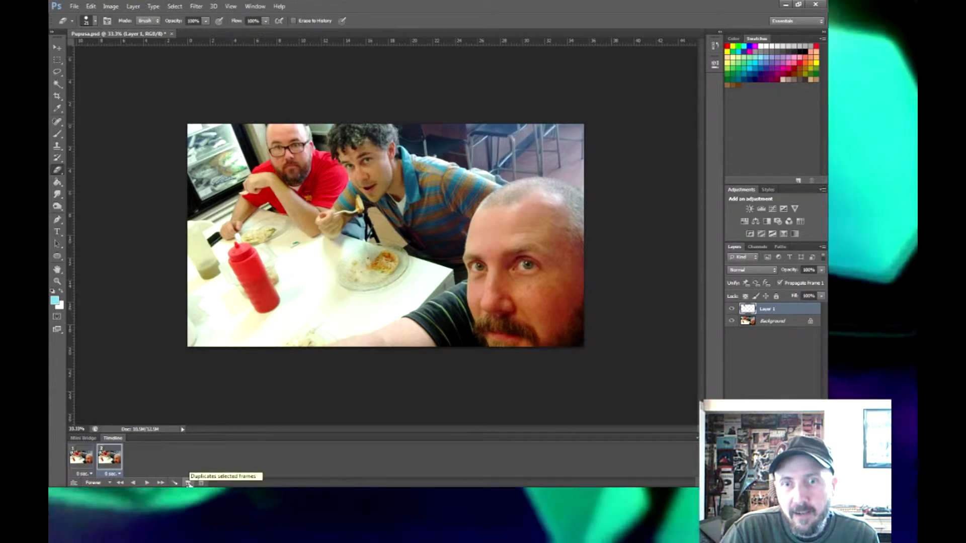
click(732, 309)
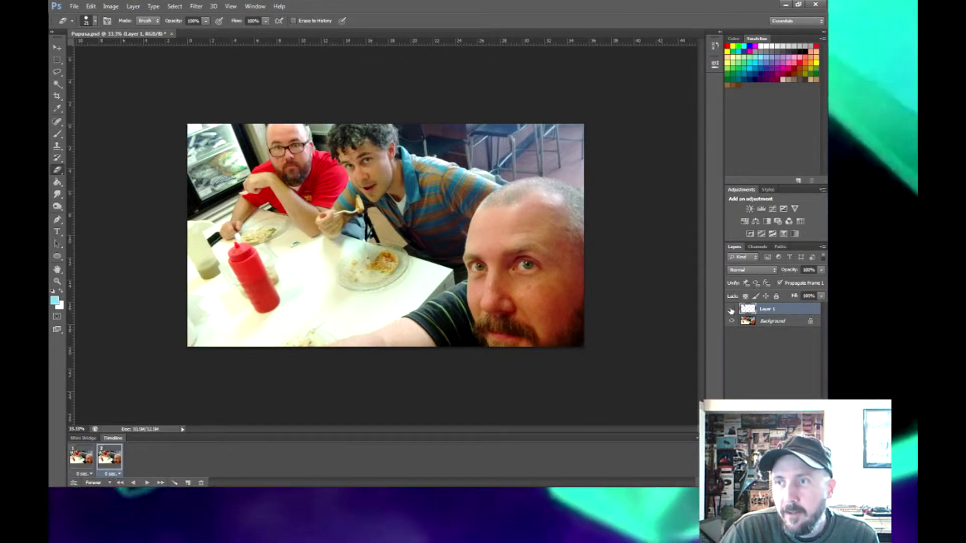
click(188, 483)
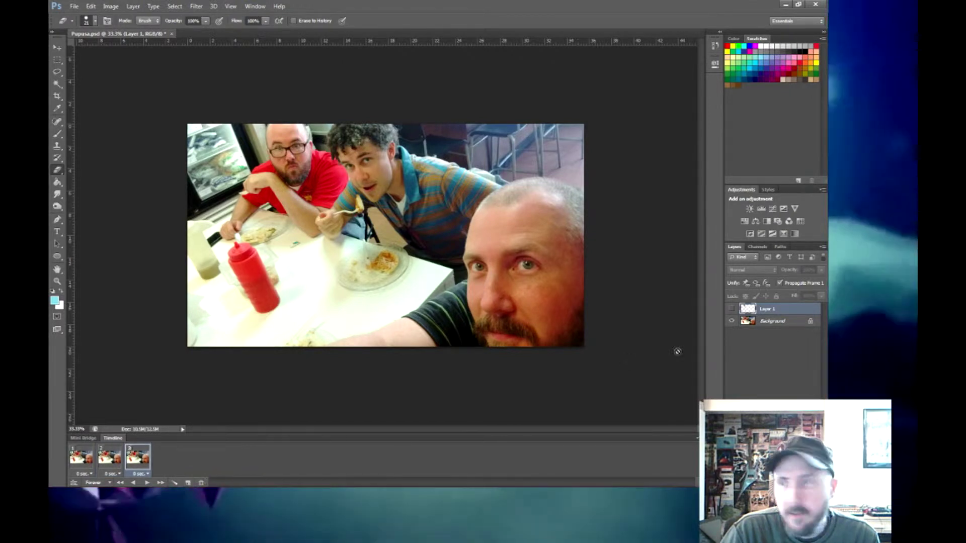
click(731, 309)
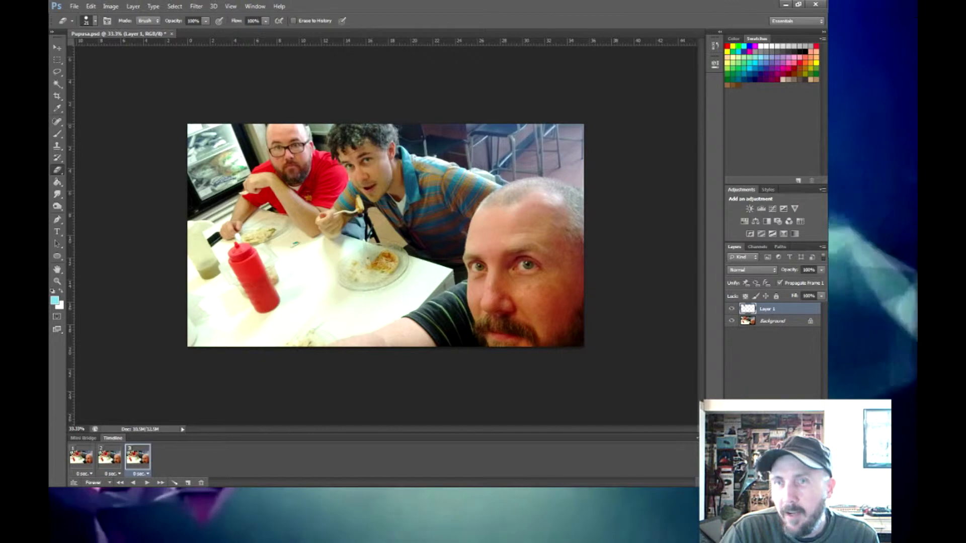
Step: Set the delay of the first and second animation frames to 2.0 seconds each
click(111, 474)
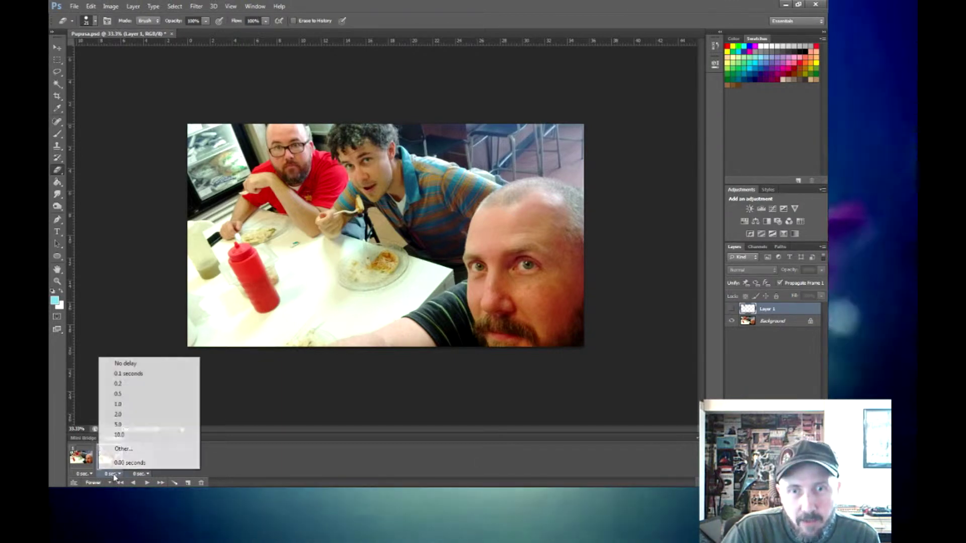
click(118, 425)
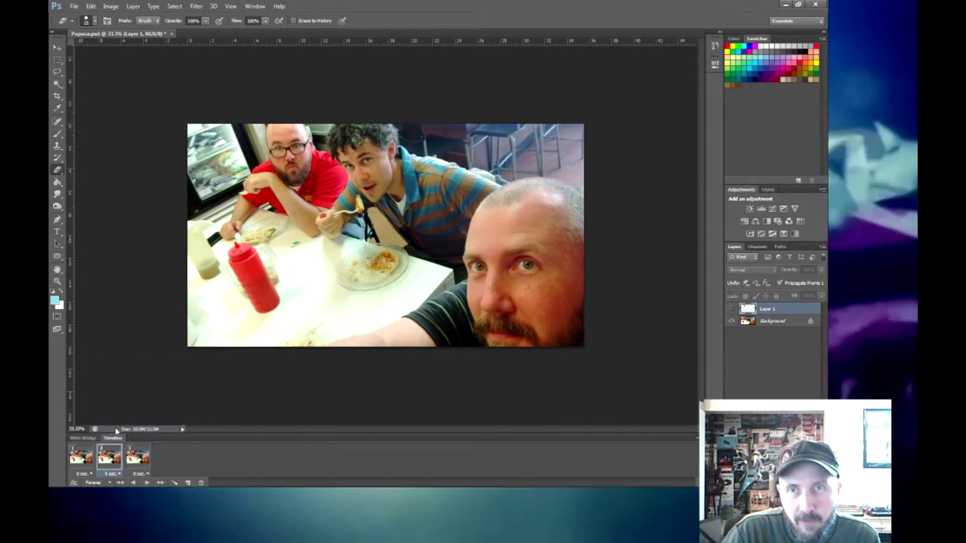
click(83, 473)
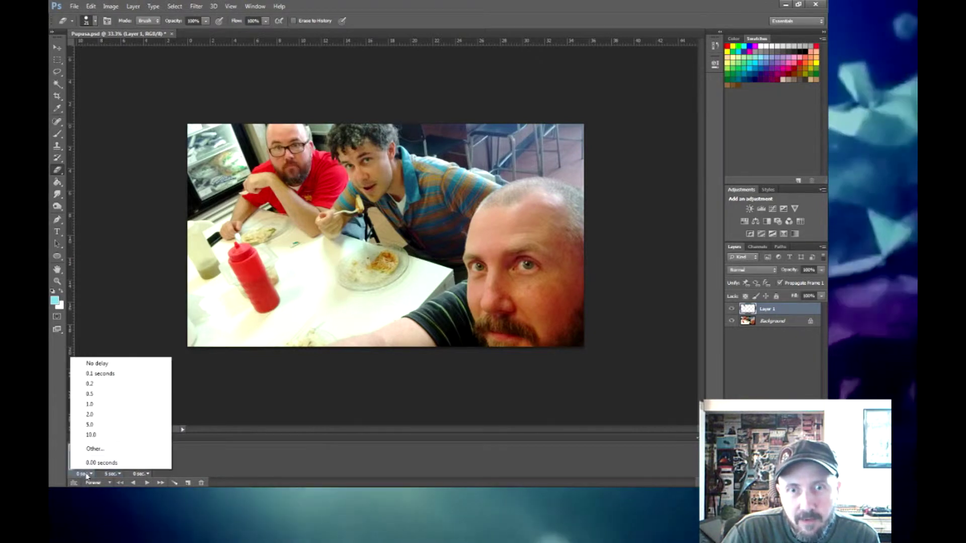
click(97, 415)
click(111, 473)
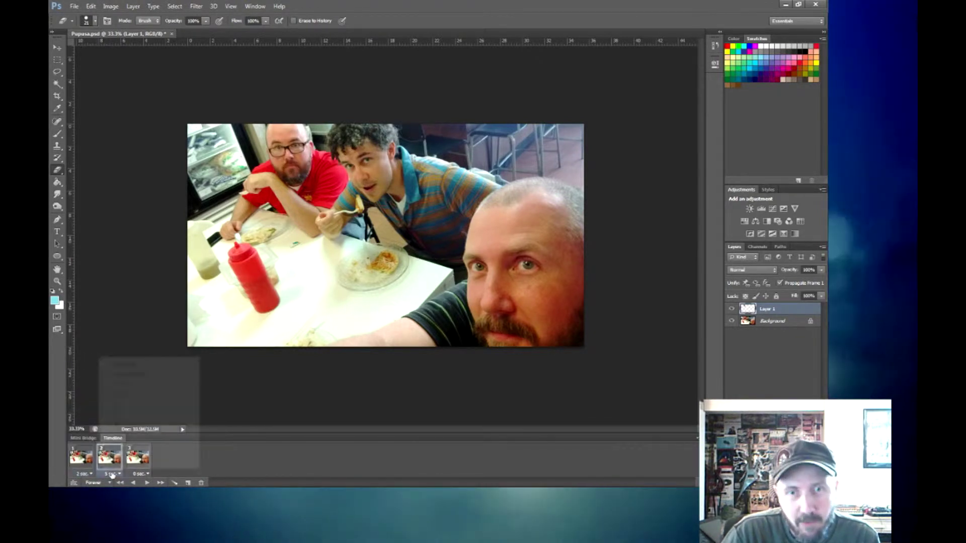
click(125, 416)
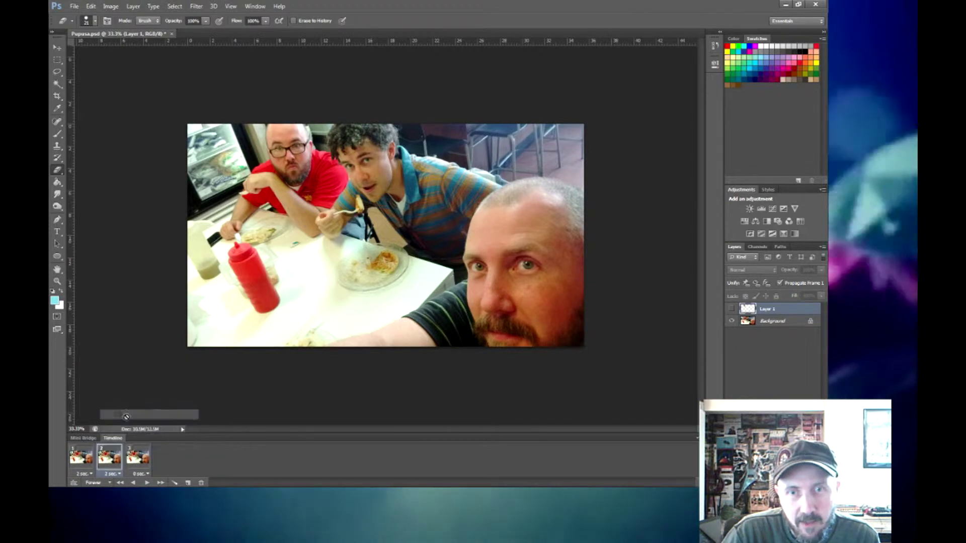
Step: Play the animation from the first frame to check its timing, and stop playback
click(131, 483)
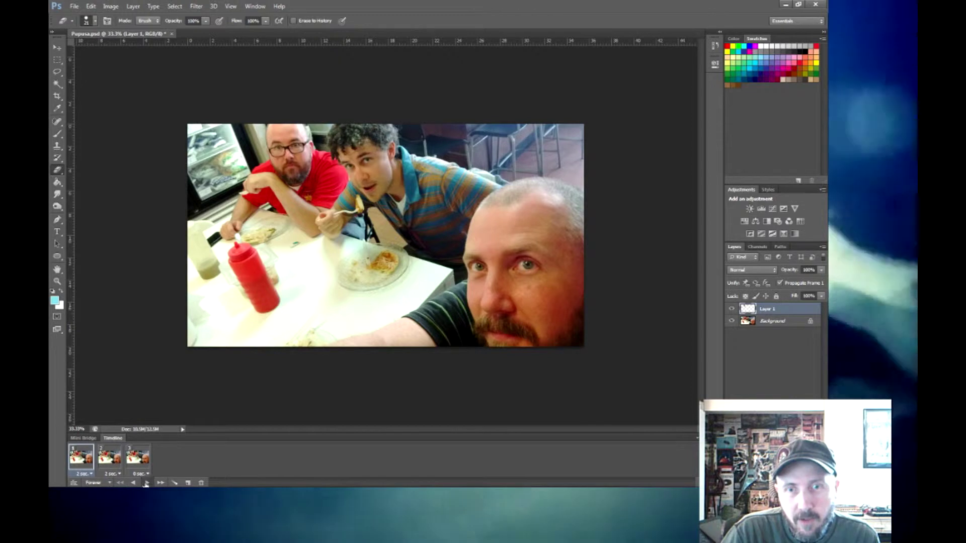
click(146, 483)
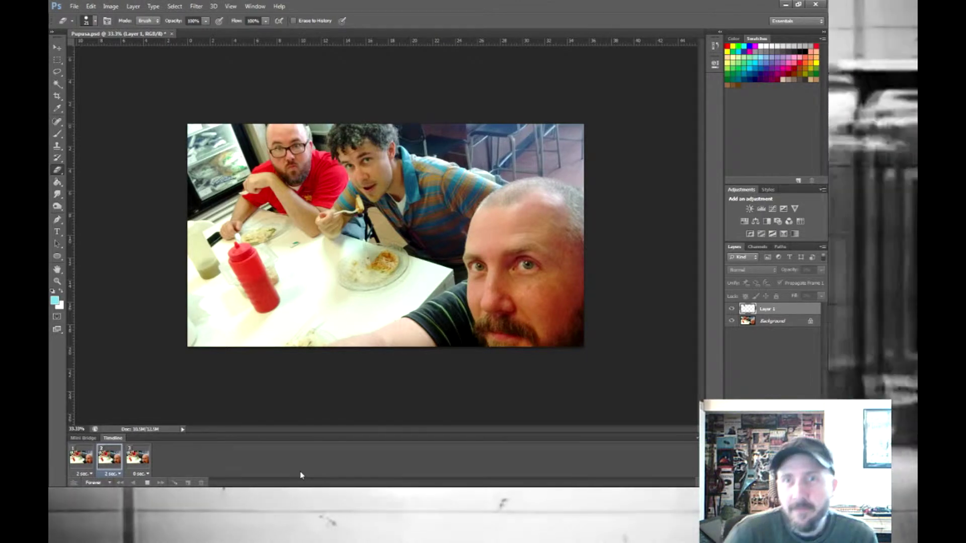
click(147, 482)
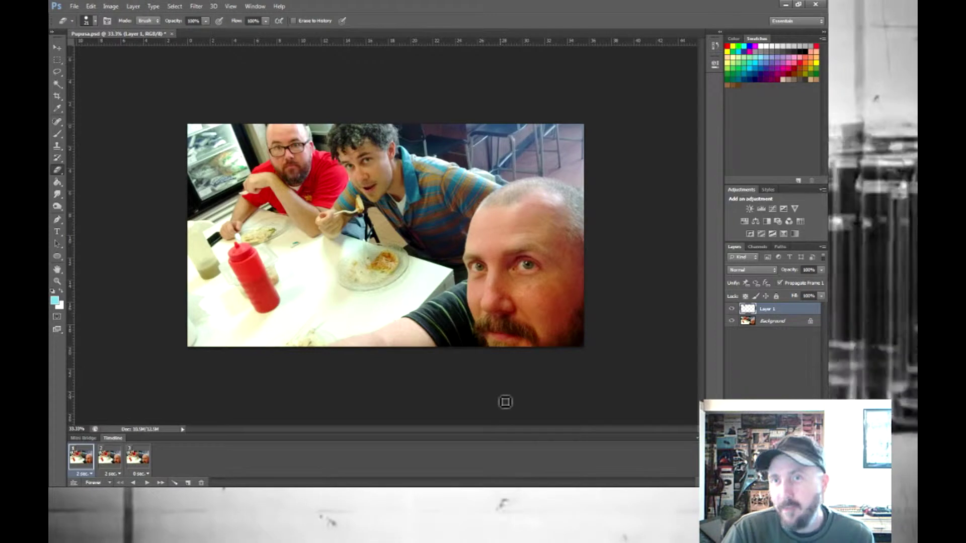
Step: Start a Save for Web export, reduce the preview zoom to 25% and play the animation briefly to check it
click(73, 7)
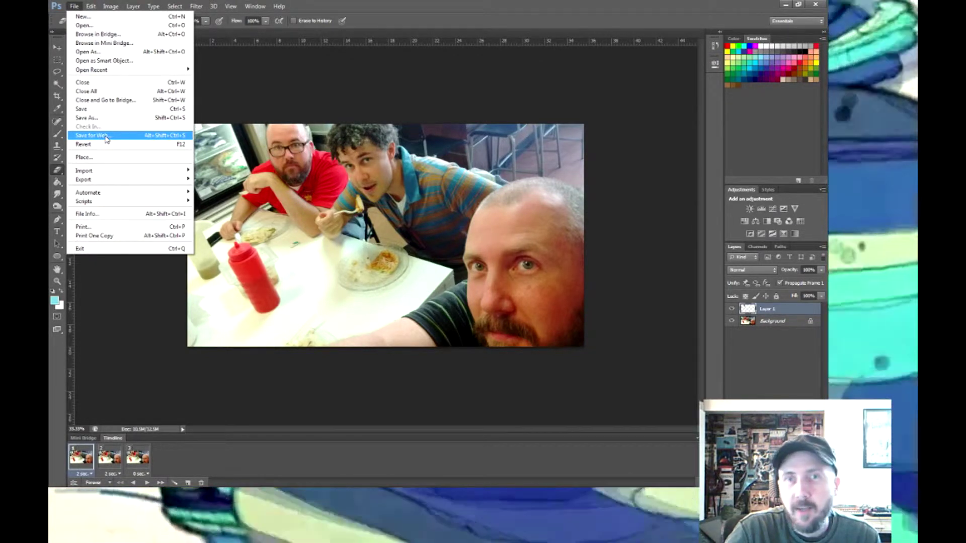
click(106, 139)
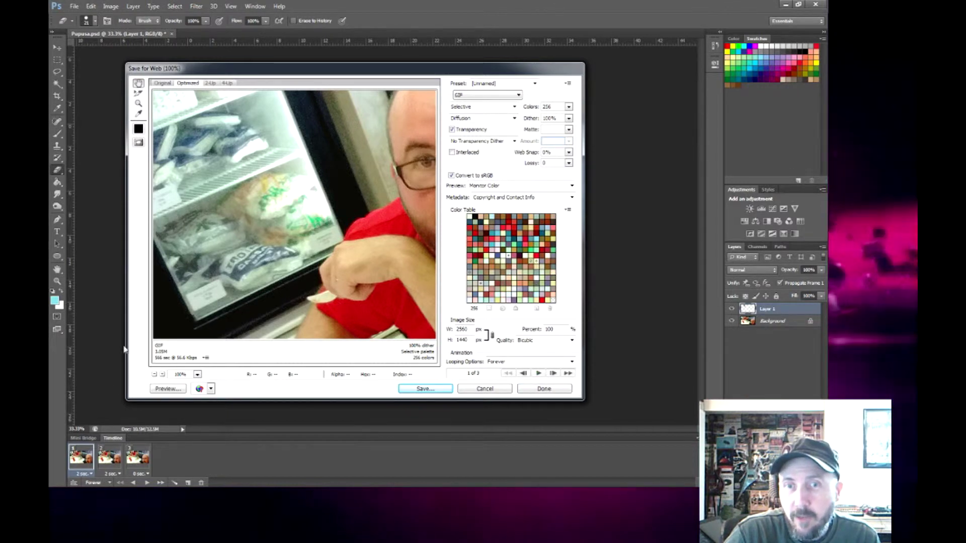
click(154, 375)
click(155, 374)
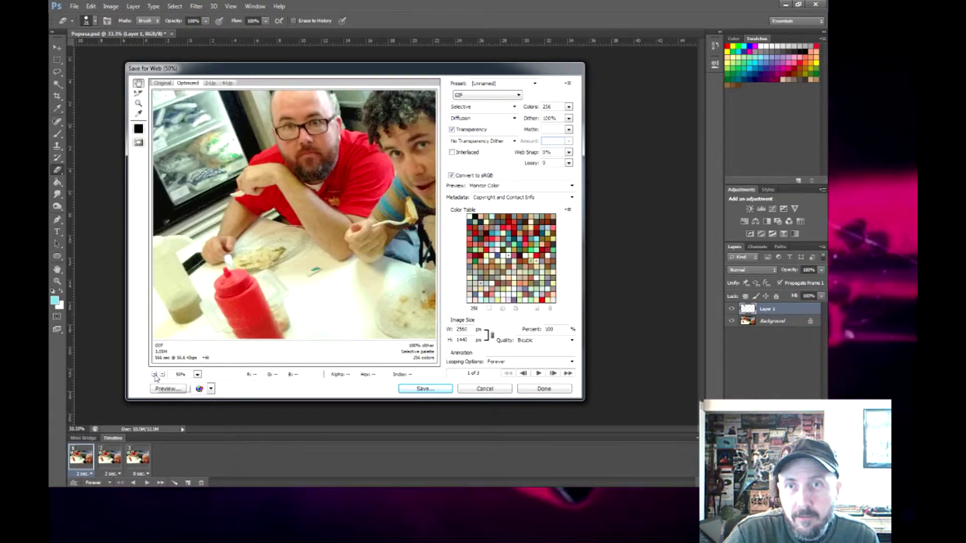
click(155, 374)
click(155, 375)
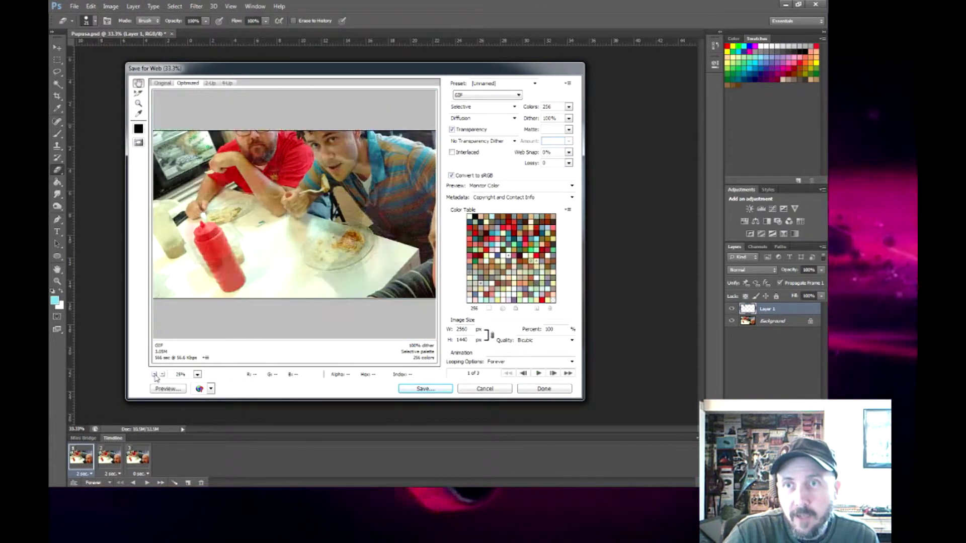
click(539, 373)
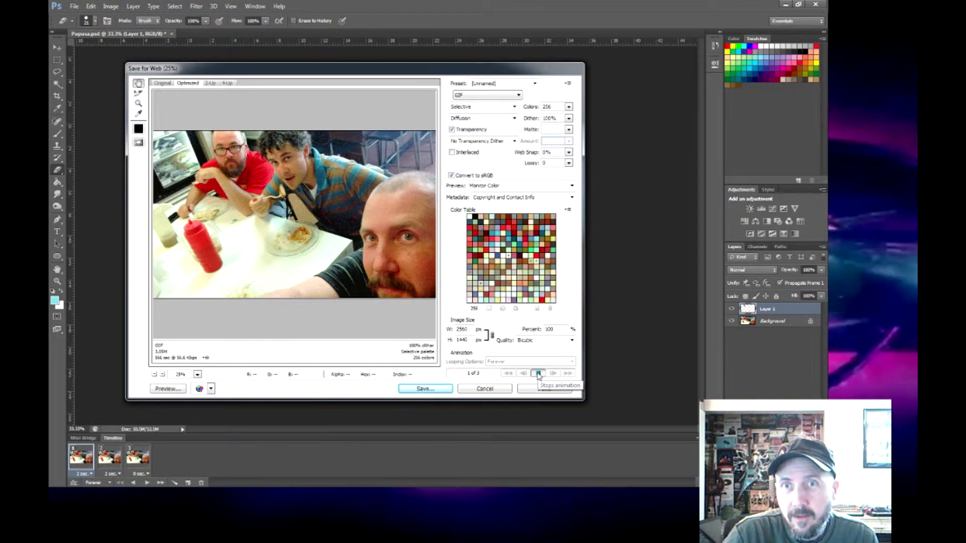
click(538, 374)
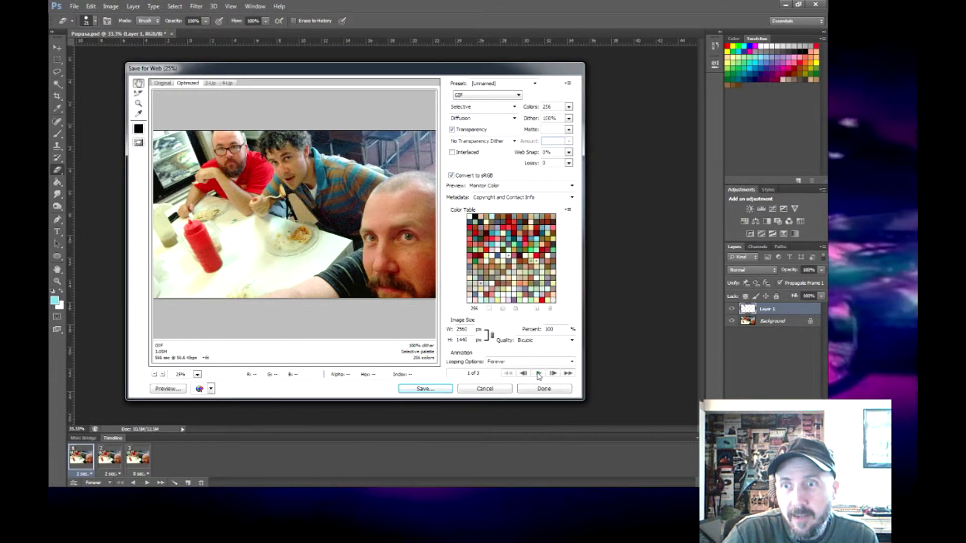
Step: Save the optimized animation to the Desktop as Pupusa.gif
click(423, 388)
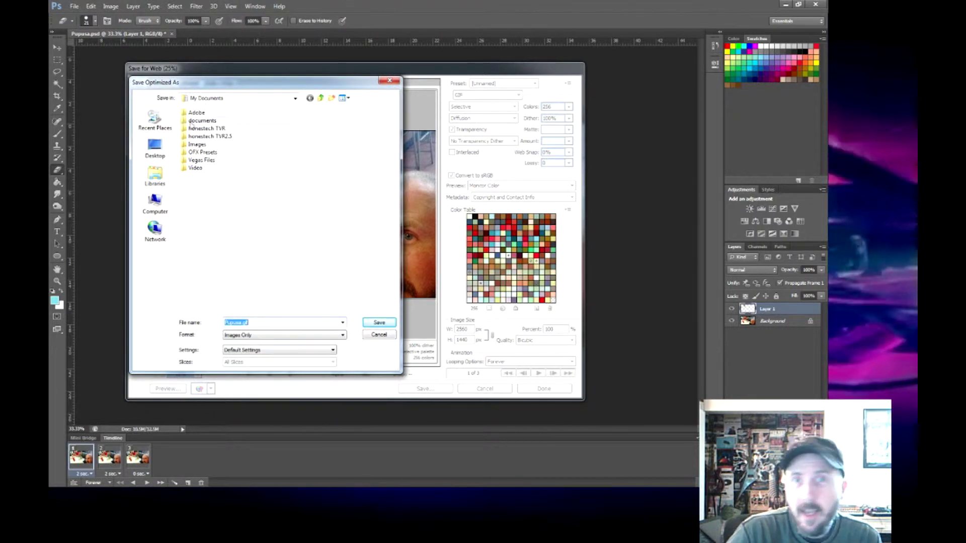
click(295, 99)
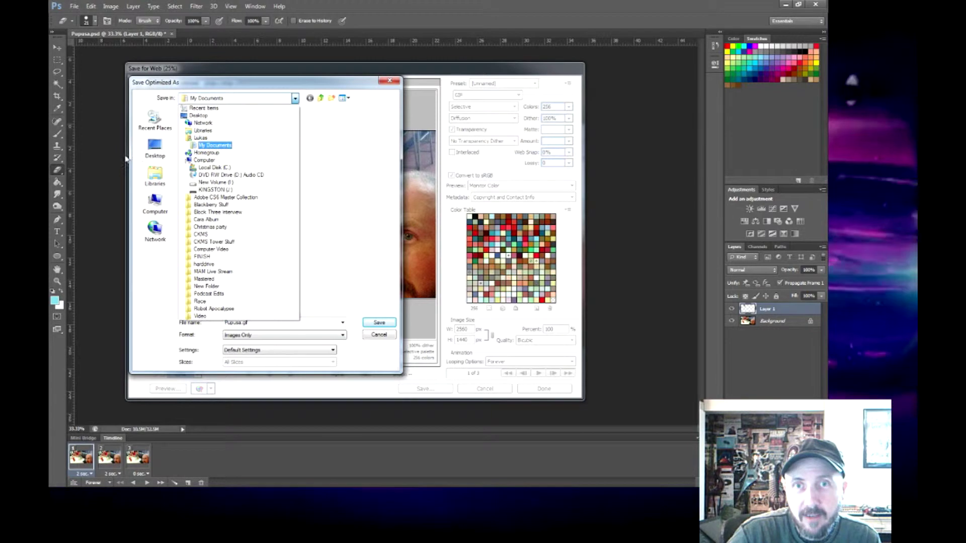
click(153, 146)
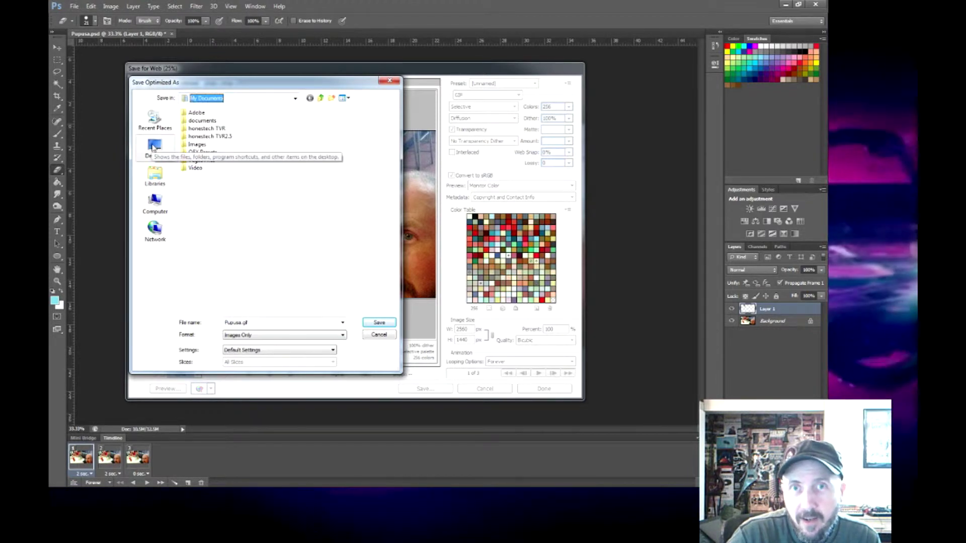
click(153, 146)
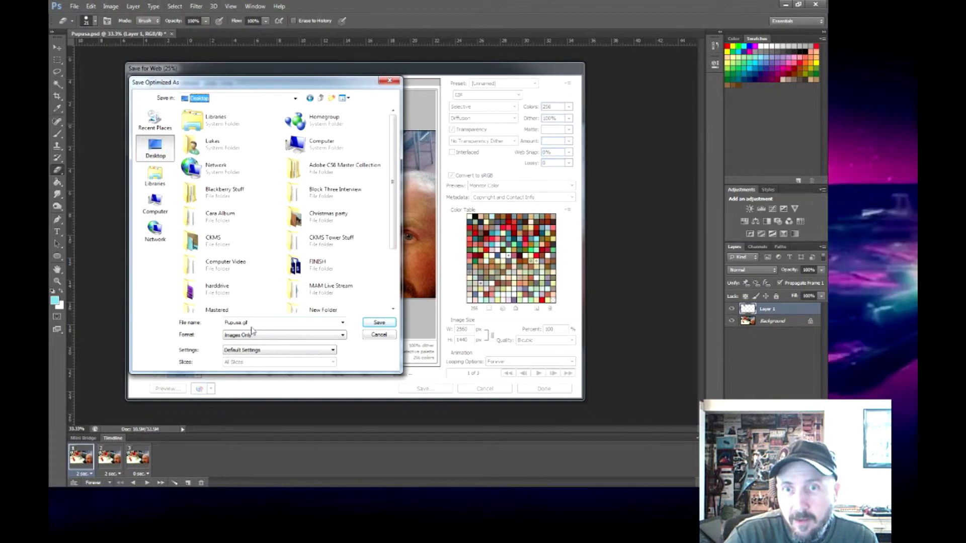
click(378, 324)
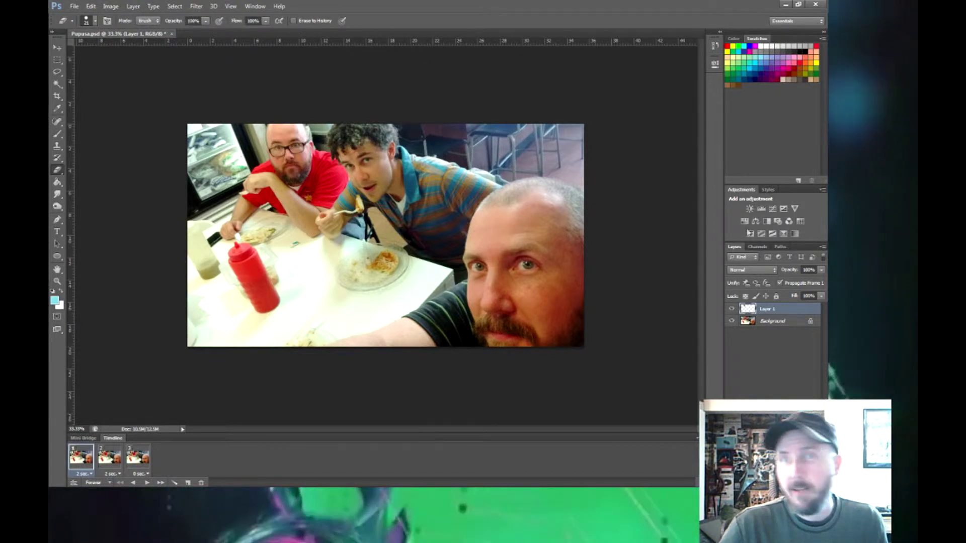
Step: Close Pupusa.psd without saving its changes and open the Sunflower.jpg artwork
key(ctrl+w)
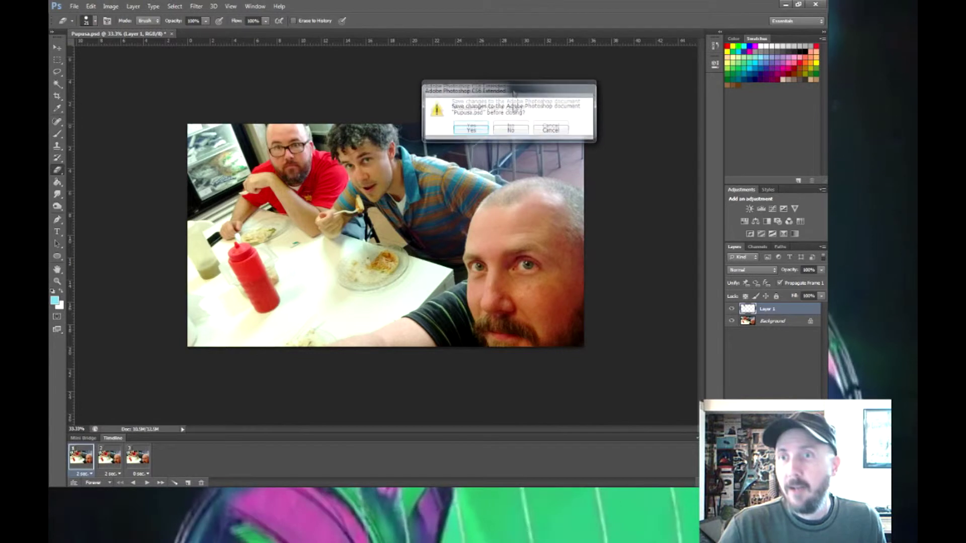
click(510, 119)
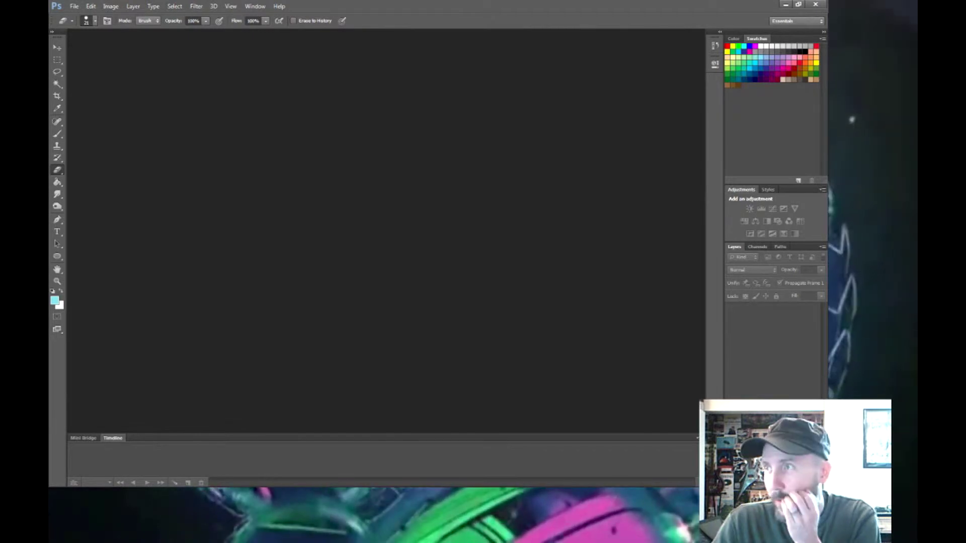
drag(494, 224, 276, 177)
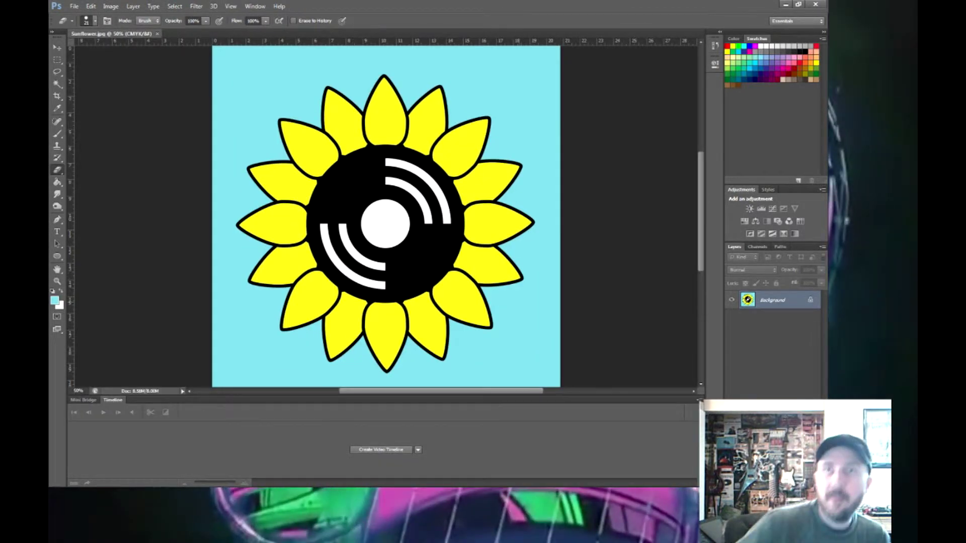
right_click(785, 303)
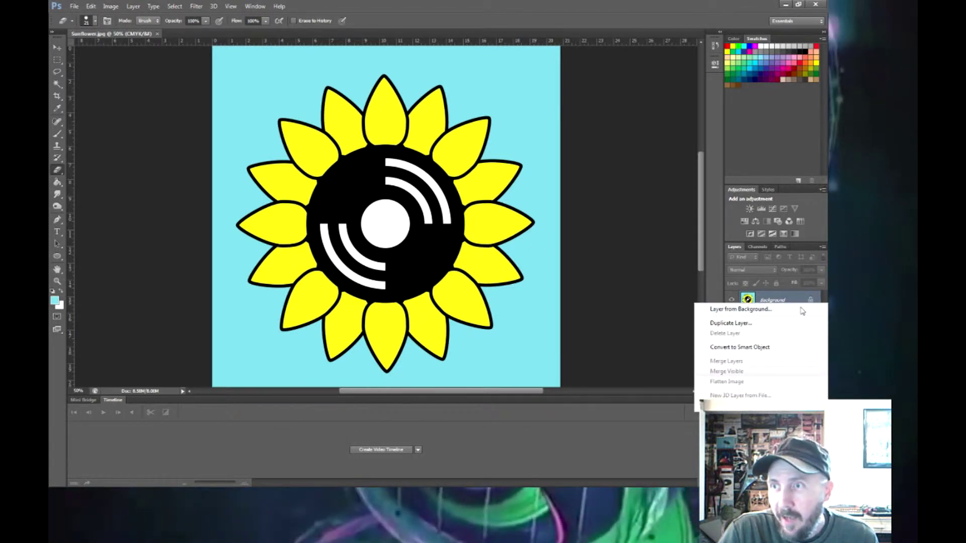
click(810, 301)
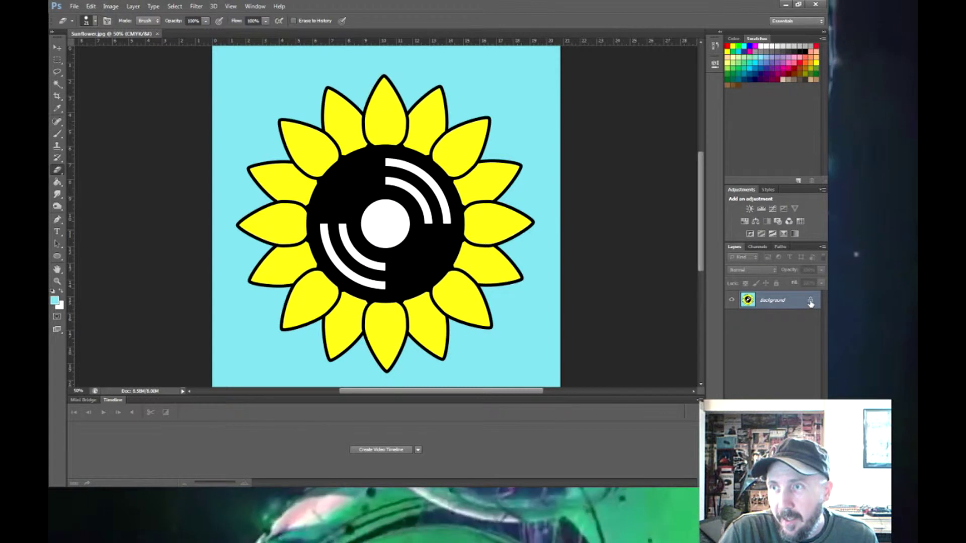
double_click(810, 301)
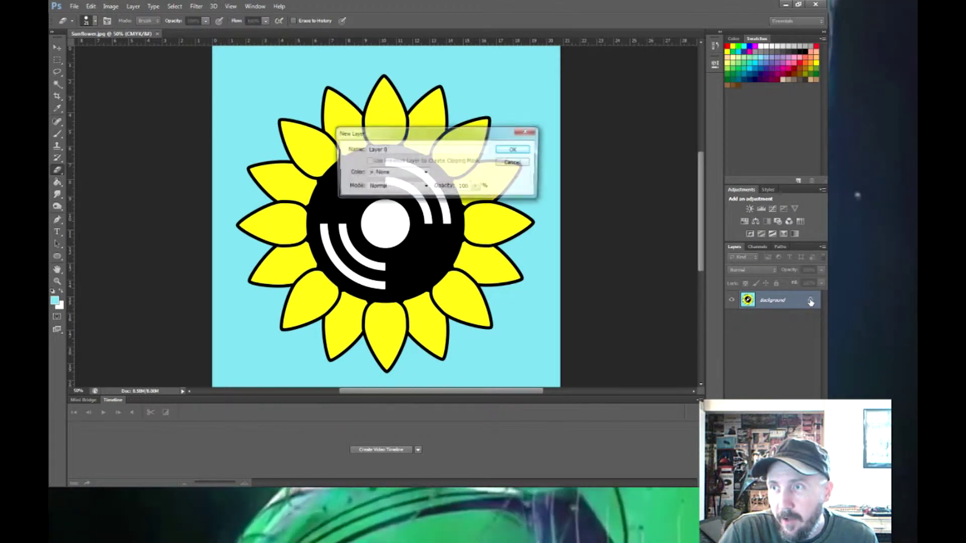
key(Escape)
Step: Duplicate the Background layer as Background copy and delete the original locked Background layer
right_click(770, 305)
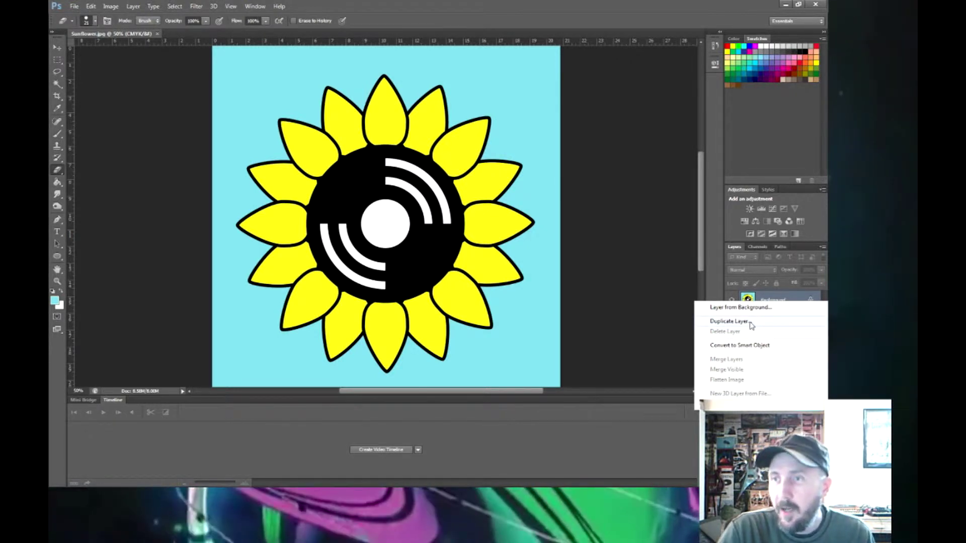
click(753, 325)
click(518, 147)
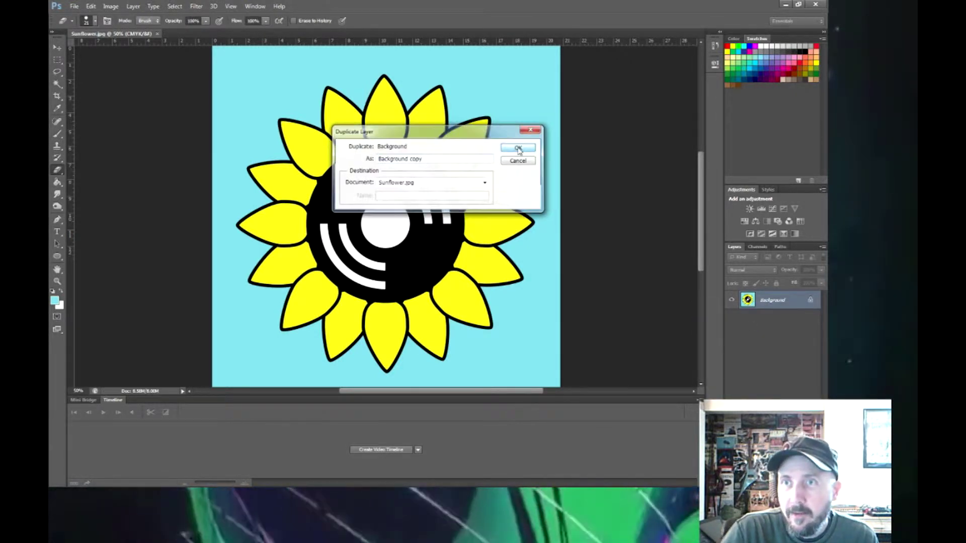
right_click(775, 321)
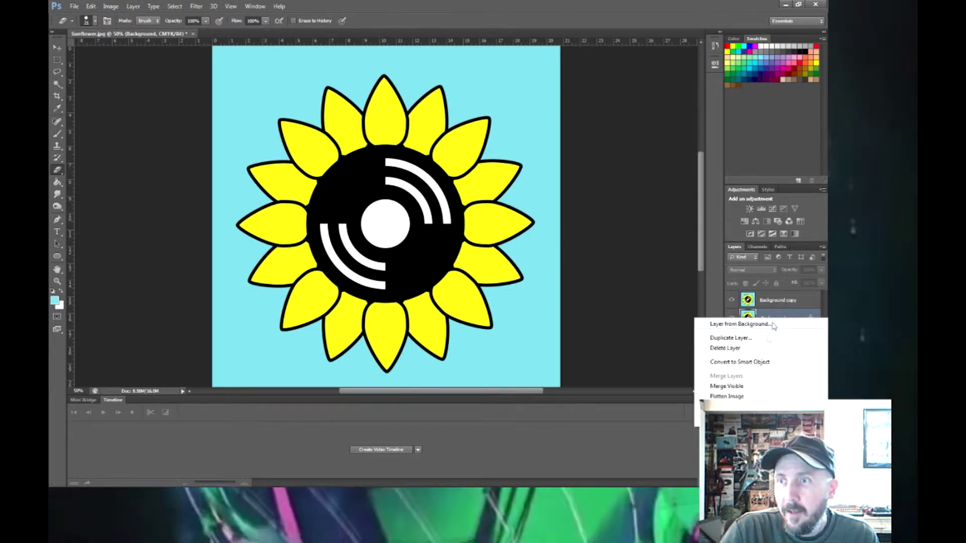
click(737, 350)
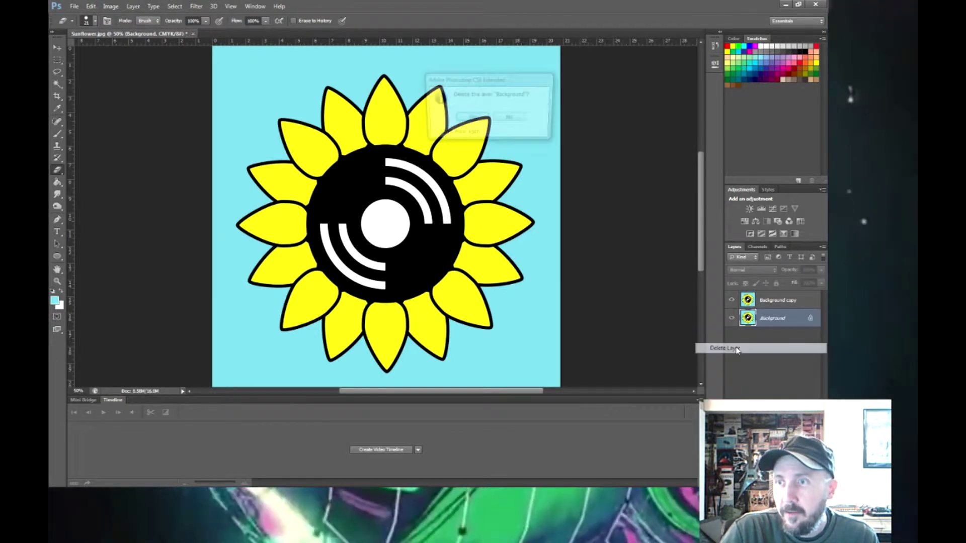
key(Return)
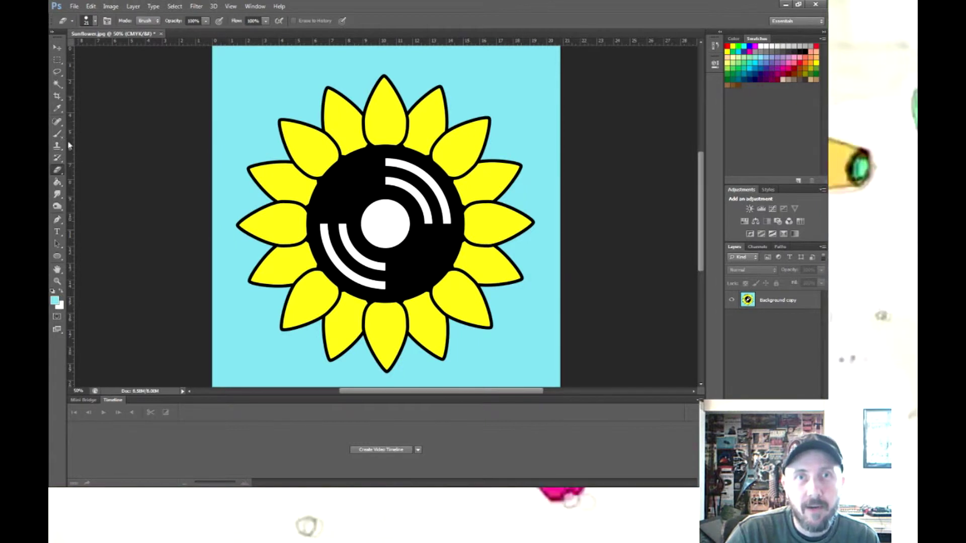
Step: On the Background copy layer, select the blue area with the Magic Wand, invert the selection and cut out the sunflower
click(57, 84)
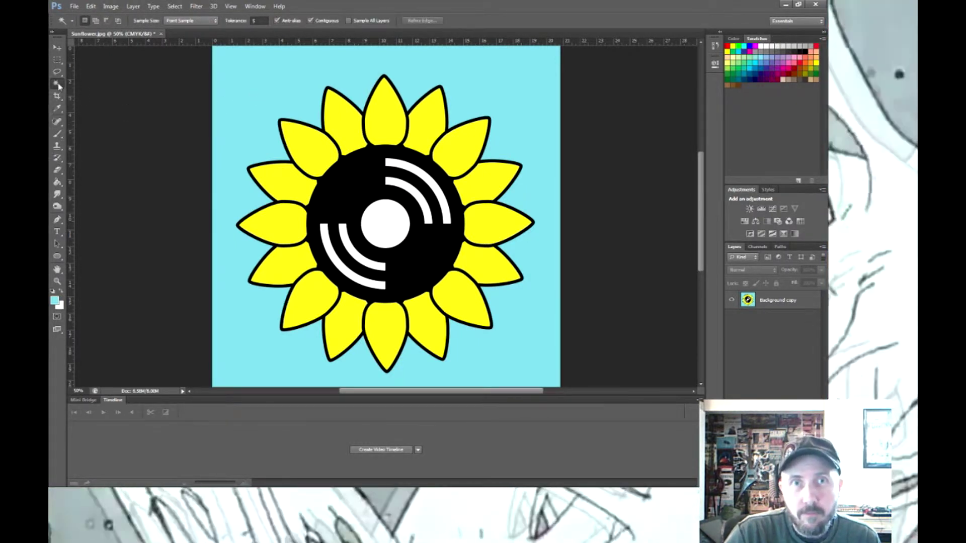
click(777, 304)
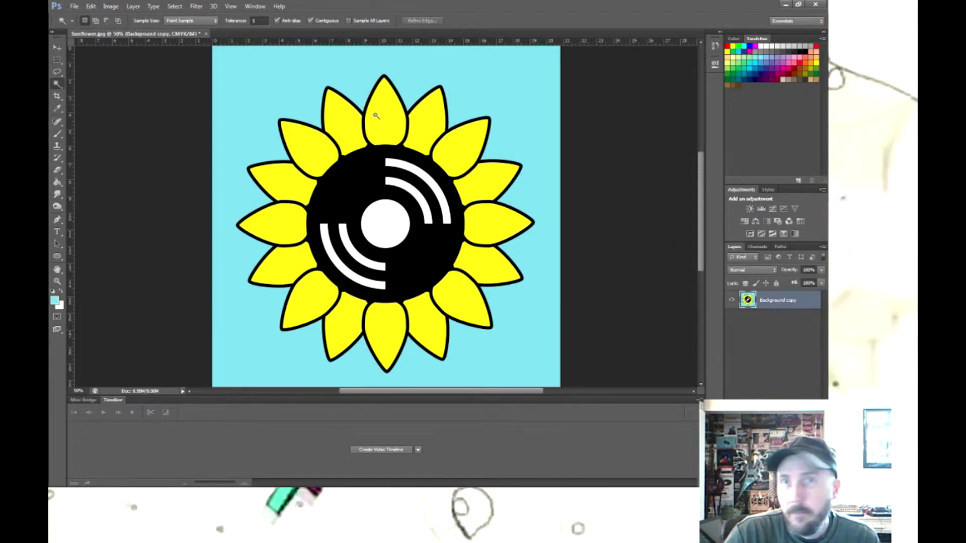
click(279, 94)
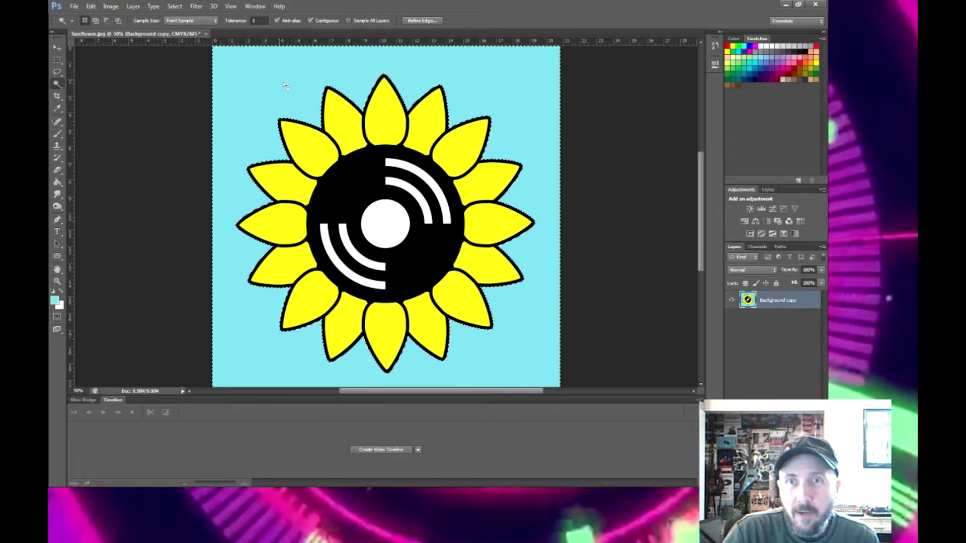
right_click(260, 97)
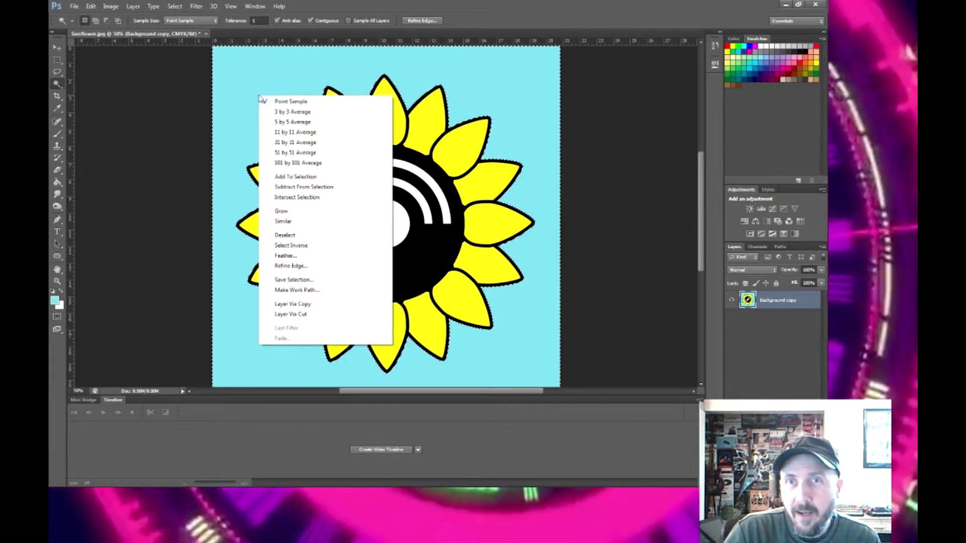
click(291, 246)
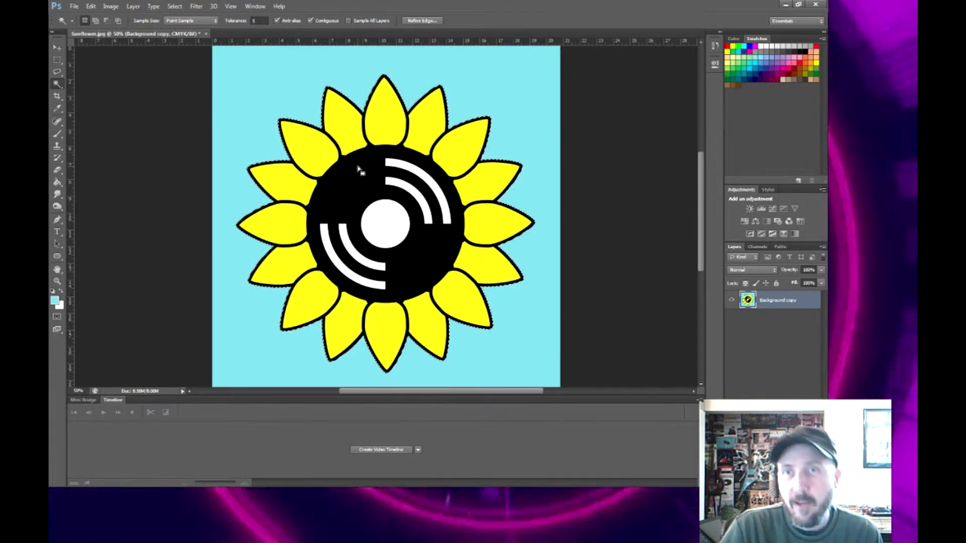
click(89, 7)
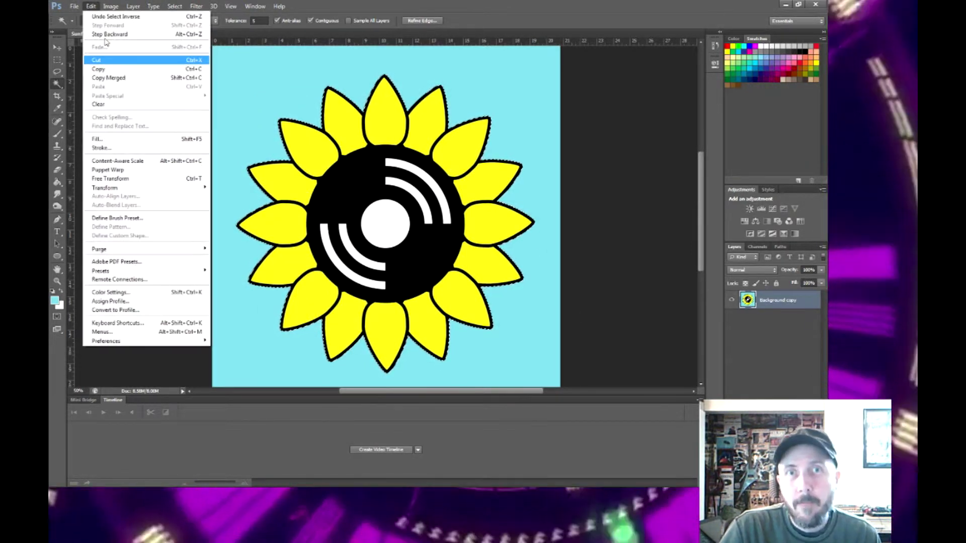
click(121, 62)
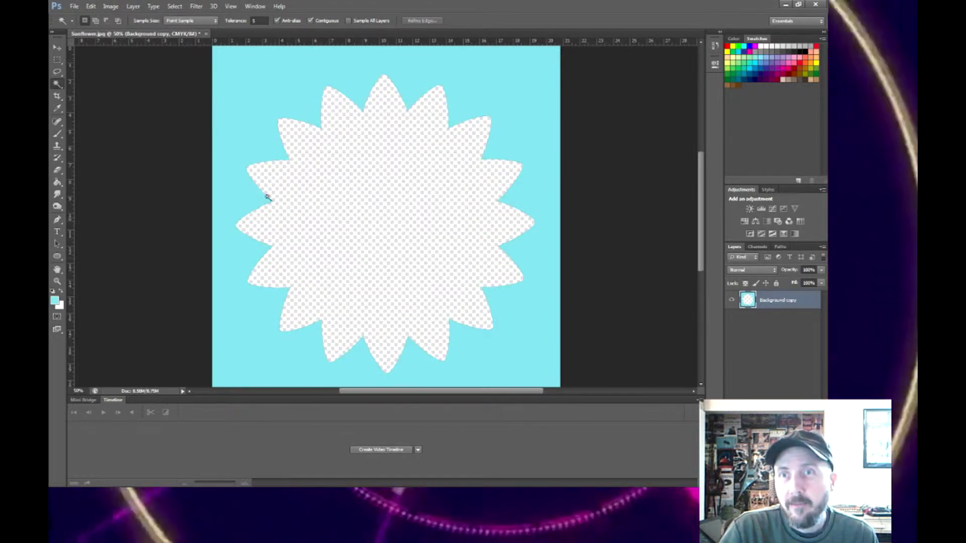
Step: Create a new layer named Layer 1 in Normal mode and paste the cut sunflower onto it
click(134, 6)
mouse_move(150, 22)
click(267, 20)
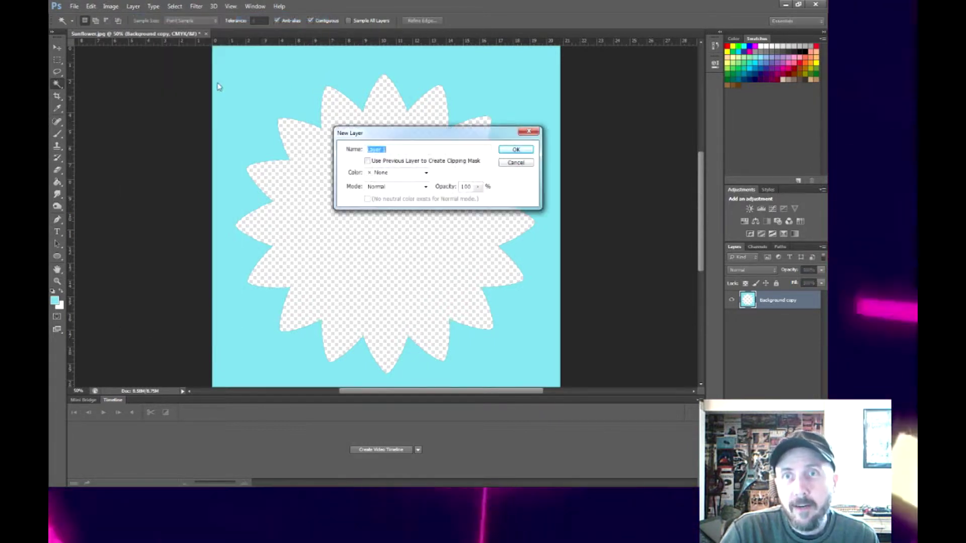
click(519, 150)
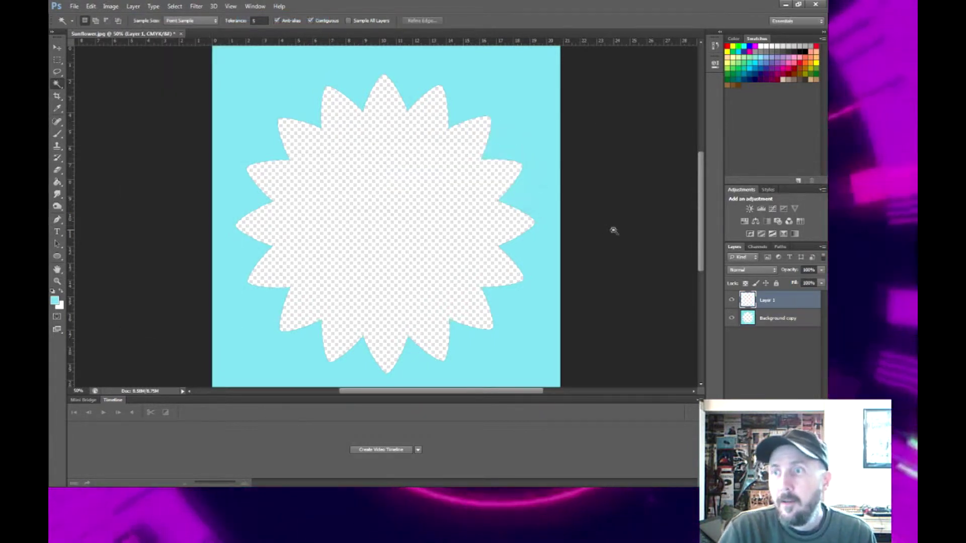
key(ctrl+v)
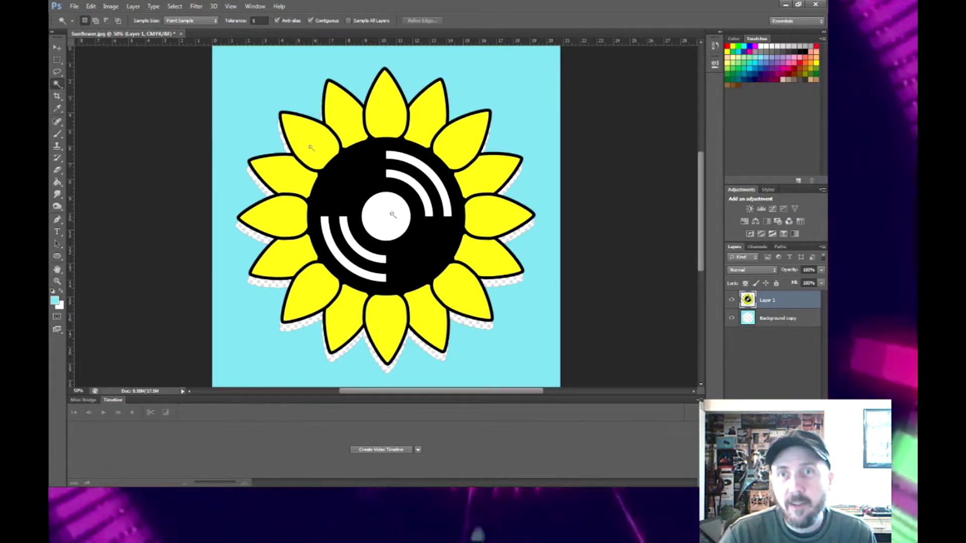
Step: Hide Layer 1, fill the flower-shaped hole in Background copy with the light blue foreground color, and show Layer 1 again
click(732, 300)
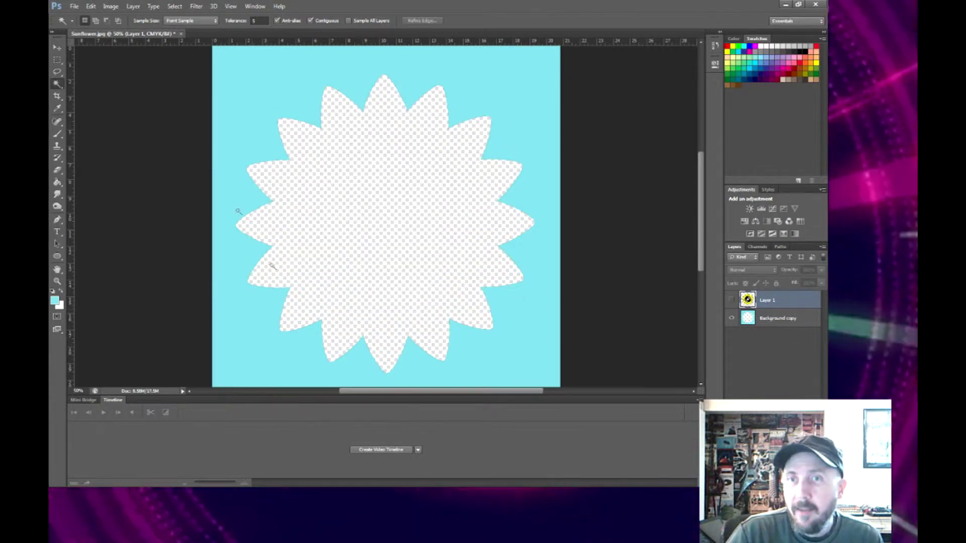
click(55, 300)
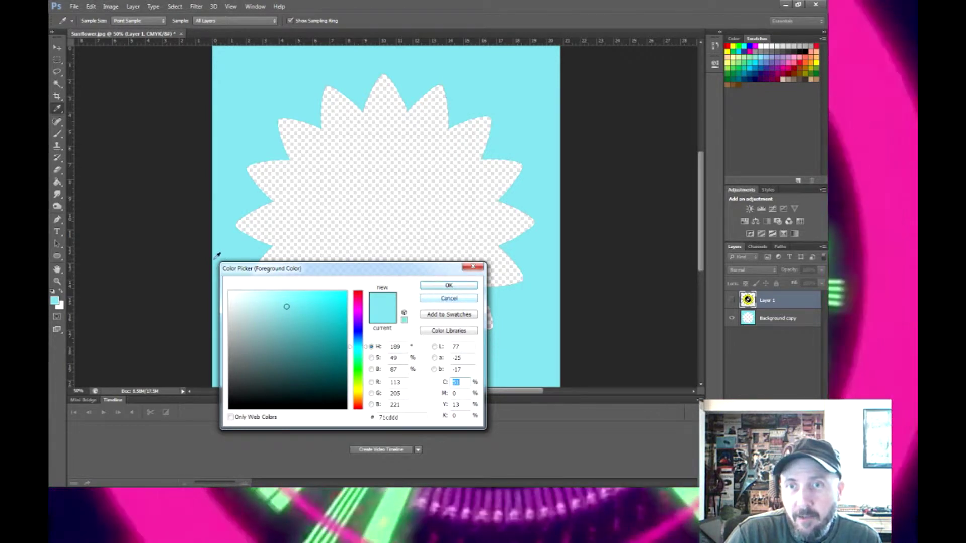
click(455, 287)
click(58, 182)
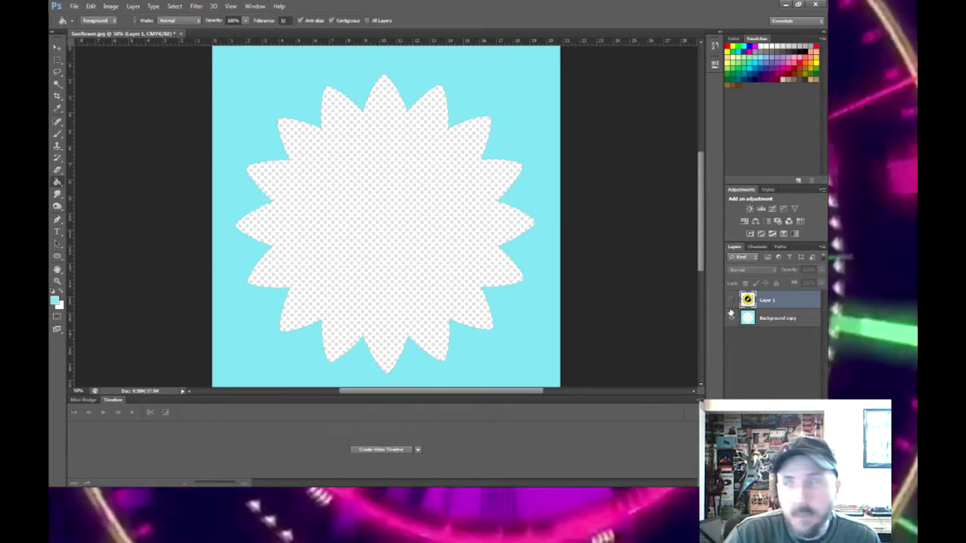
click(775, 321)
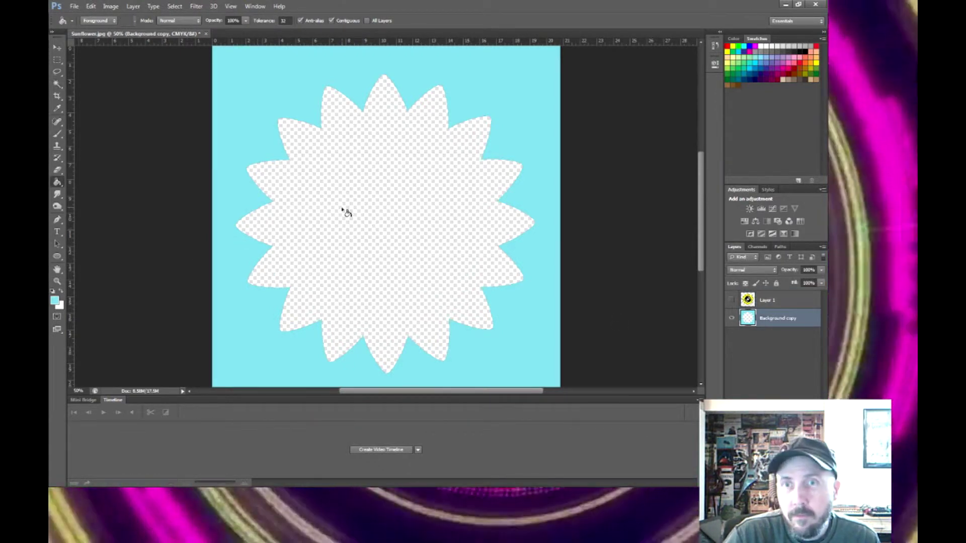
click(343, 210)
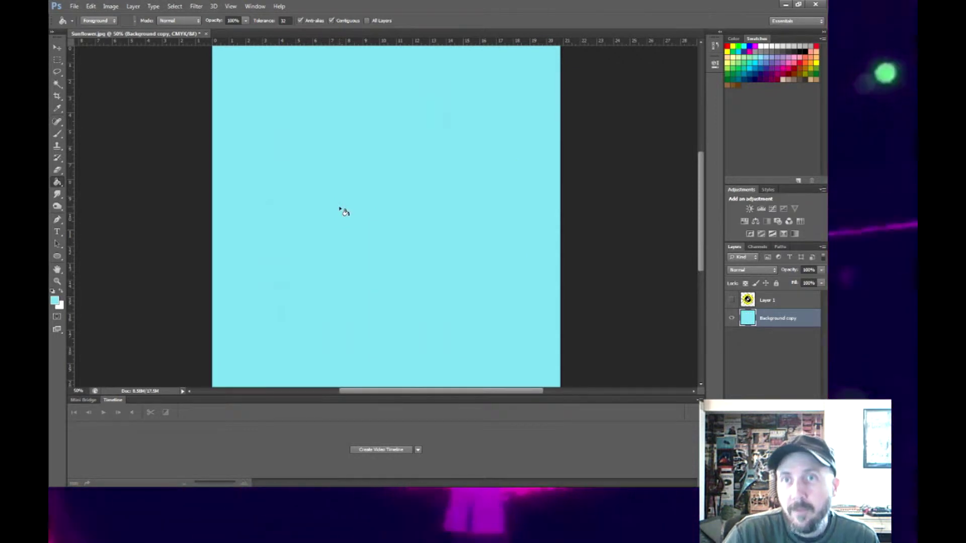
click(731, 301)
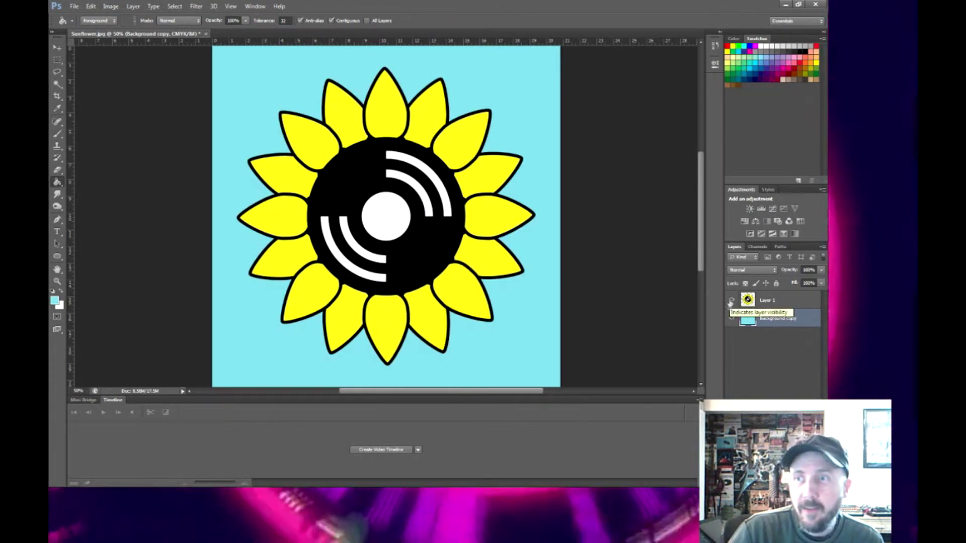
Step: Toggle the visibility of Background copy and Layer 1 to check their separation, leaving both layers shown
click(732, 319)
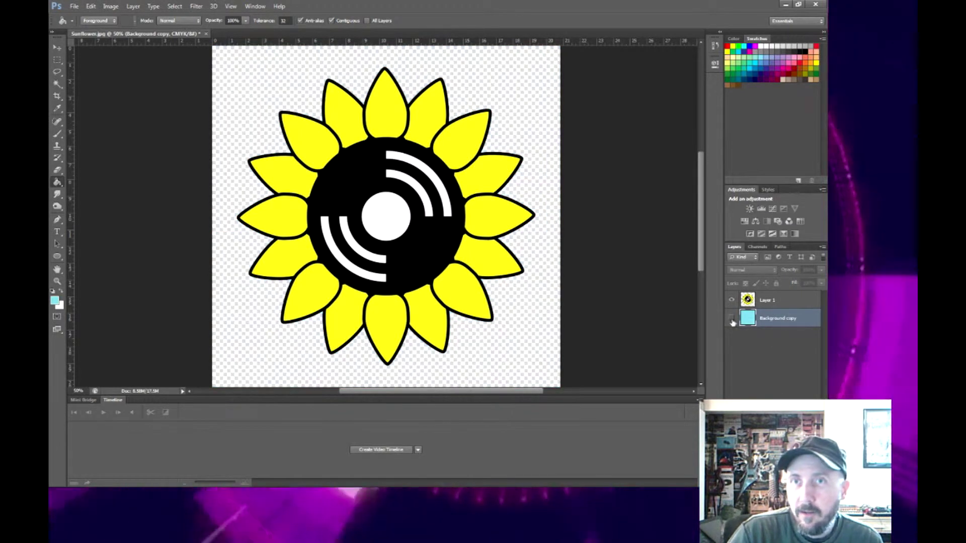
click(731, 301)
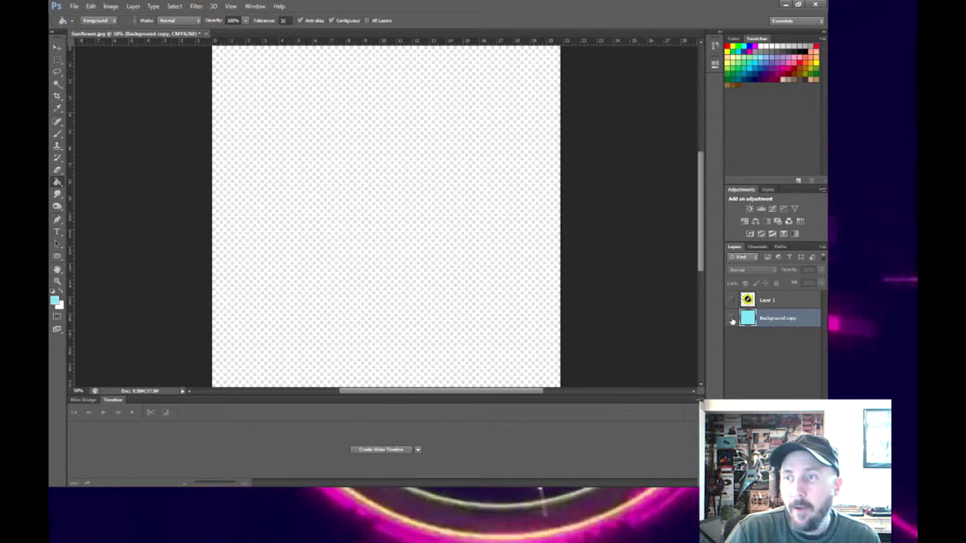
click(731, 301)
click(731, 318)
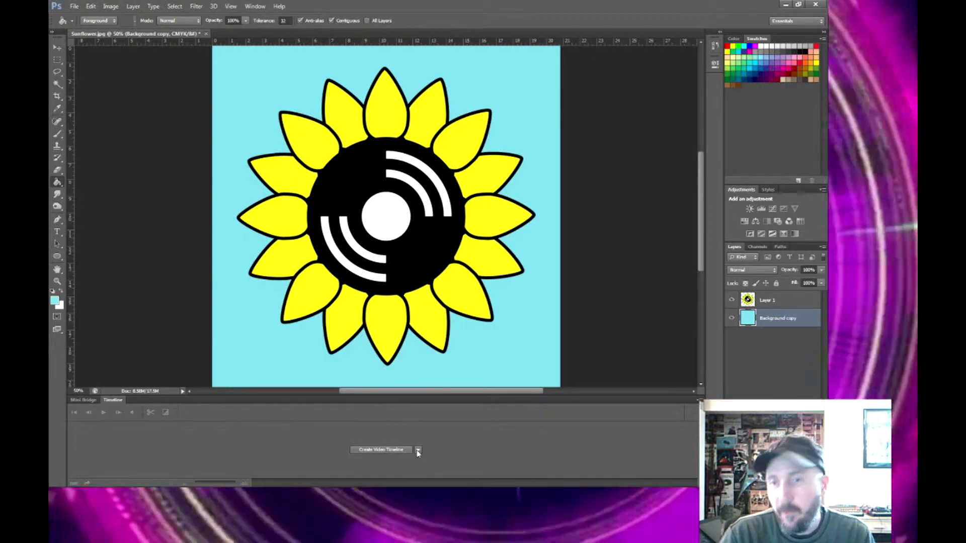
Step: Switch the timeline type to frame animation and create the frame animation
click(418, 450)
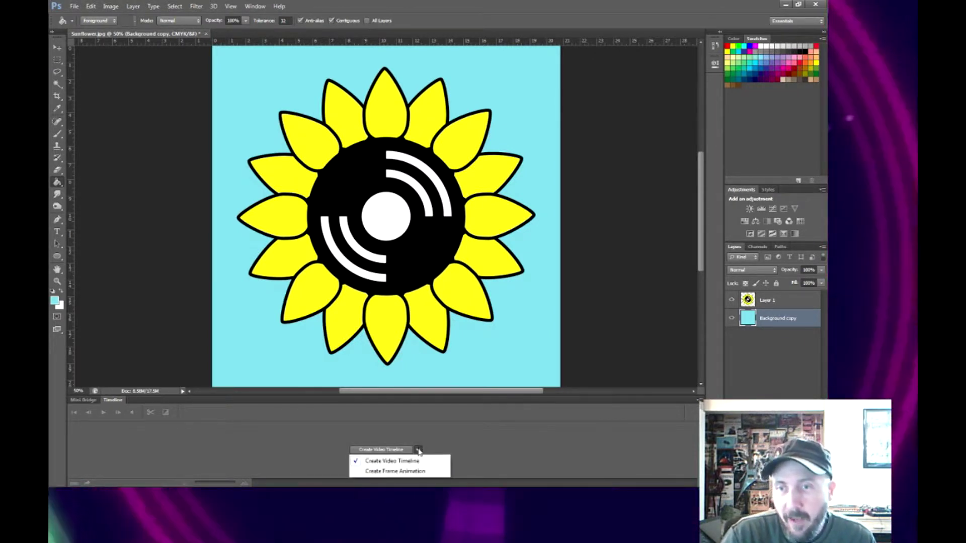
click(411, 472)
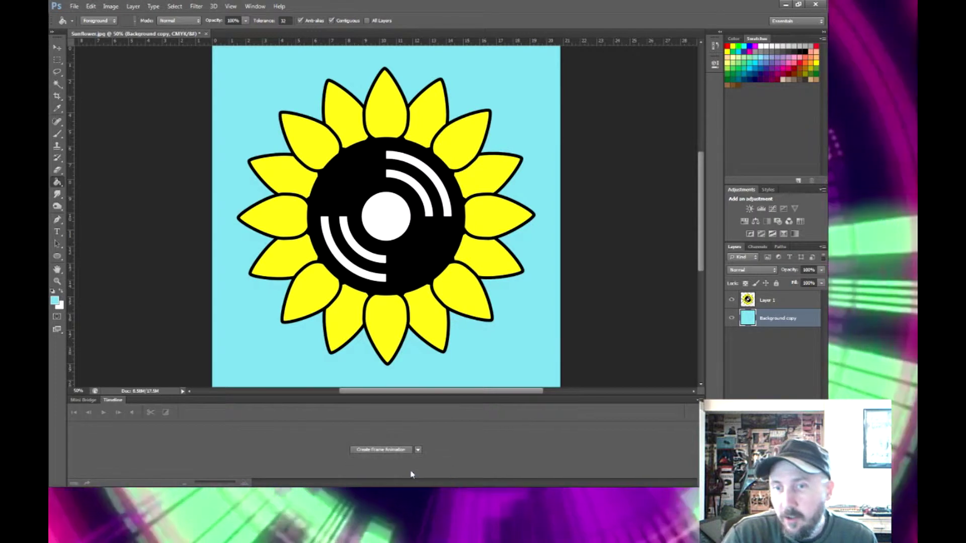
click(384, 455)
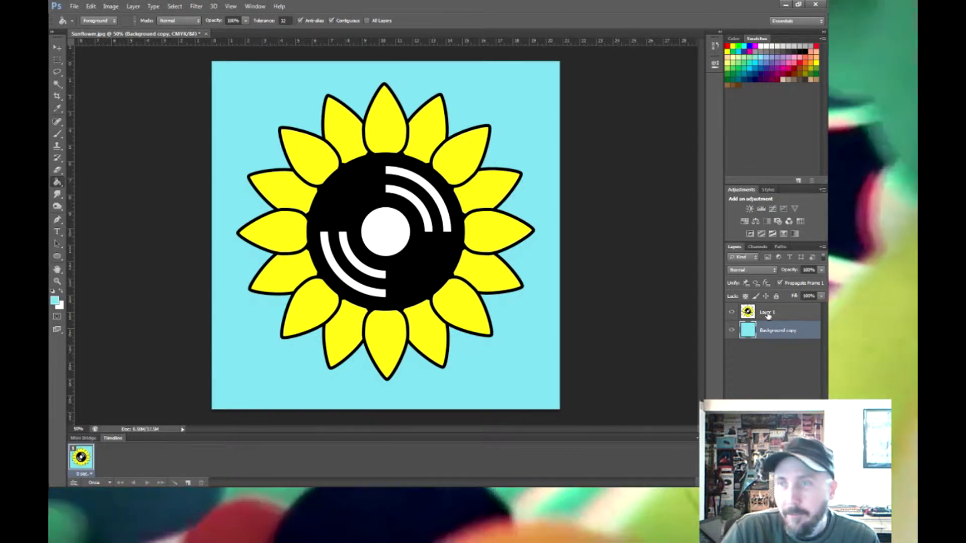
Step: Move the Layer 1 sunflower to the canvas's upper-left corner, then add a second frame with it at the lower-right corner
click(767, 315)
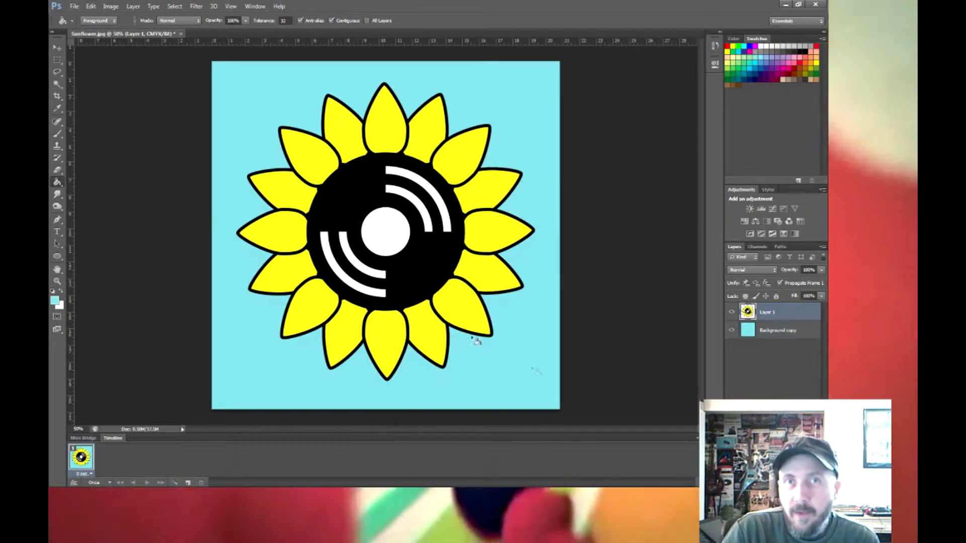
click(56, 47)
drag(394, 272, 239, 118)
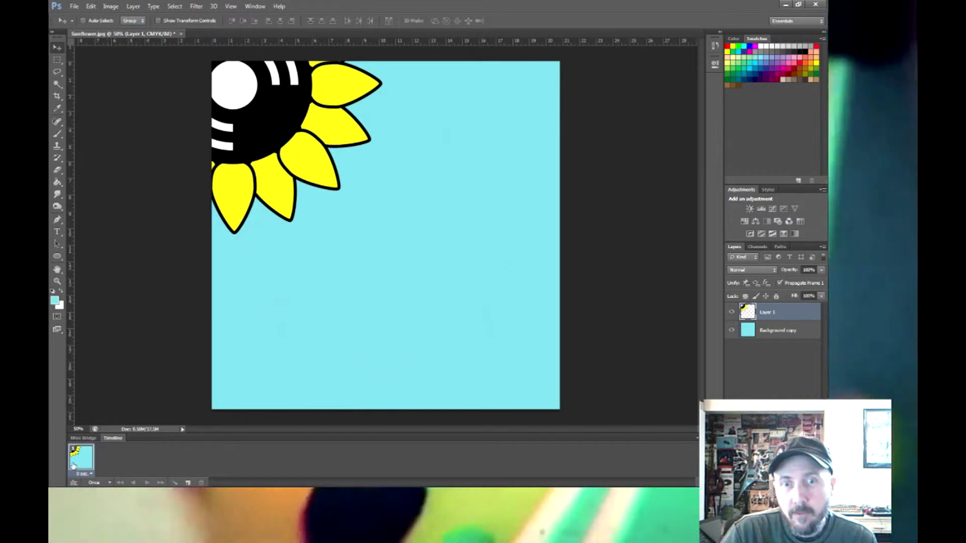
click(188, 484)
drag(287, 118, 567, 421)
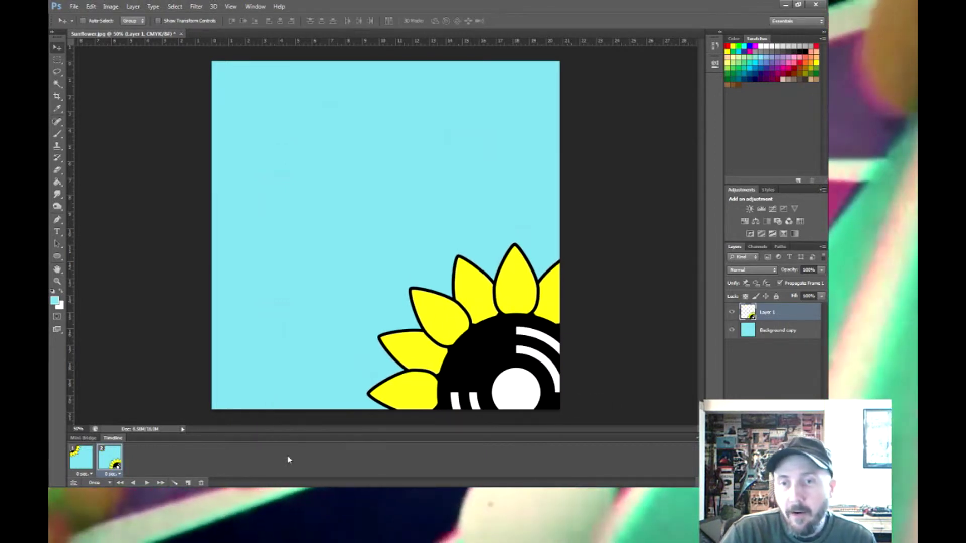
Step: Set the animation's looping to Forever, play it to check the sunflower's jump between frames, and stop playback
click(147, 483)
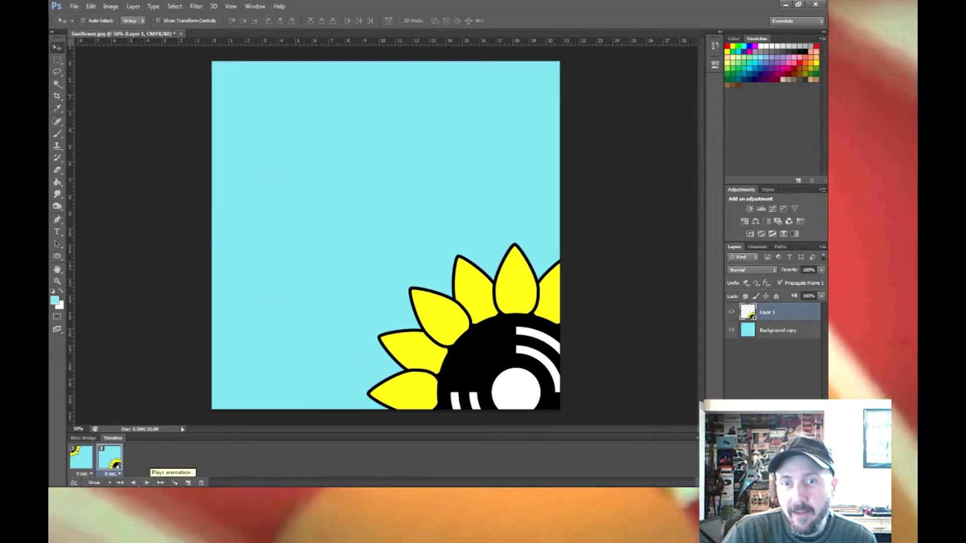
click(110, 484)
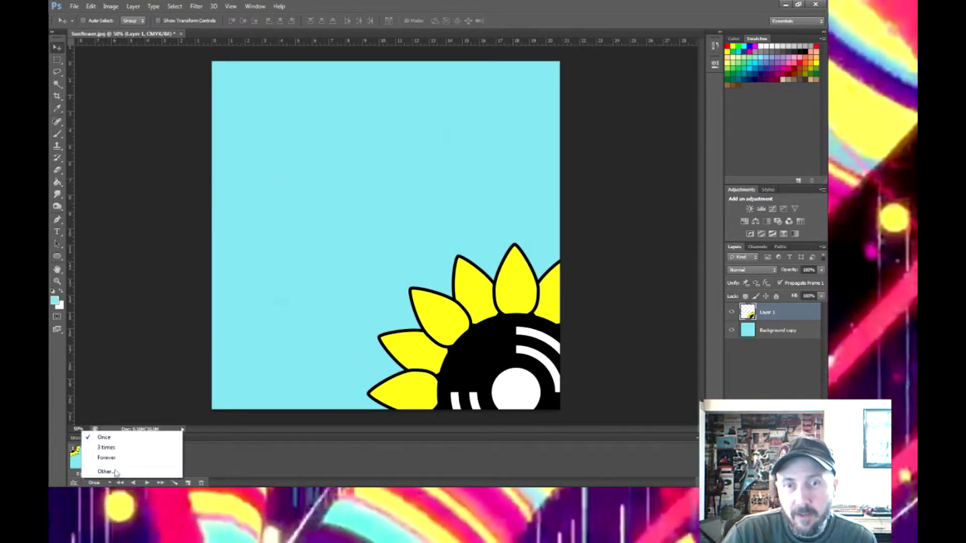
click(120, 459)
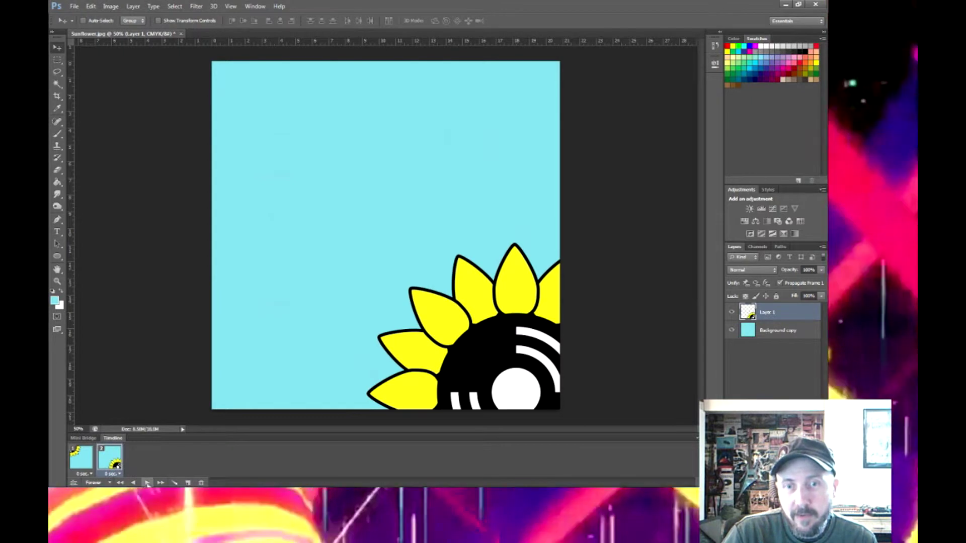
click(148, 483)
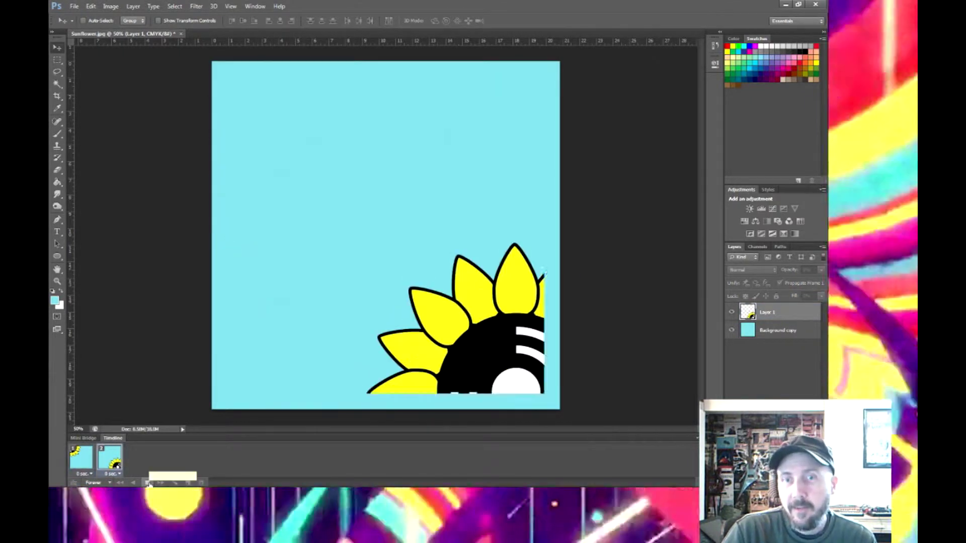
click(148, 483)
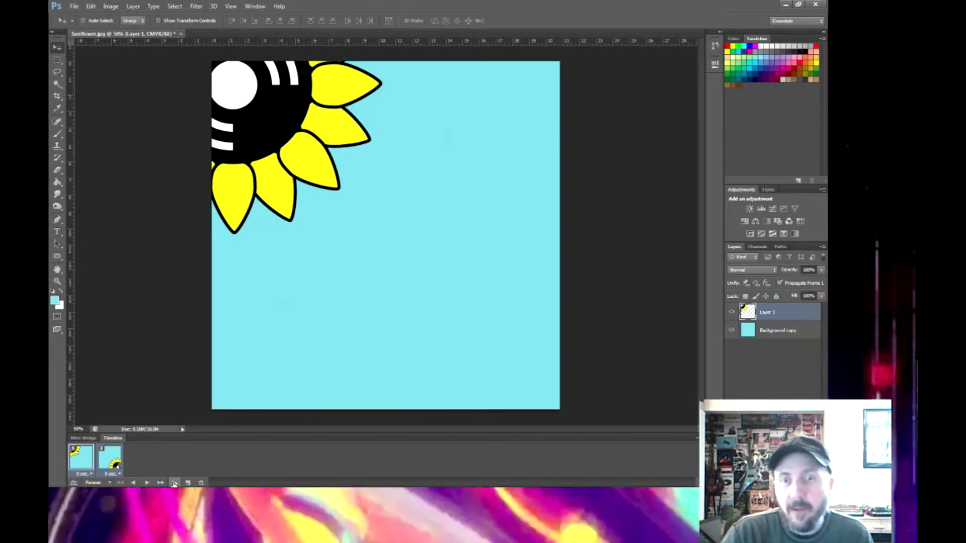
Step: Tween the two frames with 10 added frames for all layers, then play the animation to check the movement and stop it
click(174, 483)
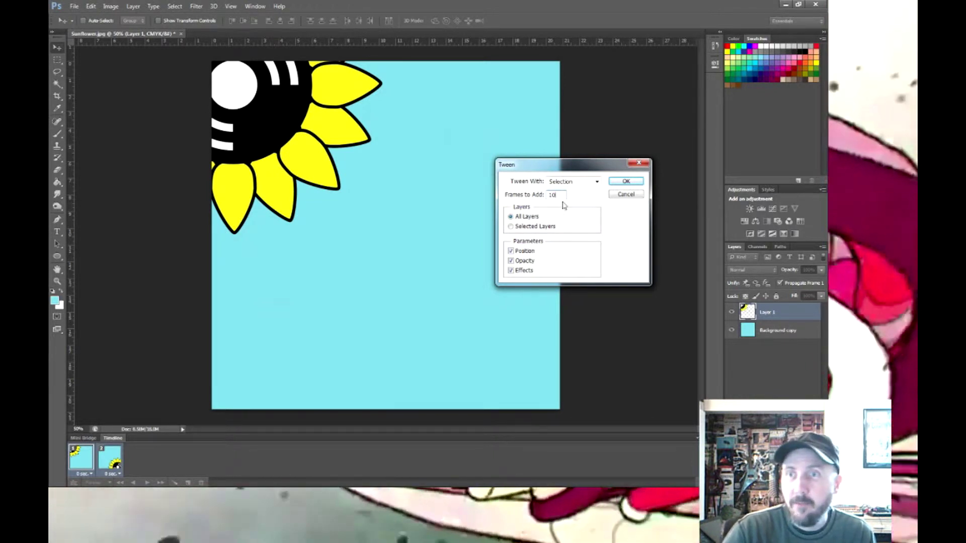
click(621, 182)
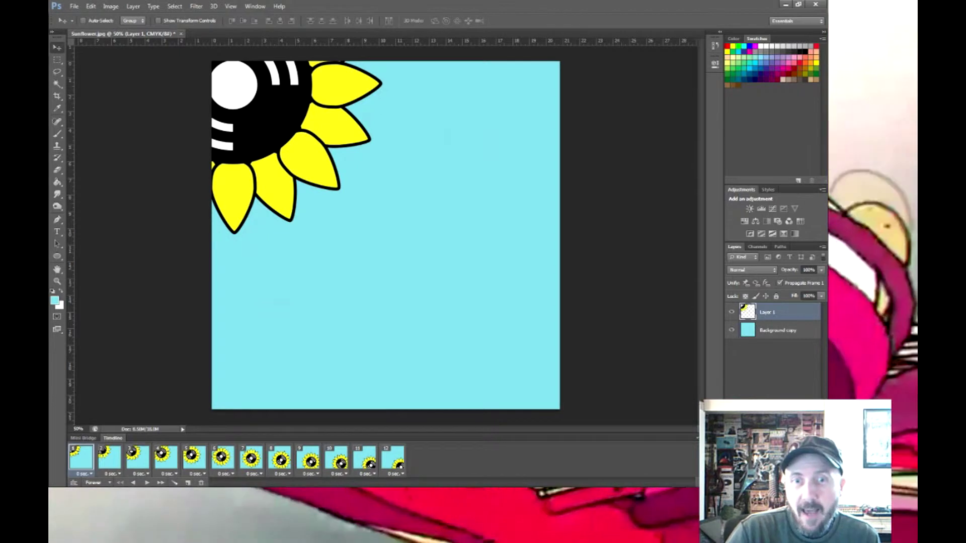
click(147, 483)
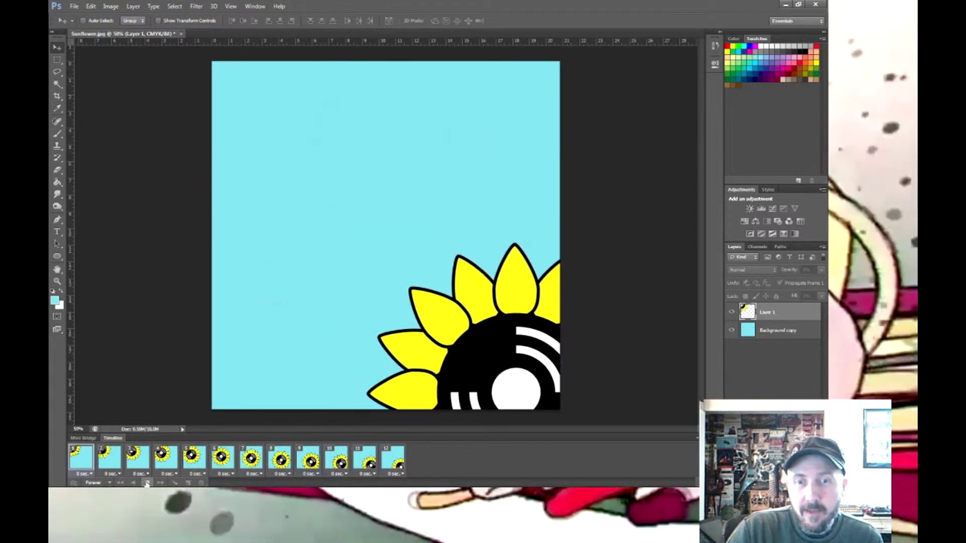
click(146, 483)
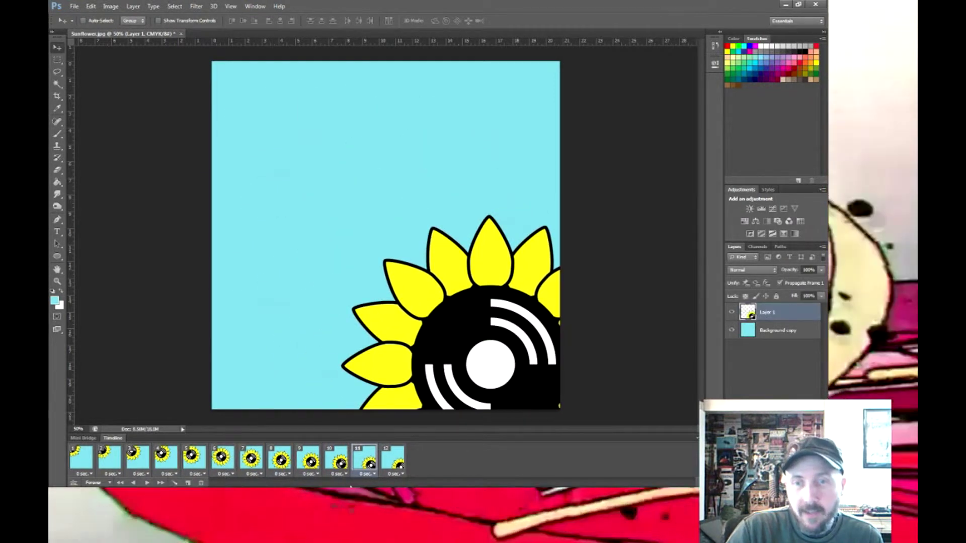
Step: Undo the tween, the looping setting and the second frame, and bring the sunflower back to the middle of the canvas
click(90, 6)
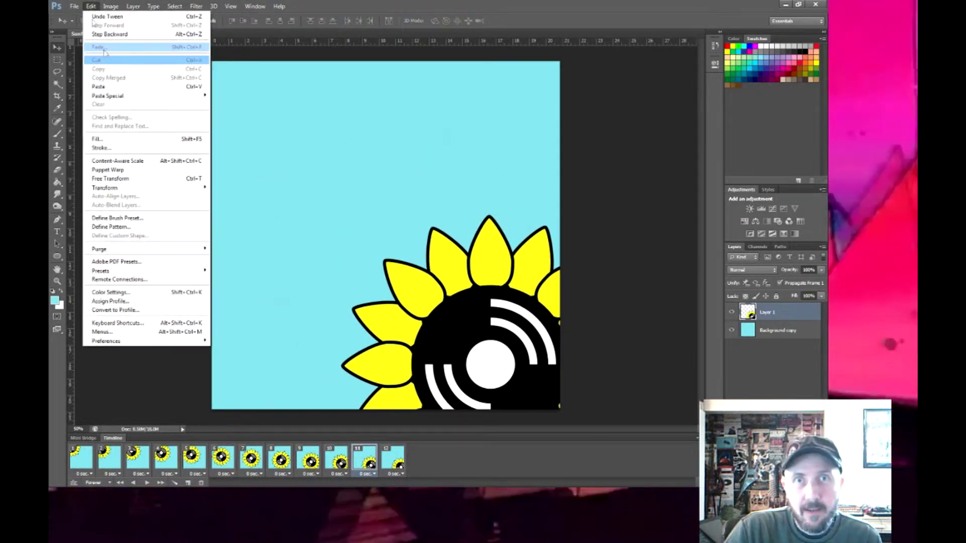
click(117, 35)
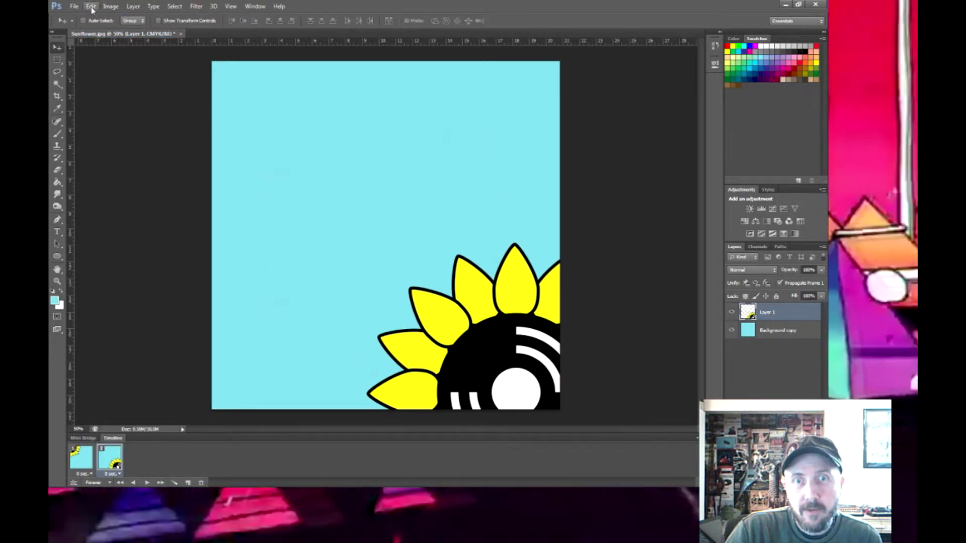
click(91, 6)
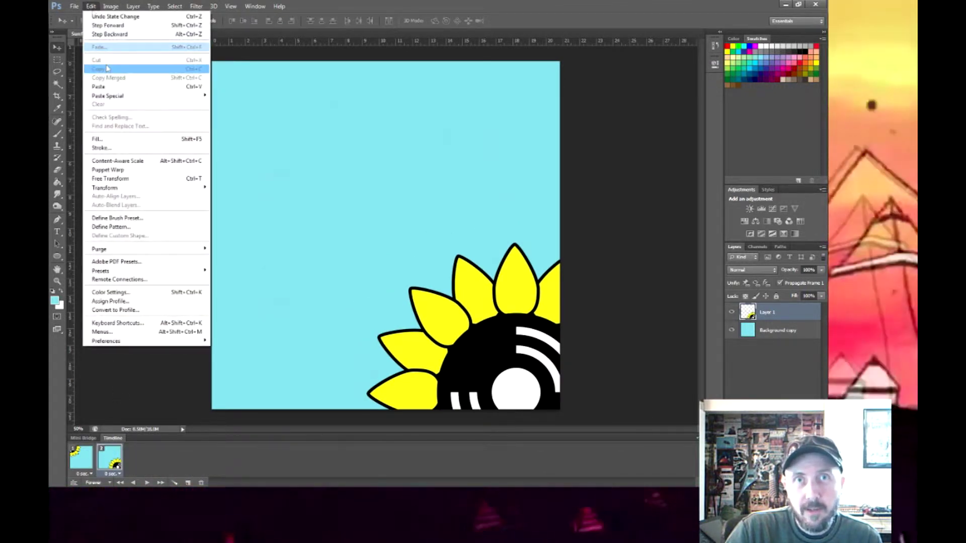
click(108, 34)
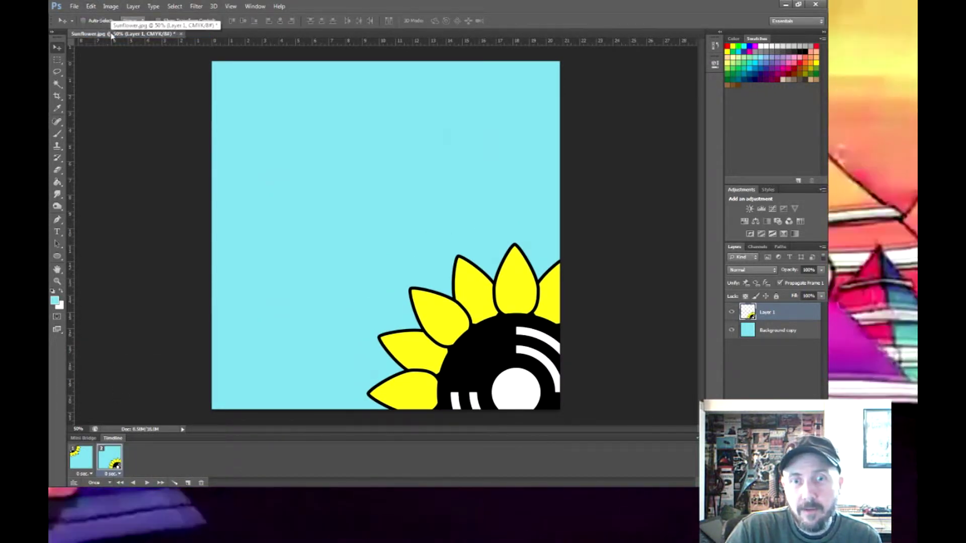
click(91, 6)
click(108, 33)
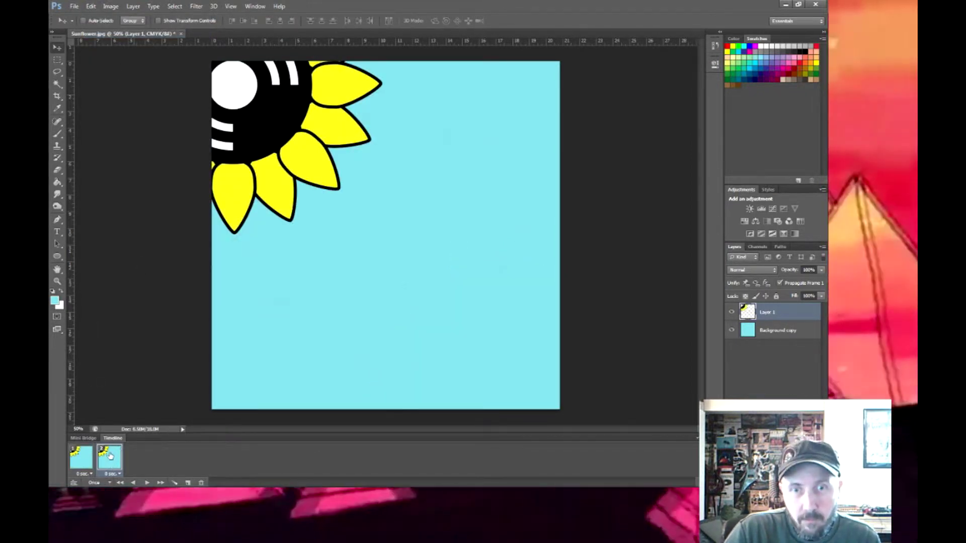
click(91, 6)
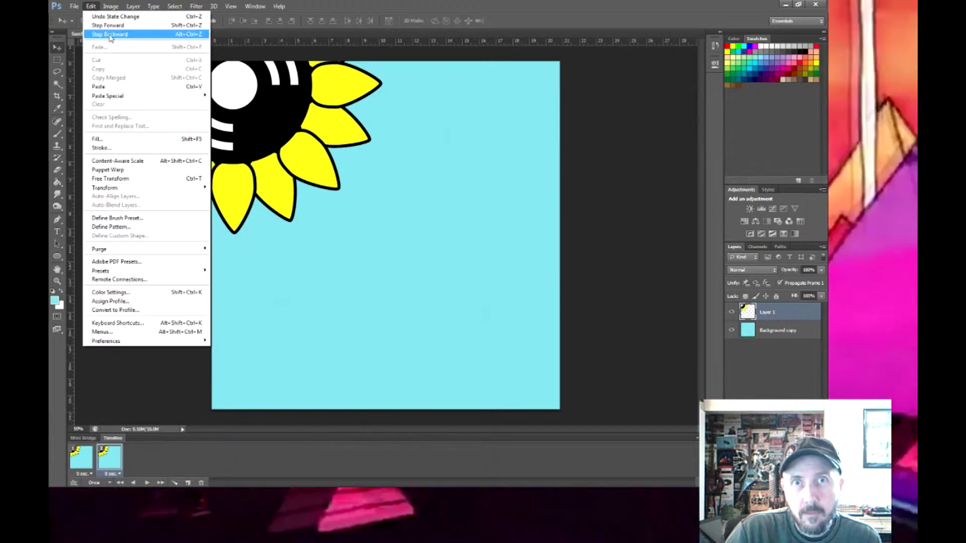
click(110, 34)
drag(255, 122, 408, 261)
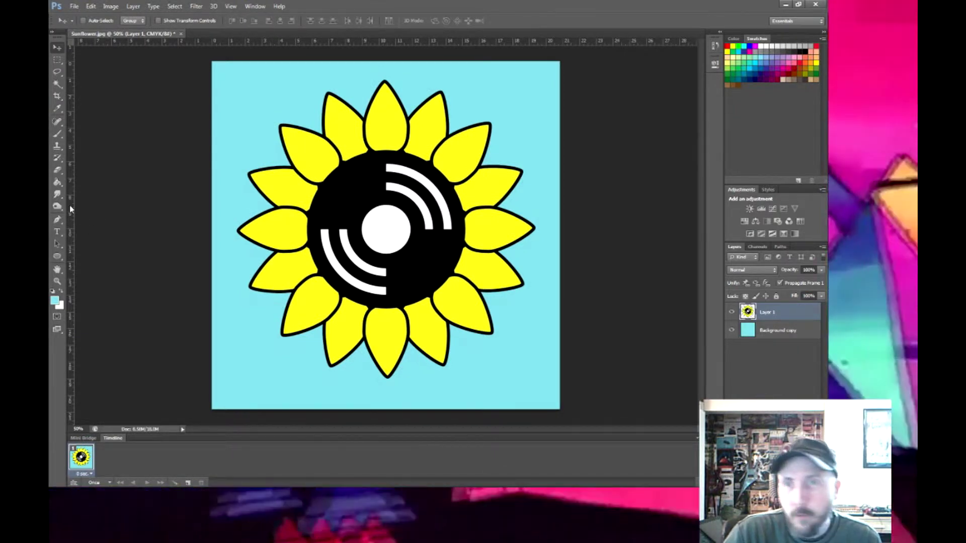
Step: Place a vertical and a horizontal guide through the canvas centre and align the sunflower's centre with their intersection
drag(70, 209, 387, 225)
drag(370, 44, 378, 234)
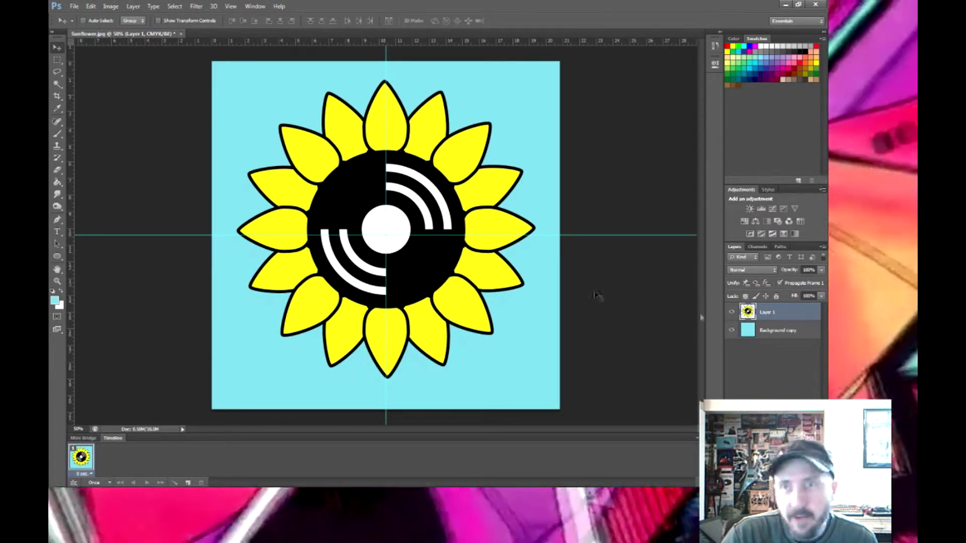
drag(462, 198, 464, 198)
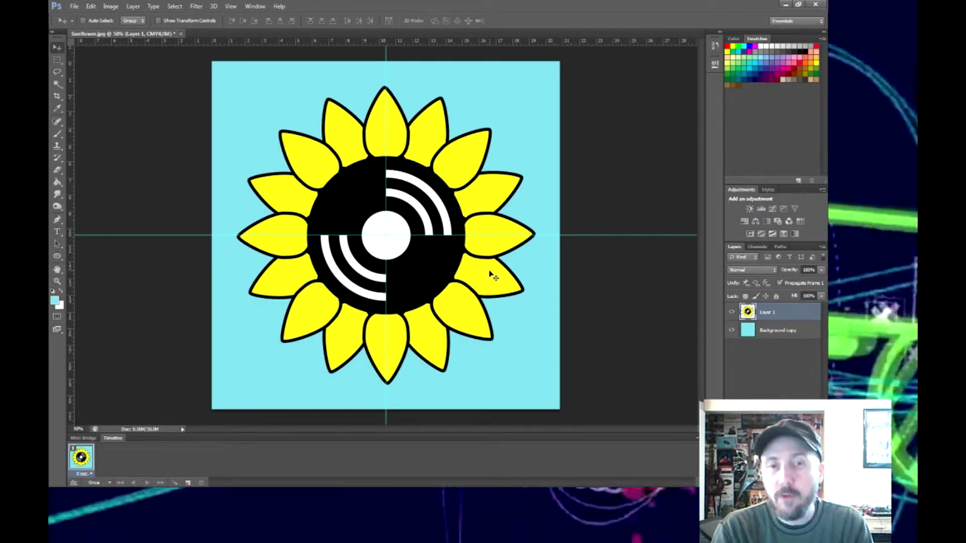
Step: Add a second frame and rotate the Layer 1 sunflower clockwise by about 11 degrees with Free Transform
click(189, 483)
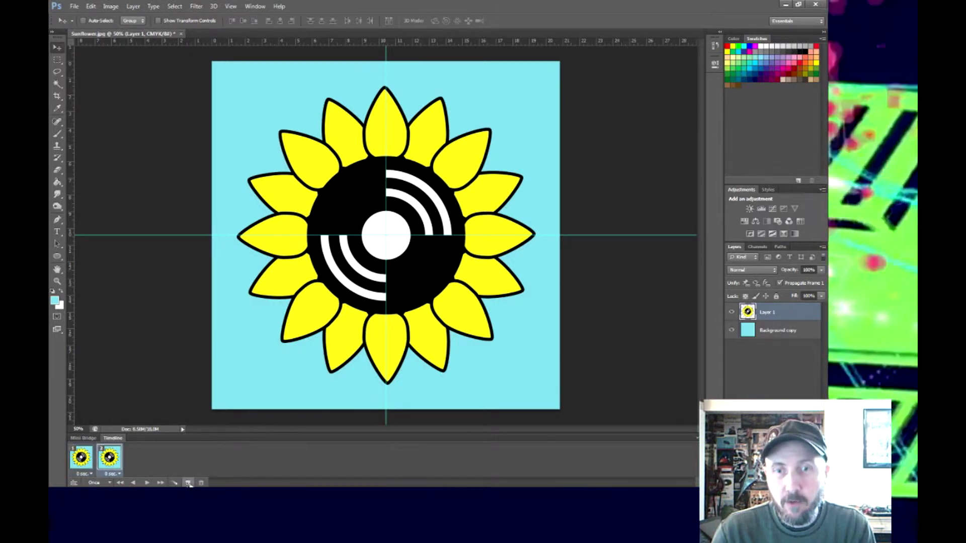
key(ctrl+t)
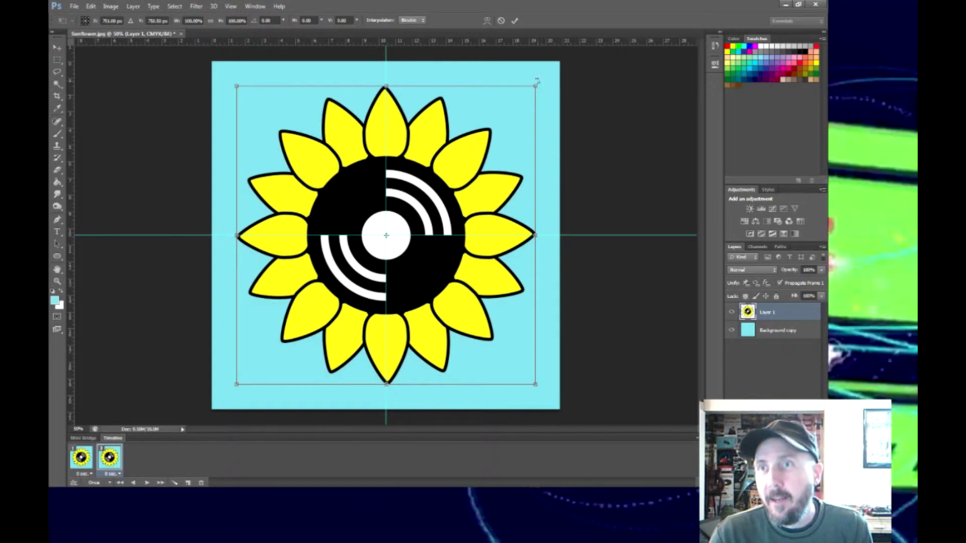
drag(540, 76, 565, 109)
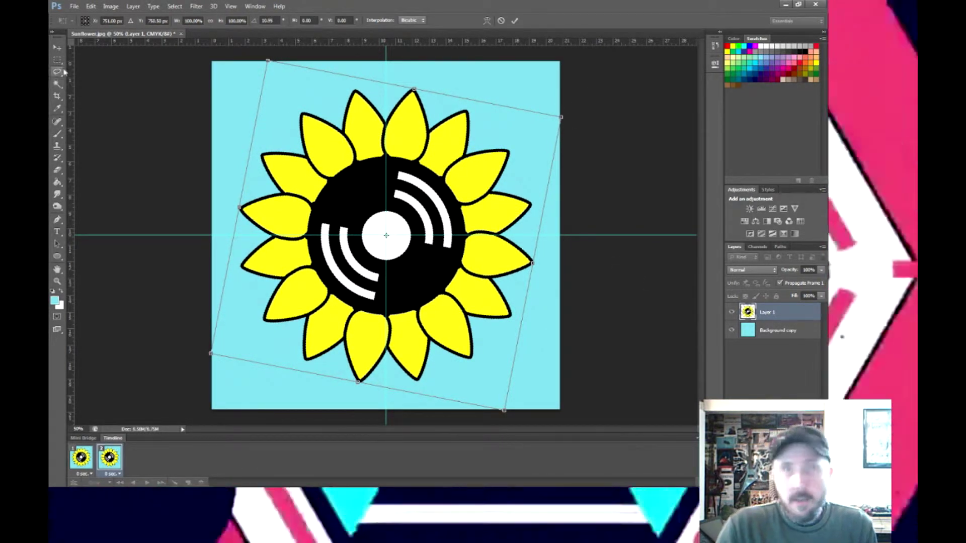
click(514, 21)
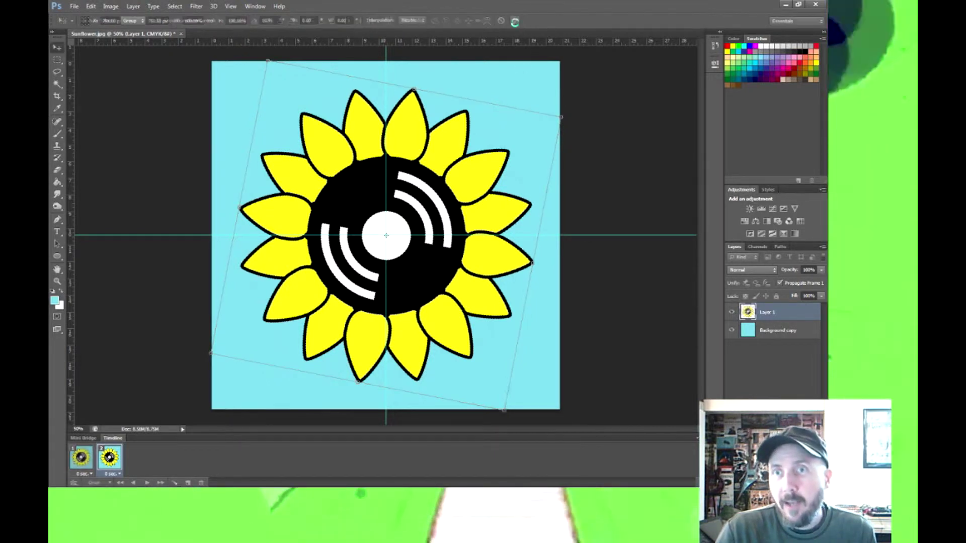
Step: Add a third frame and rotate the Layer 1 sunflower clockwise by about another 12 degrees
click(188, 483)
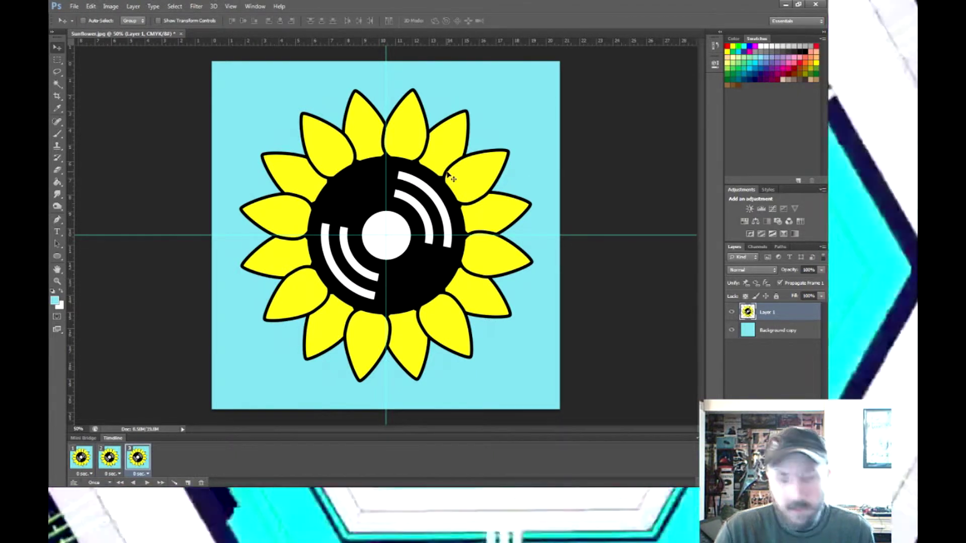
key(ctrl+t)
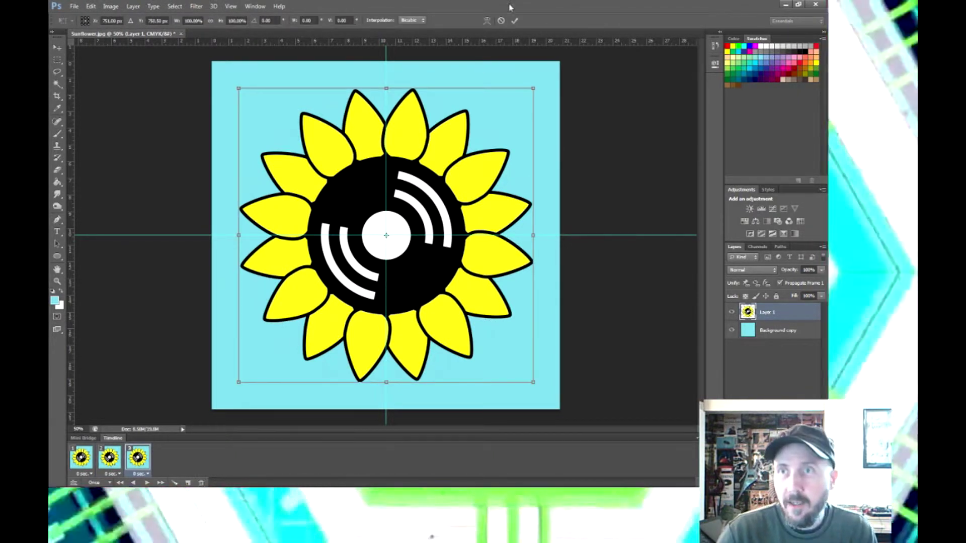
drag(539, 81, 565, 116)
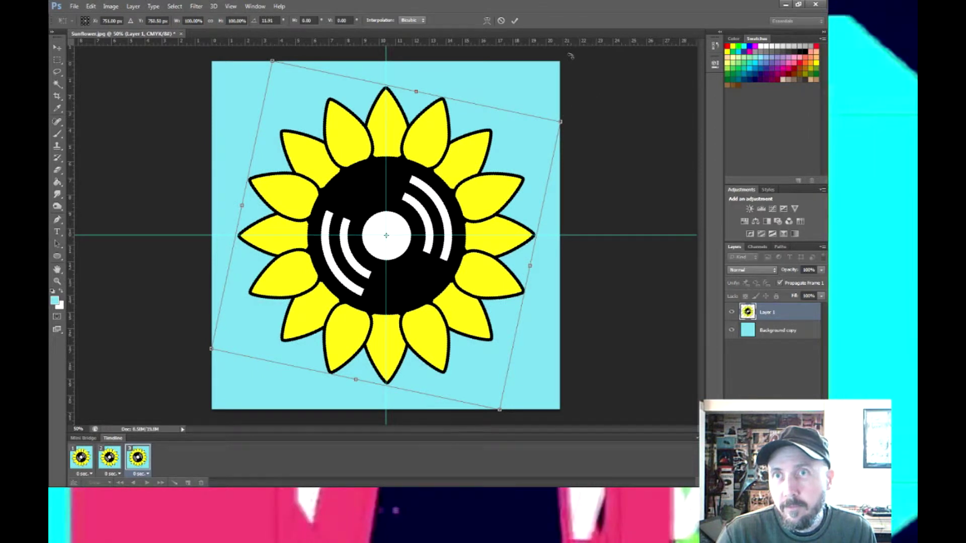
click(514, 20)
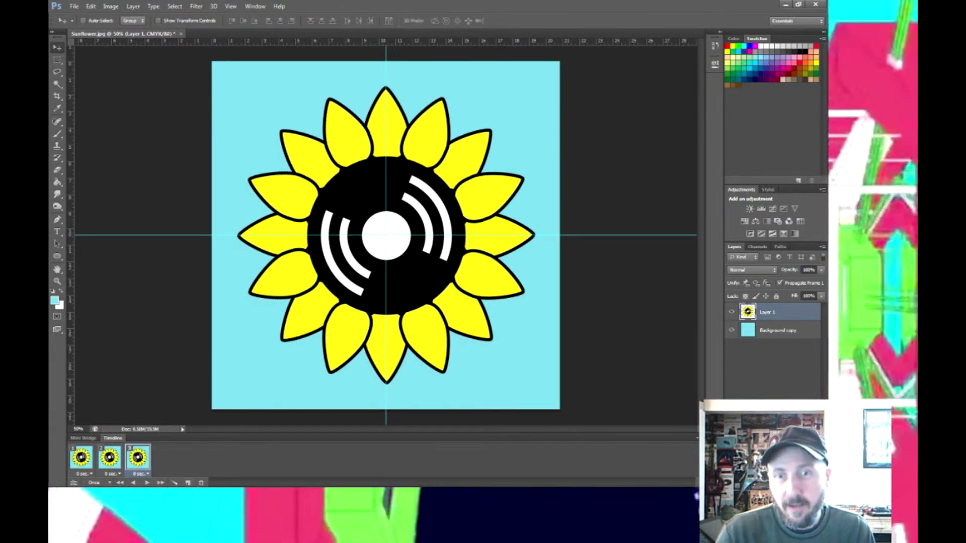
Step: Add a fourth frame and play the animation from the first frame to check the rotation
click(187, 483)
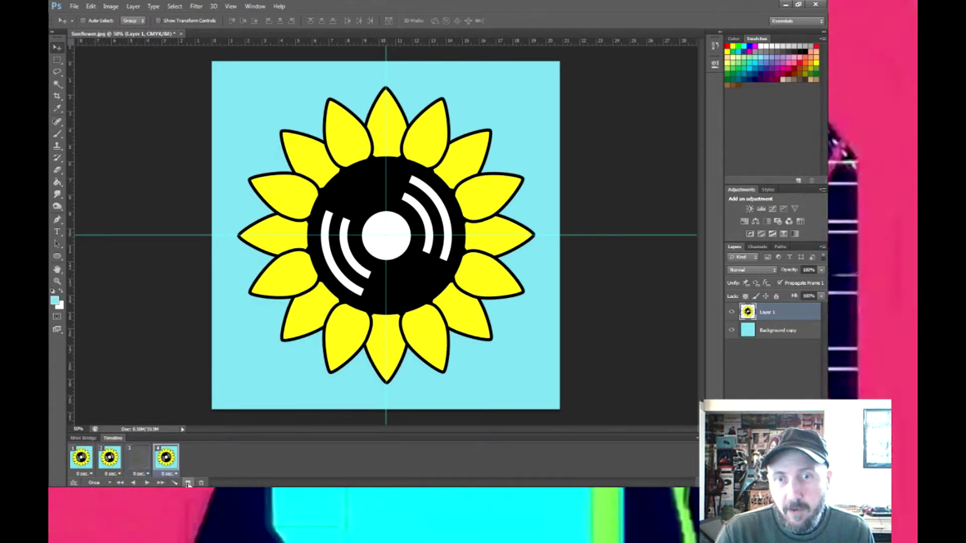
click(120, 483)
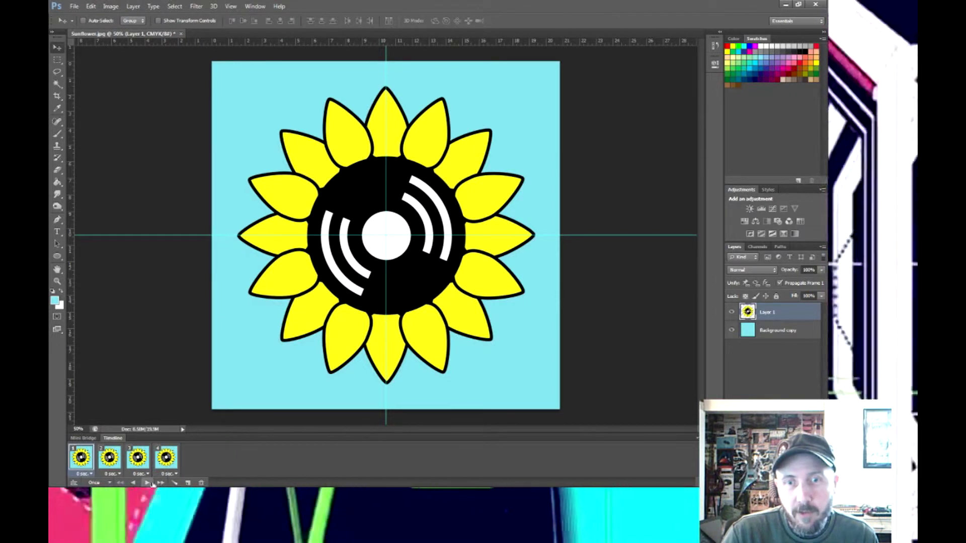
click(147, 483)
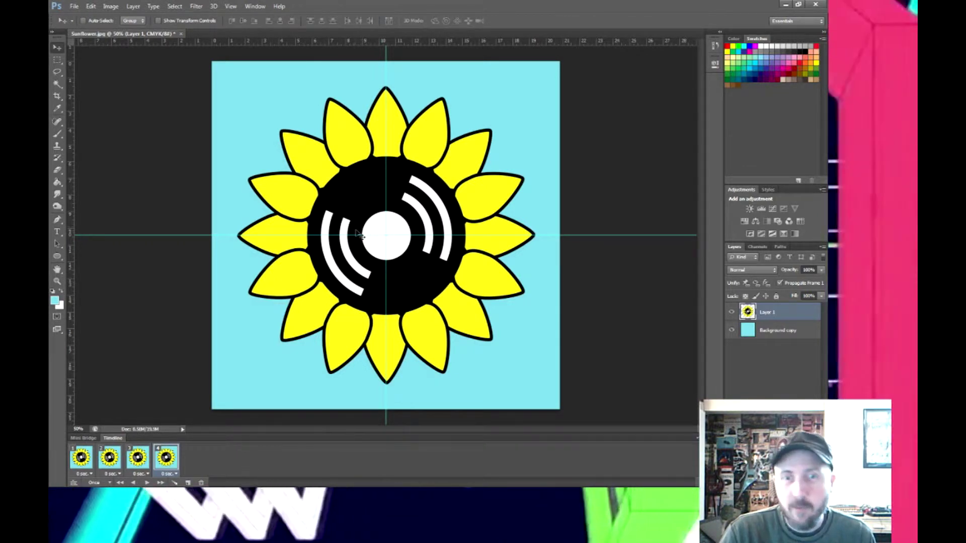
Step: Undo the added frames and both sunflower rotations, stepping back to the single frame with the centred, unrotated sunflower
click(90, 6)
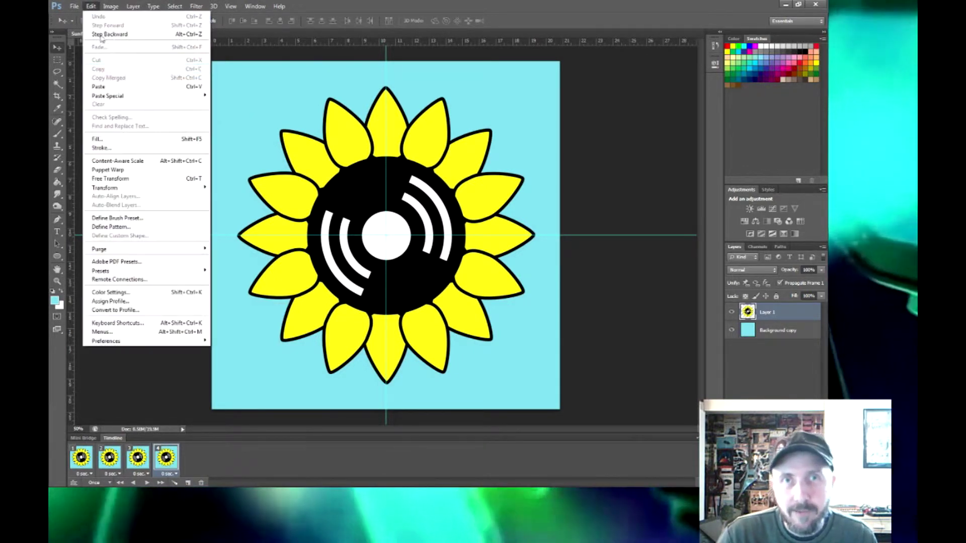
click(108, 34)
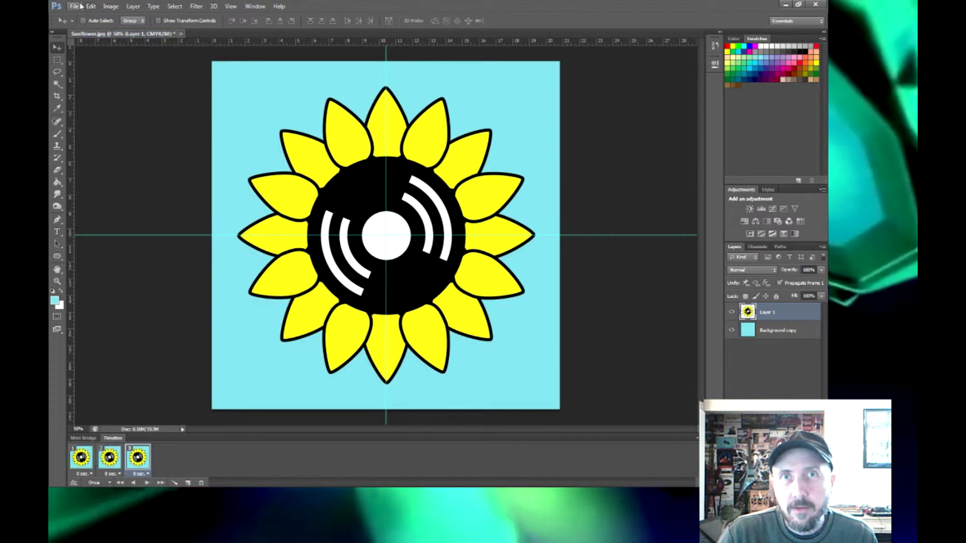
click(90, 6)
click(108, 34)
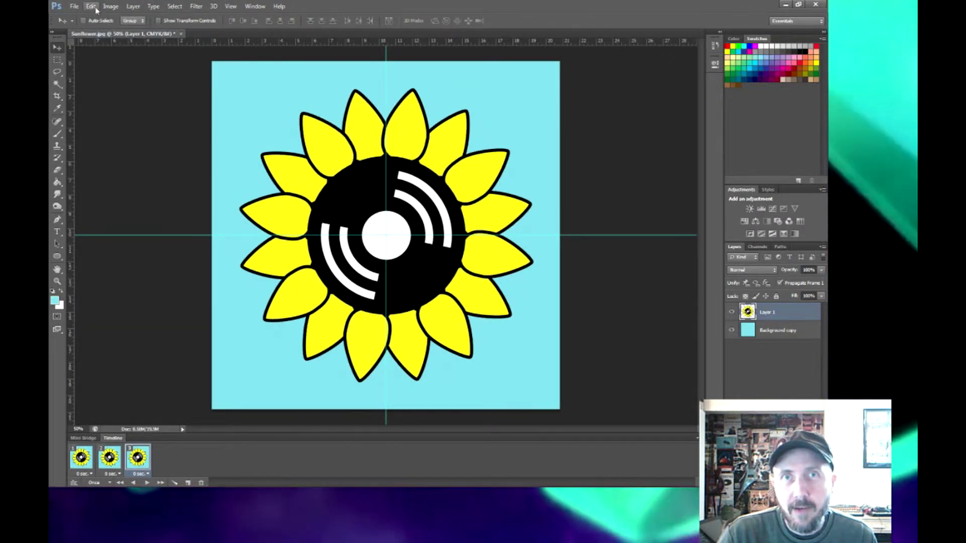
click(91, 6)
click(110, 34)
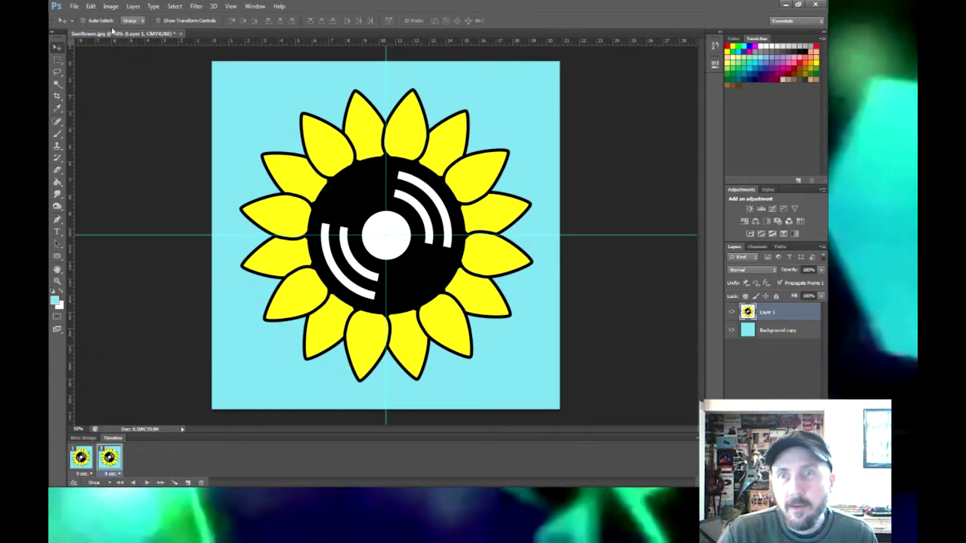
click(91, 7)
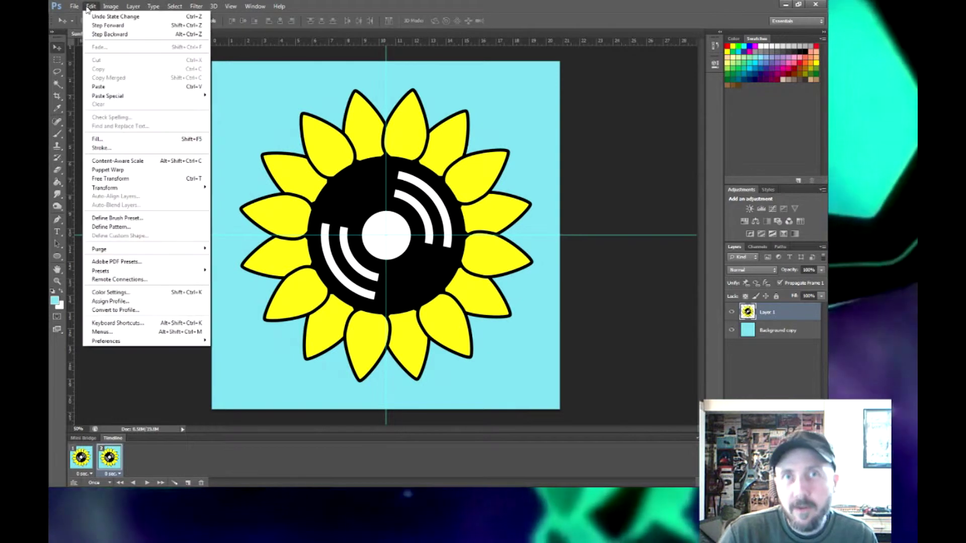
click(123, 34)
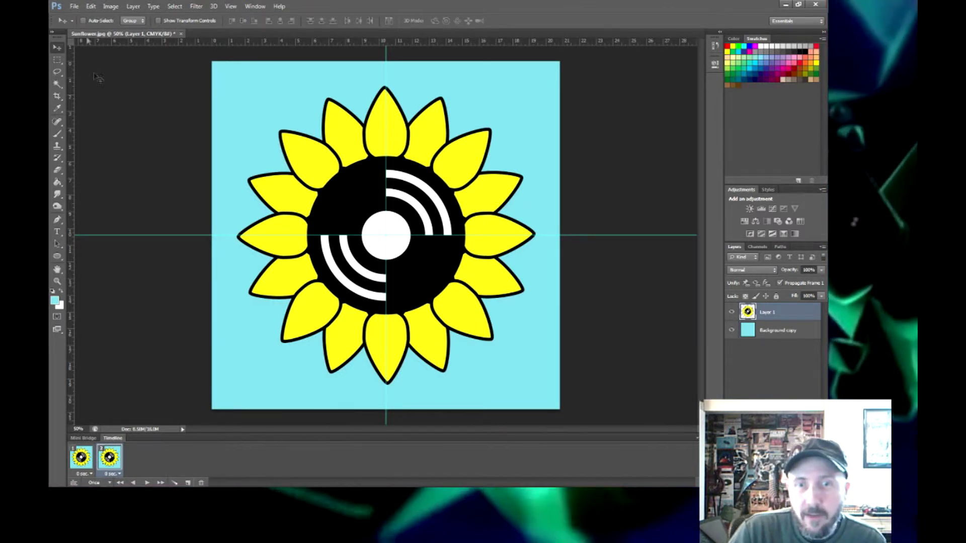
click(91, 6)
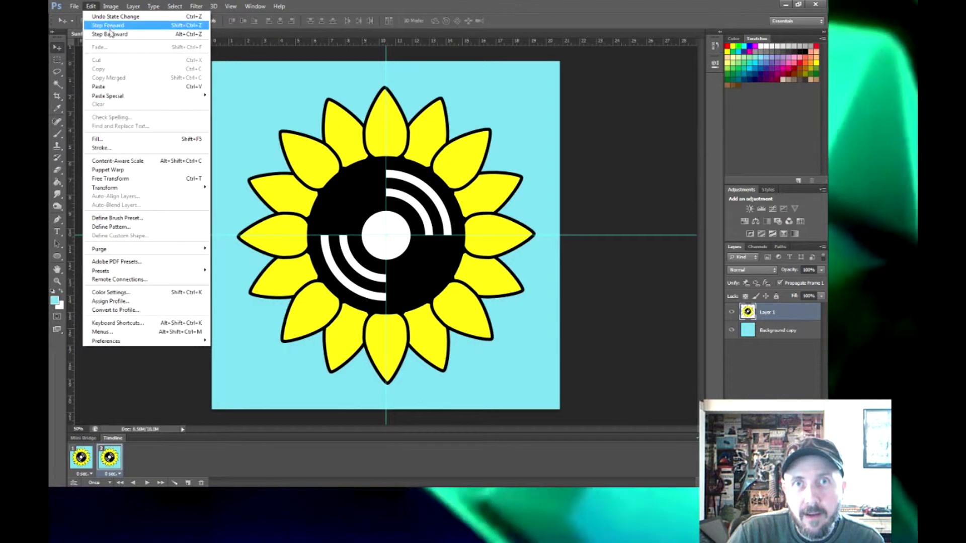
click(109, 34)
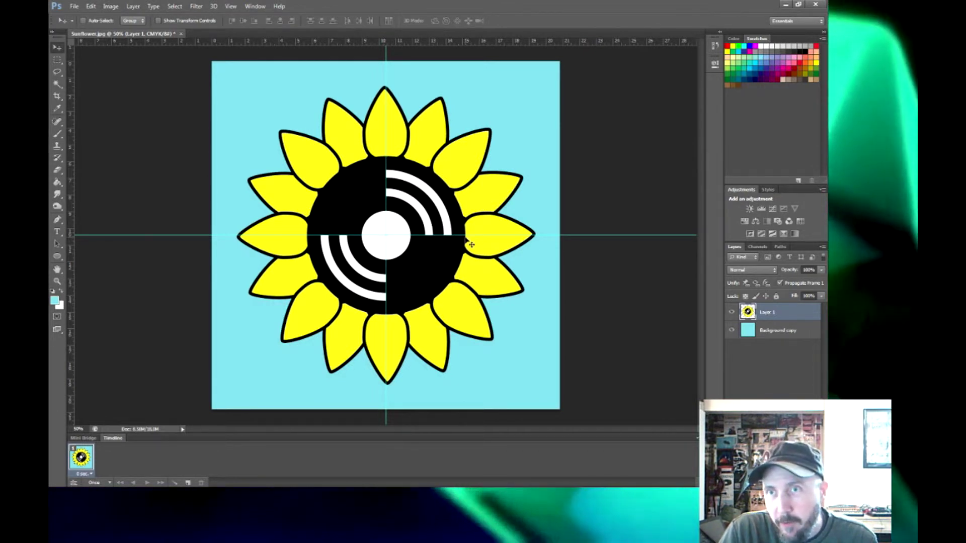
Step: Duplicate Layer 1 as Layer 1 copy within the Sunflower.jpg document
right_click(774, 315)
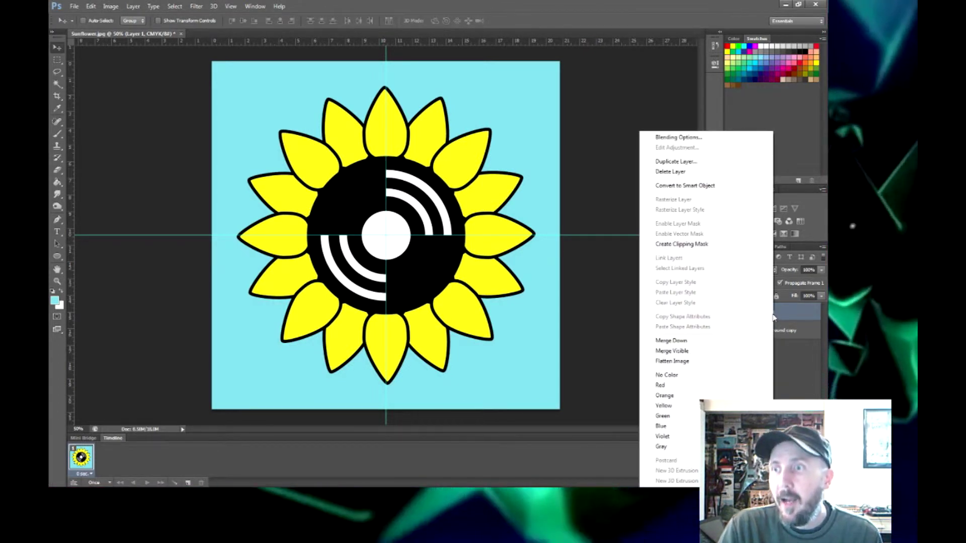
click(675, 161)
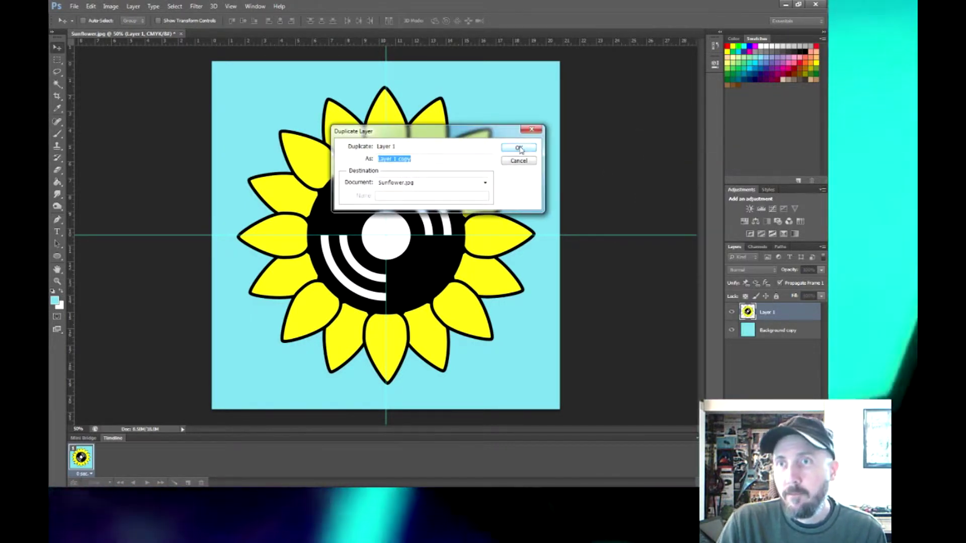
click(518, 148)
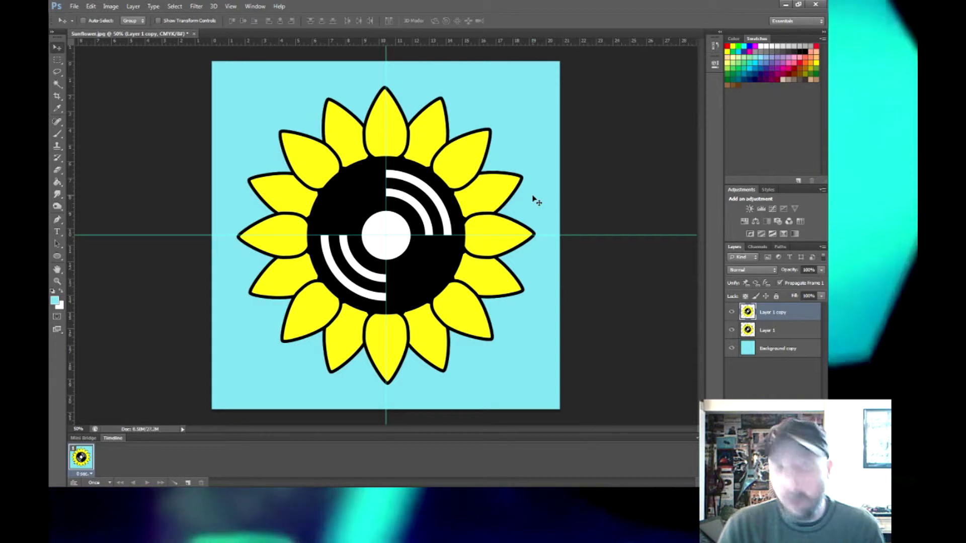
Step: Rotate the Layer 1 copy sunflower clockwise by about 11.3 degrees so its petals fall between those of Layer 1
key(ctrl+t)
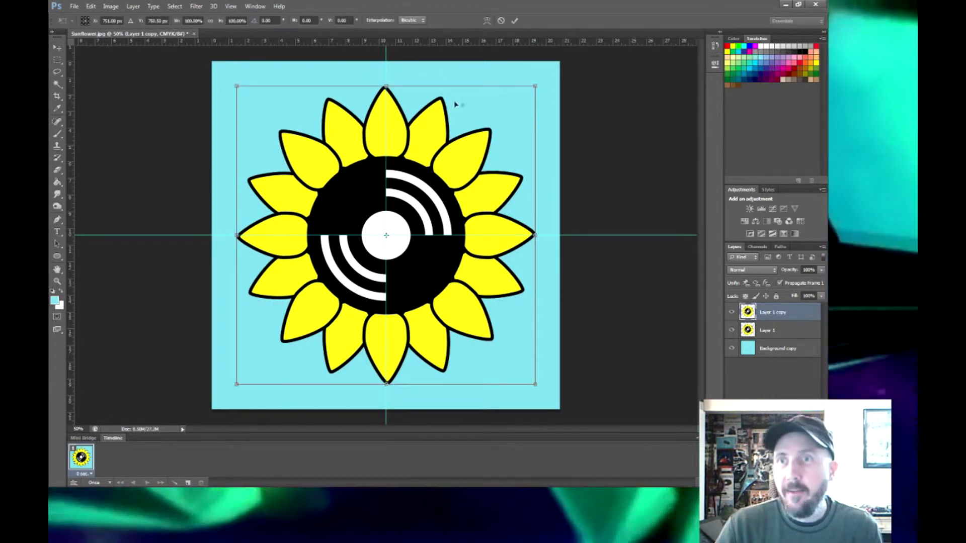
drag(540, 79, 562, 116)
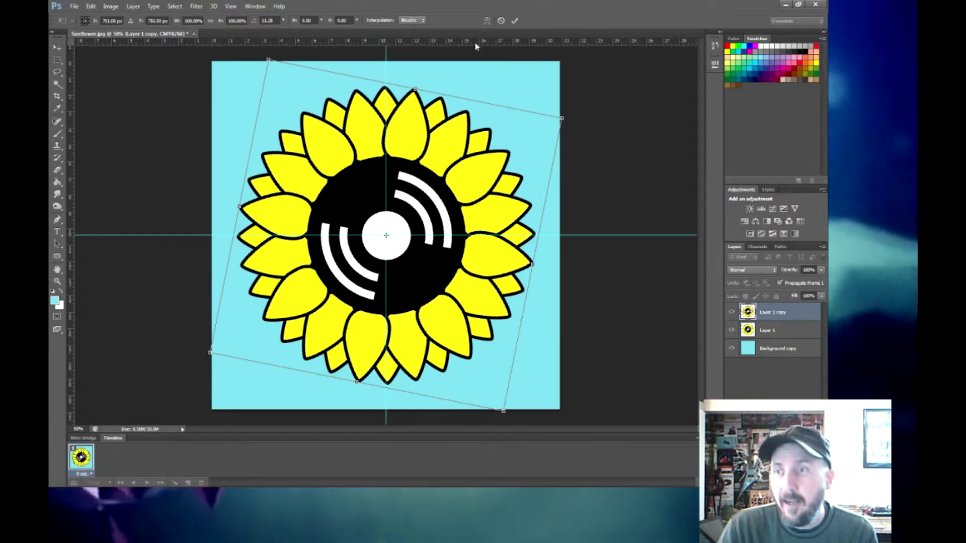
click(515, 20)
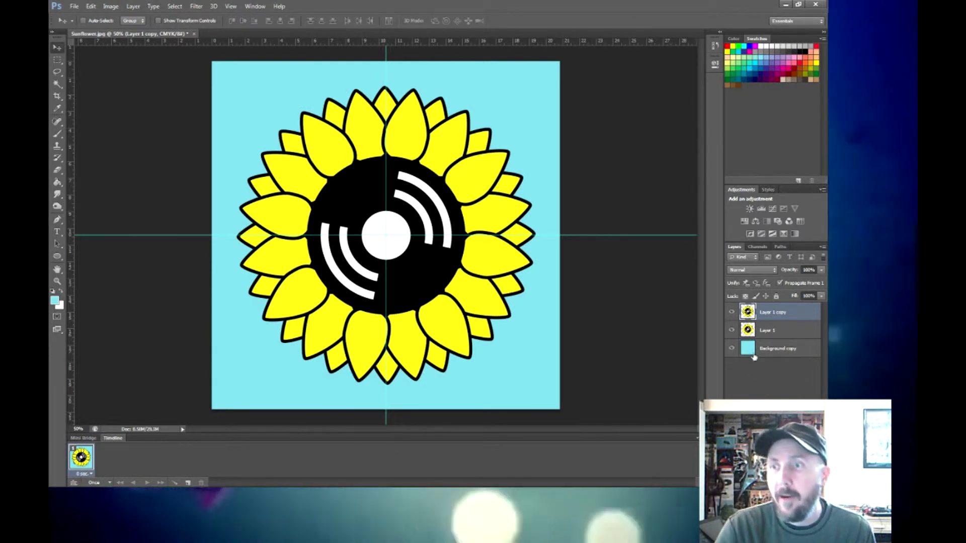
Step: Duplicate Layer 1 copy as Layer 1 copy 2 and rotate the new sunflower clockwise by about 11.2 degrees
right_click(765, 315)
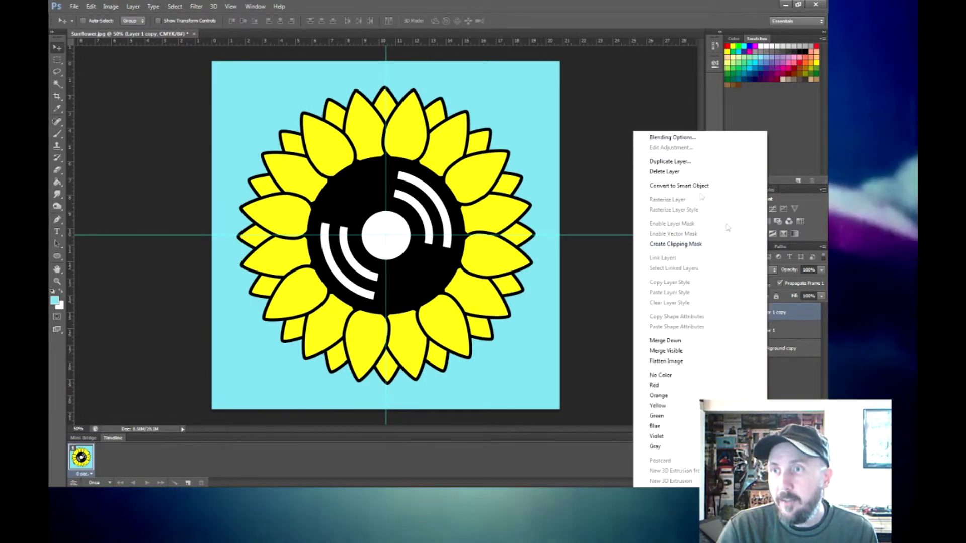
click(687, 162)
click(524, 150)
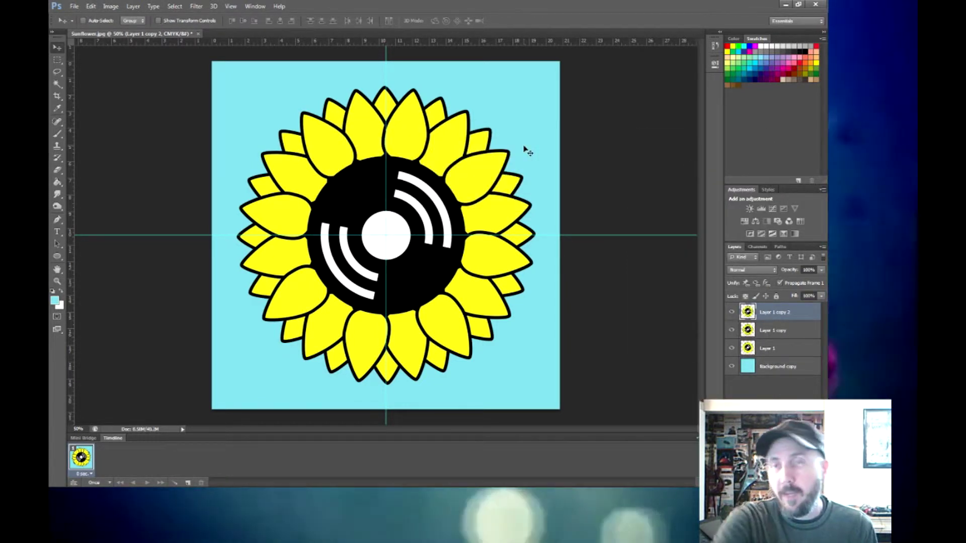
key(ctrl+t)
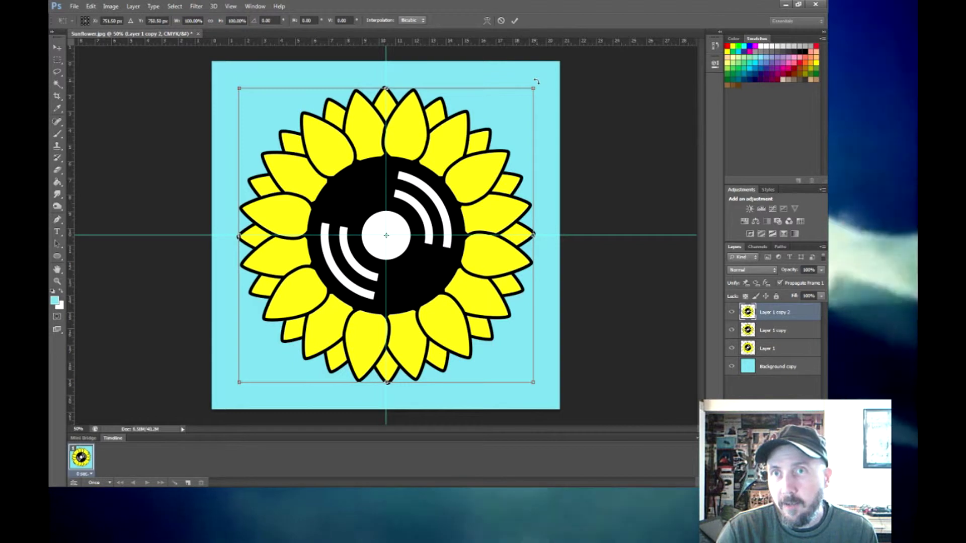
drag(536, 82, 573, 107)
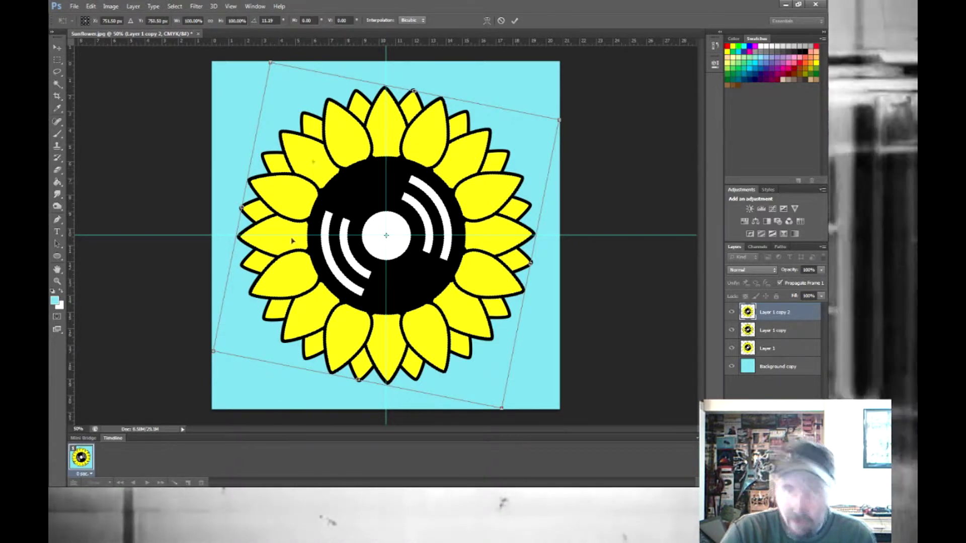
click(515, 22)
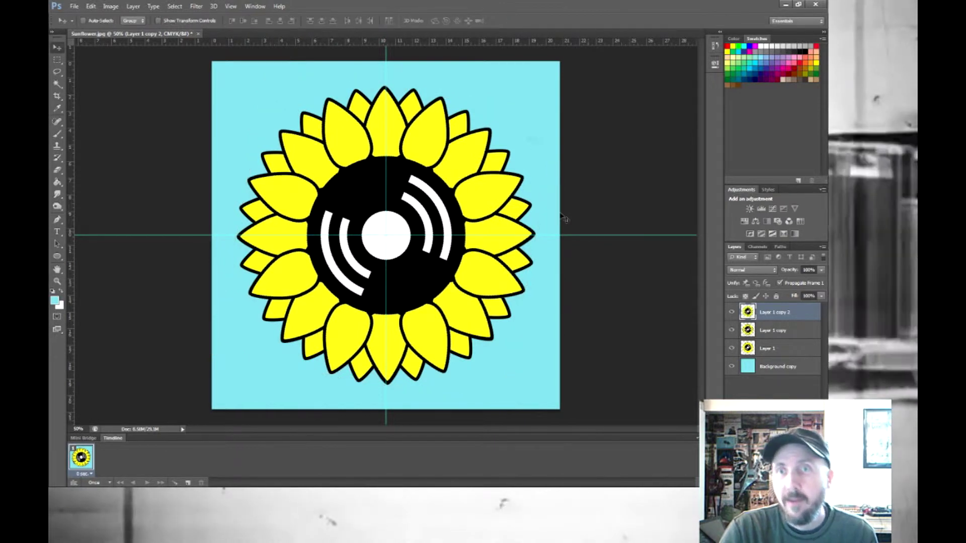
Step: Duplicate Layer 1 copy 2 as Layer 1 copy 3 and rotate it clockwise by about 11.2 degrees
right_click(761, 319)
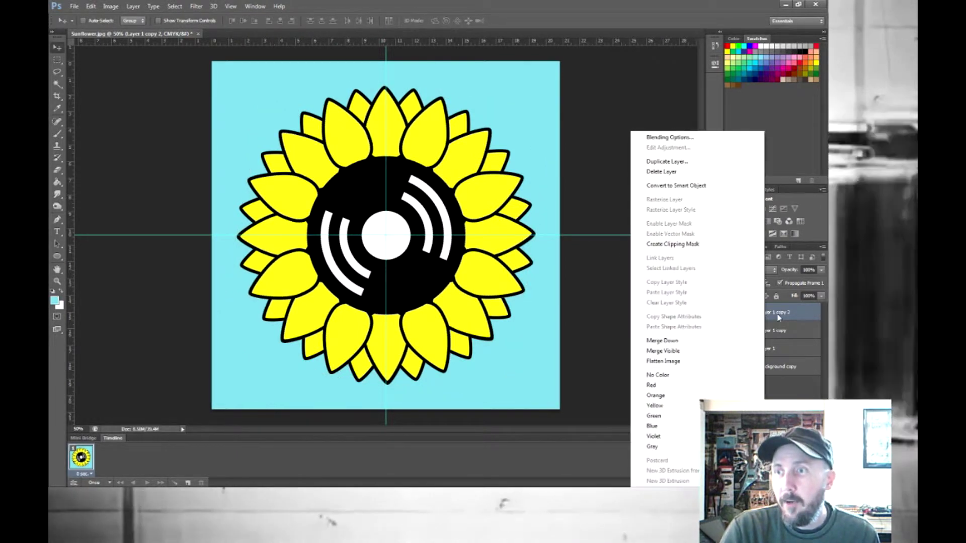
click(677, 163)
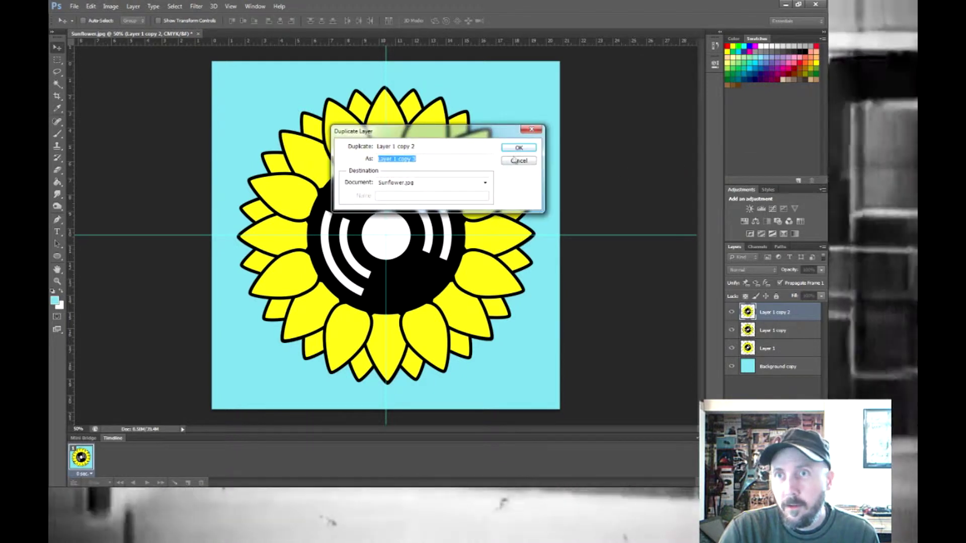
click(518, 147)
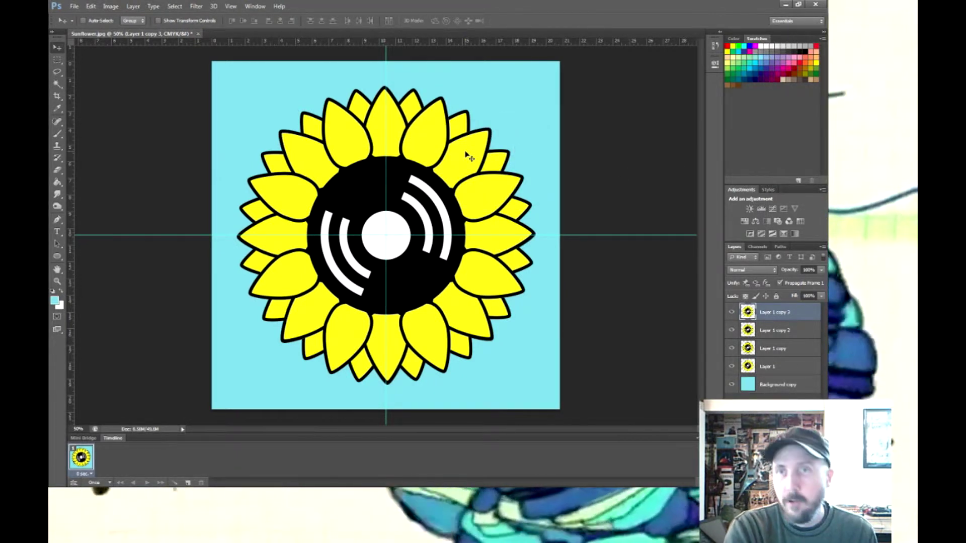
key(ctrl+t)
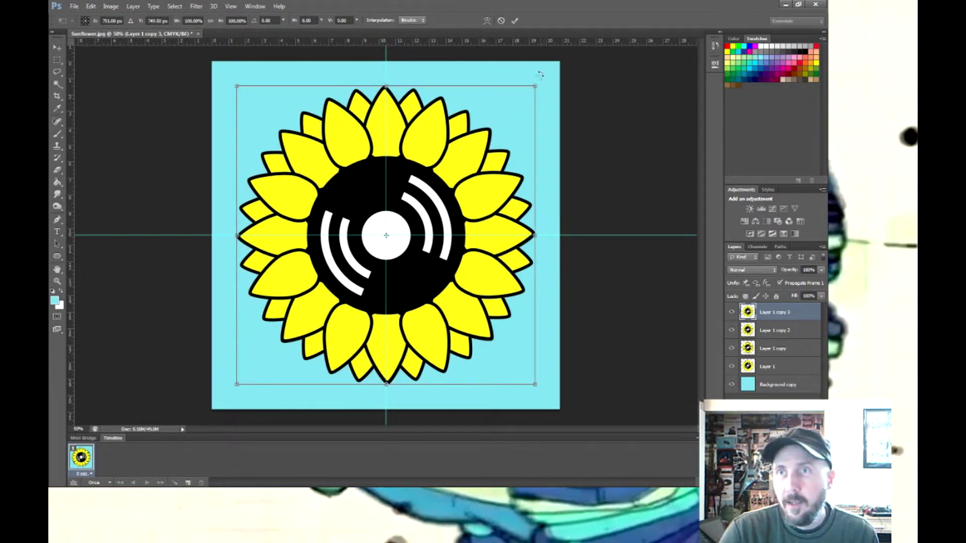
drag(540, 79, 577, 106)
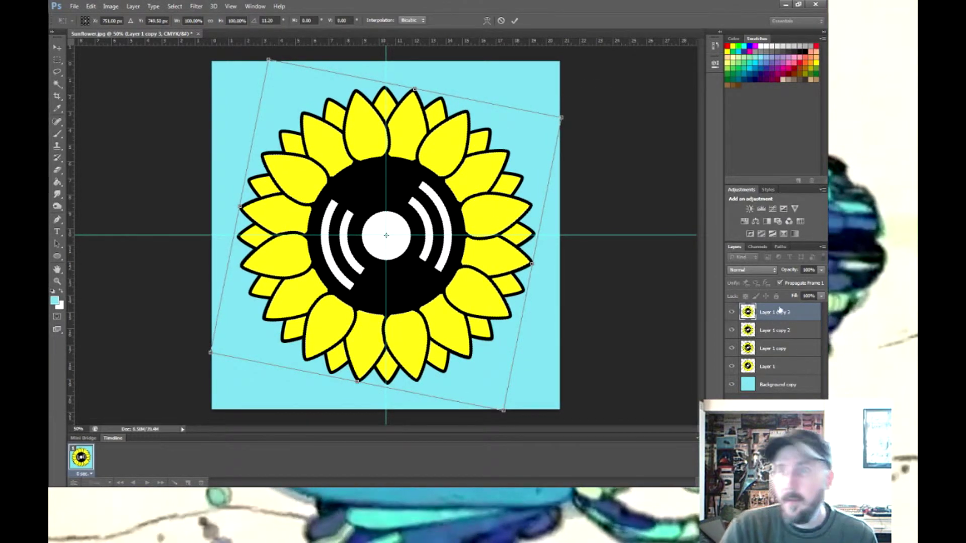
click(515, 21)
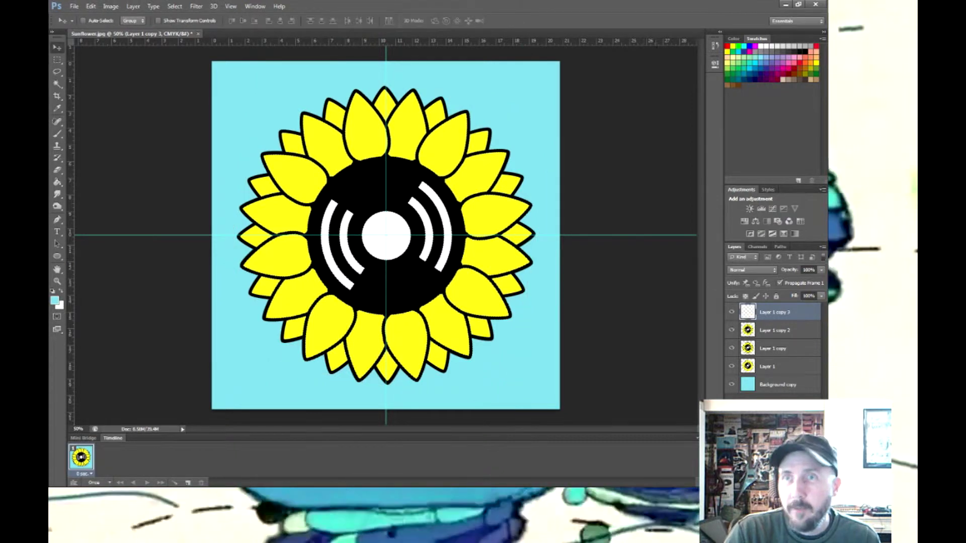
Step: Create Layer 1 copy 4 and Layer 1 copy 5, each rotated about 11 degrees further clockwise than the layer below
right_click(769, 316)
click(685, 167)
click(520, 146)
key(ctrl+t)
drag(564, 70, 562, 99)
key(Return)
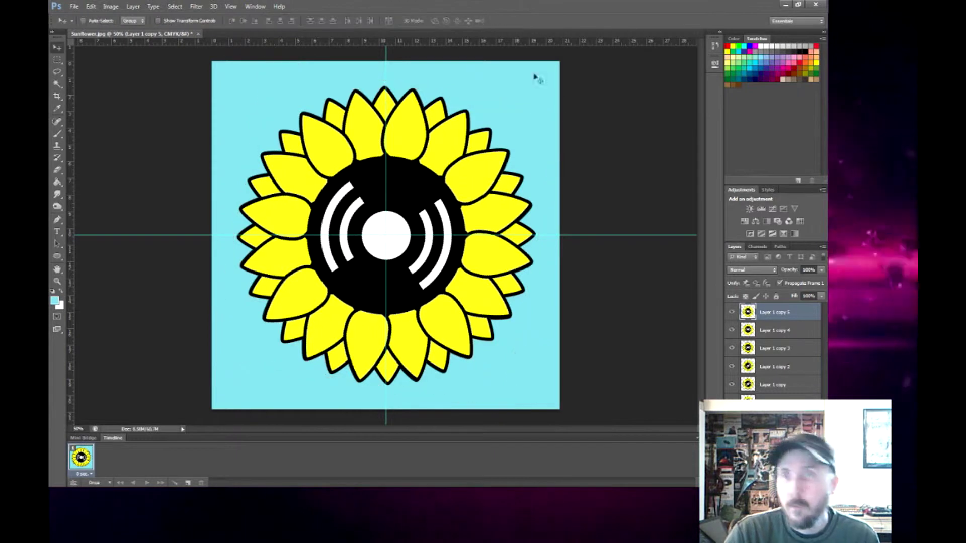
Step: Duplicate Layer 1 copy 5 as Layer 1 copy 6 and rotate the duplicate clockwise by about 11 degrees
key(ctrl+j)
right_click(777, 312)
click(680, 160)
key(Return)
key(ctrl+t)
drag(563, 60, 579, 106)
key(Return)
Step: Duplicate Layer 1 copy 6 as Layer 1 copy 7 and rotate the duplicate clockwise by about 11.3 degrees
right_click(777, 312)
click(643, 162)
key(Return)
key(ctrl+t)
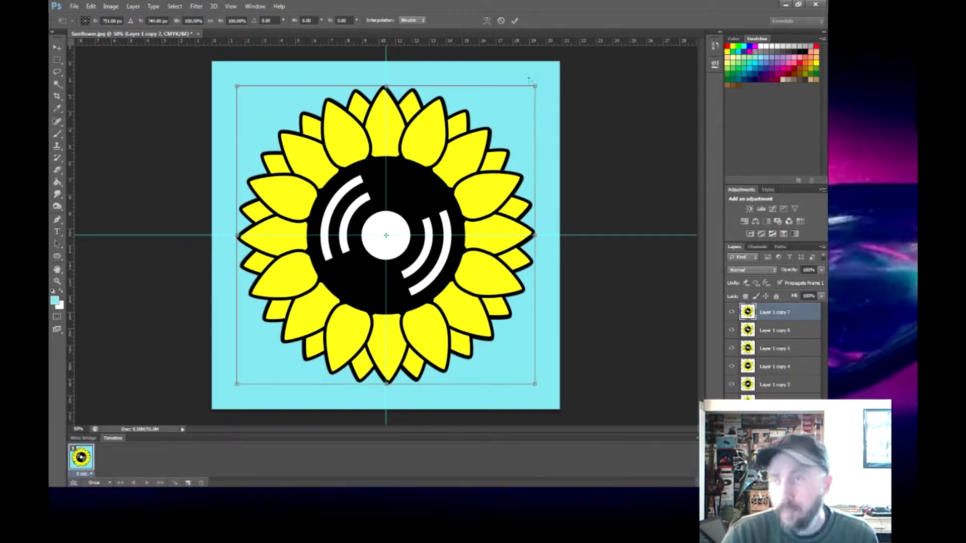
drag(539, 80, 606, 101)
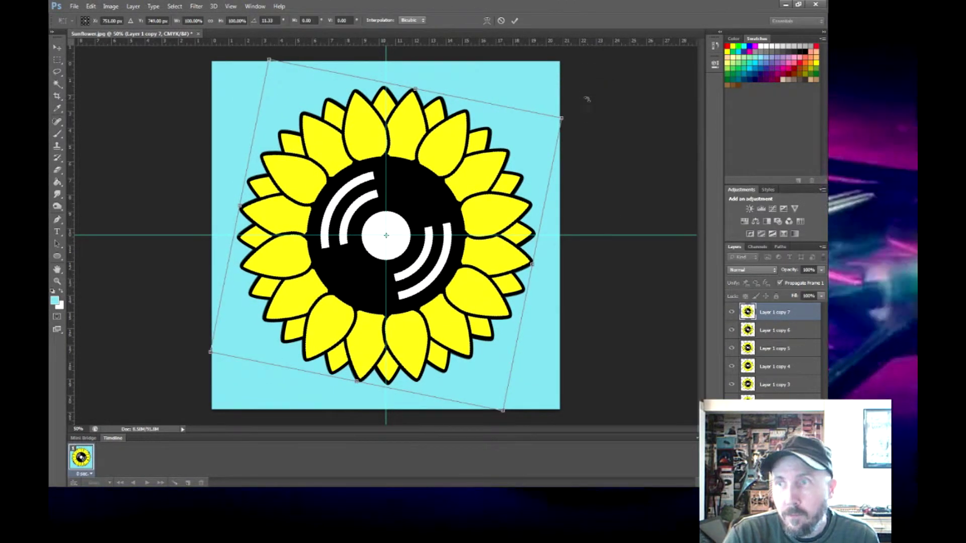
key(Return)
Step: Duplicate Layer 1 copy 7 as Layer 1 copy 8 and rotate the new sunflower about 11 degrees clockwise
right_click(765, 313)
click(665, 161)
key(Return)
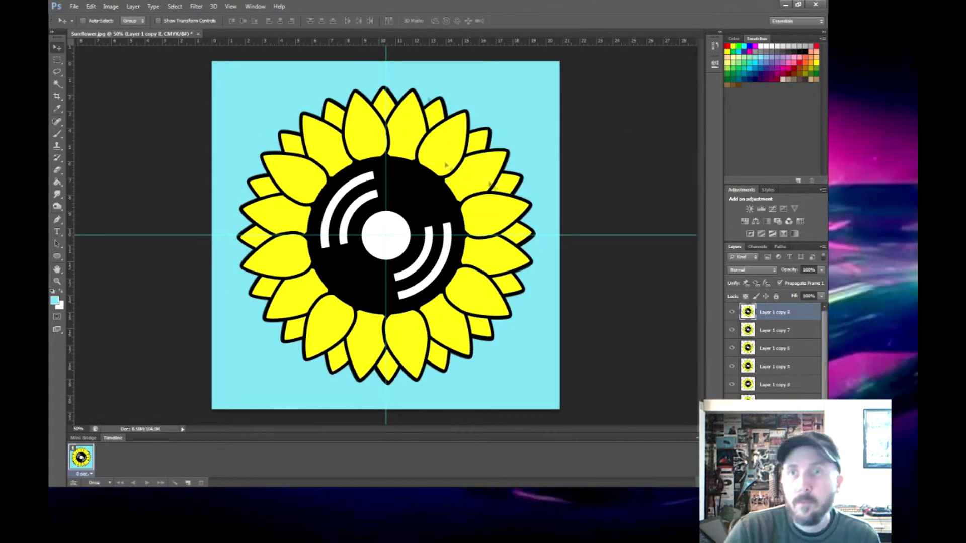
key(ctrl+t)
drag(549, 83, 563, 112)
click(515, 21)
Step: Duplicate Layer 1 copy 8 as Layer 1 copy 9 and rotate the new sunflower about 11 degrees clockwise
right_click(765, 313)
click(665, 162)
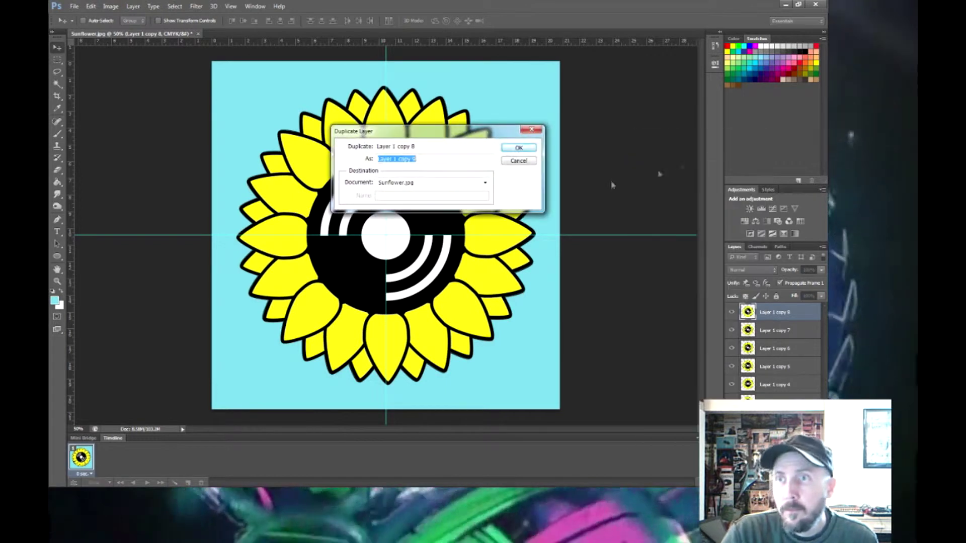
key(Return)
key(ctrl+t)
drag(537, 74, 573, 103)
click(514, 20)
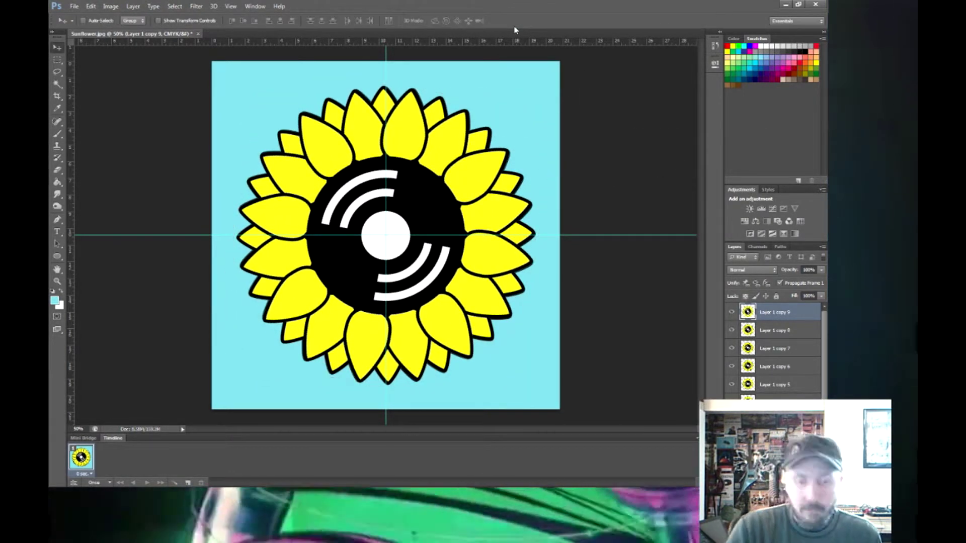
Step: Duplicate Layer 1 copy 9 as Layer 1 copy 10 and rotate the new sunflower about 11 degrees clockwise
right_click(764, 312)
click(703, 162)
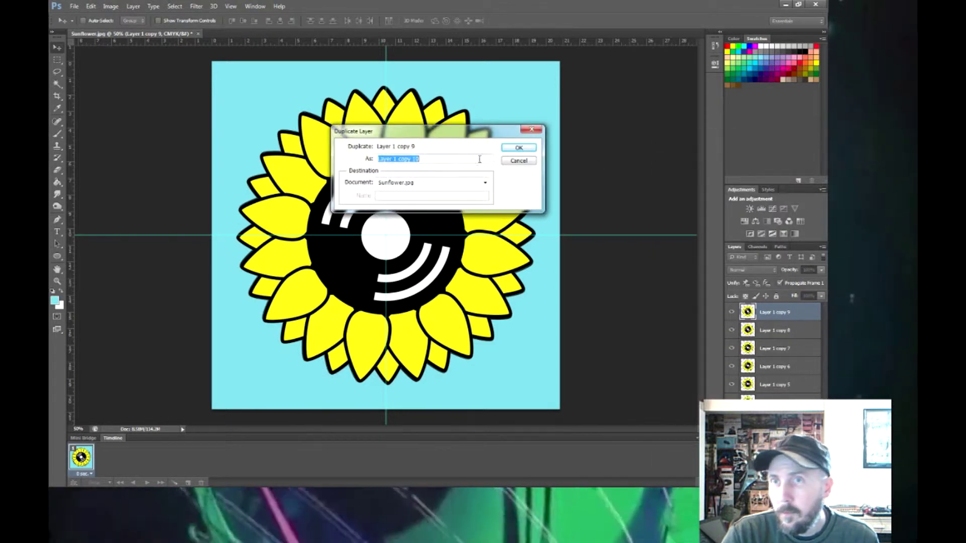
click(515, 148)
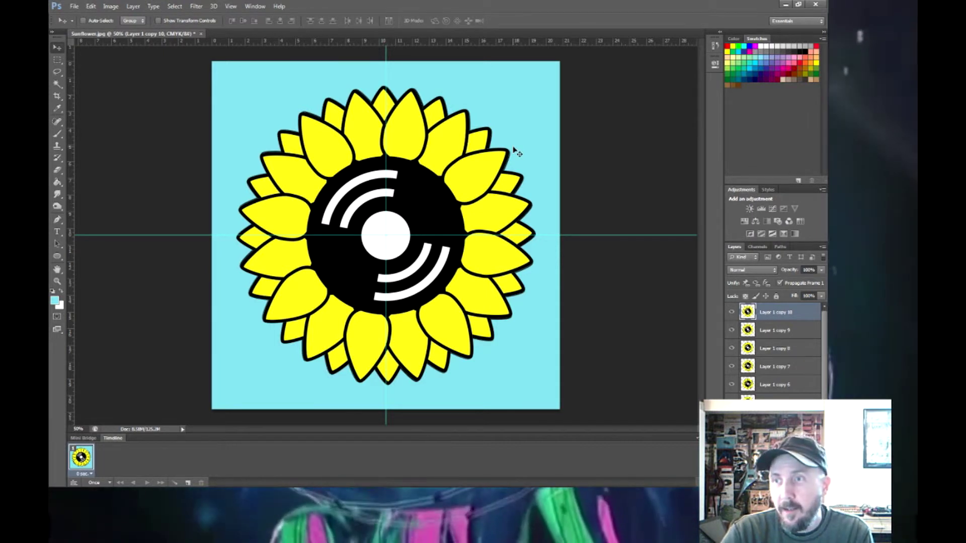
key(ctrl+t)
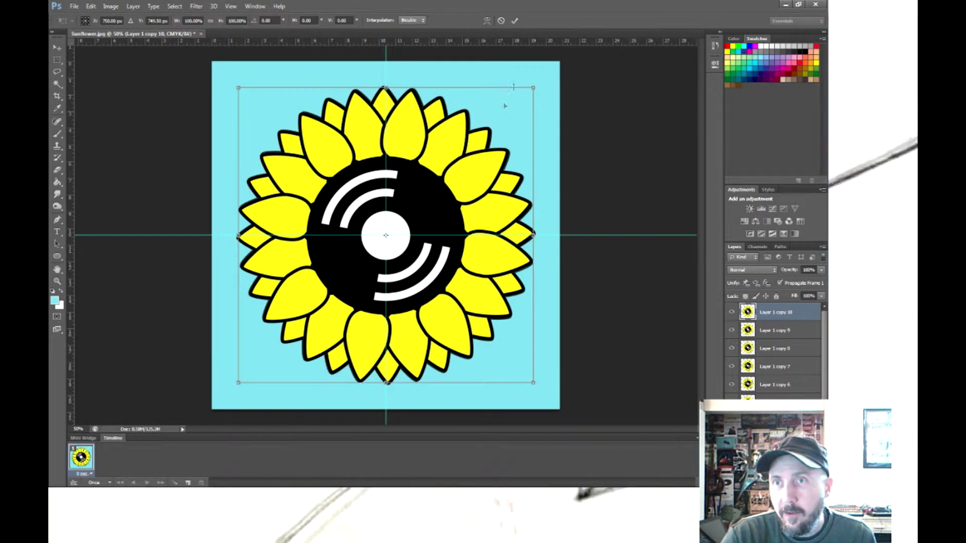
drag(536, 81, 566, 108)
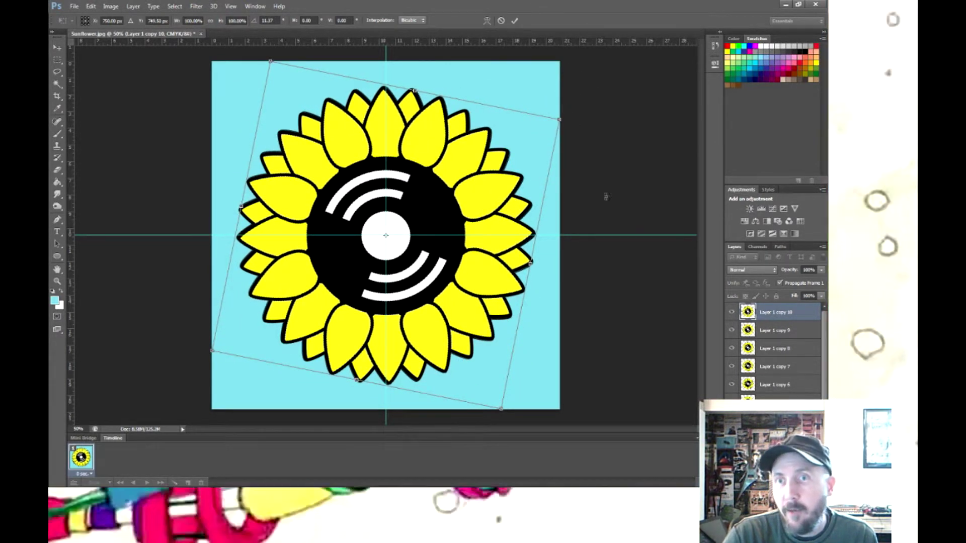
click(514, 21)
Step: Duplicate Layer 1 copy 10 as Layer 1 copy 11 and rotate the new sunflower about 11 degrees clockwise
right_click(766, 312)
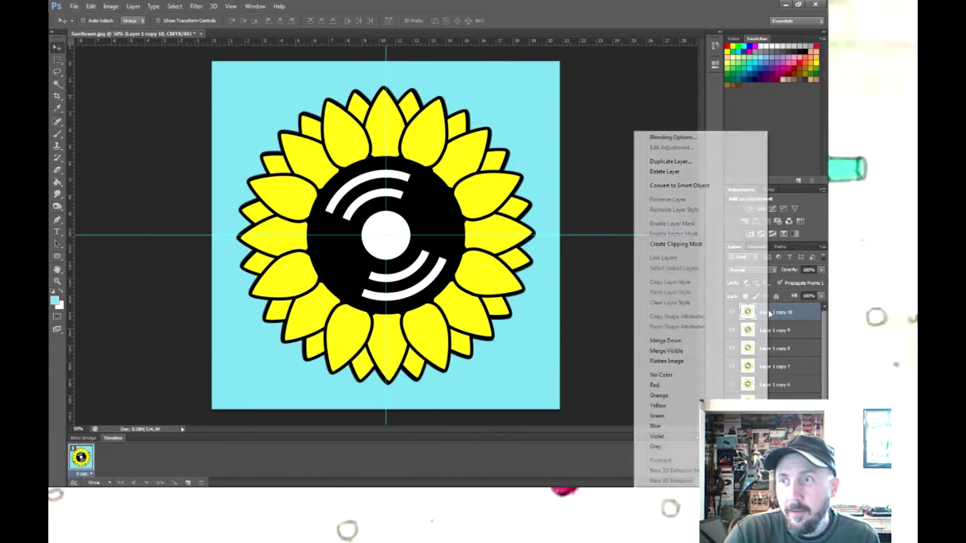
click(668, 161)
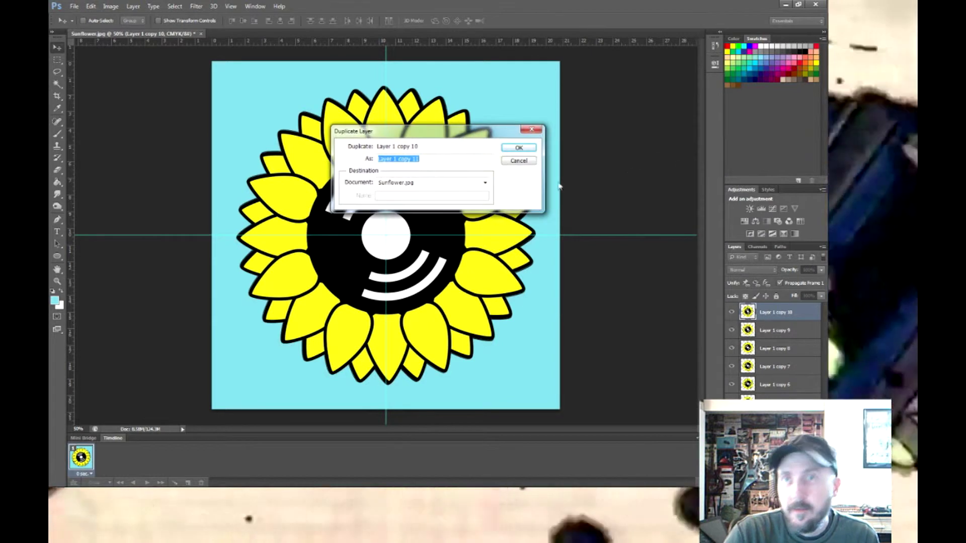
click(533, 148)
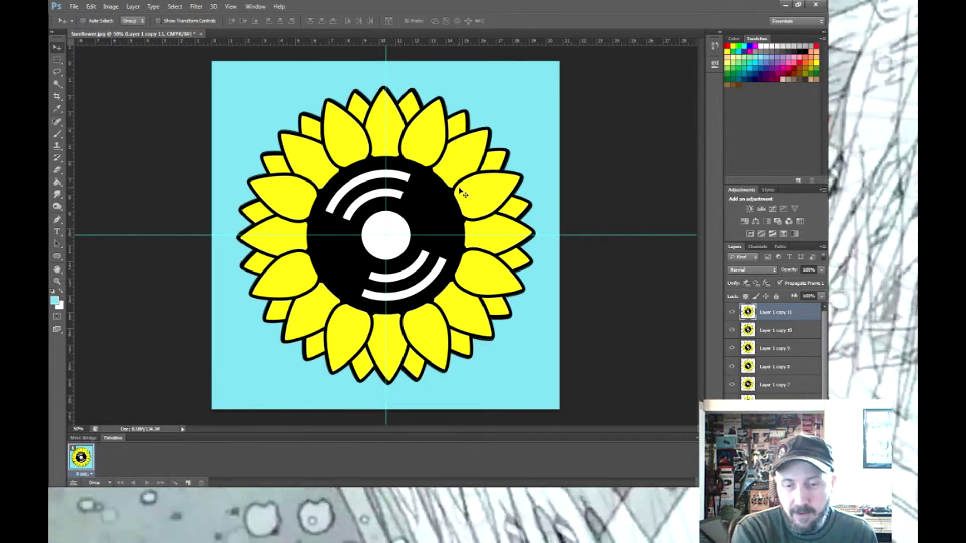
key(ctrl+t)
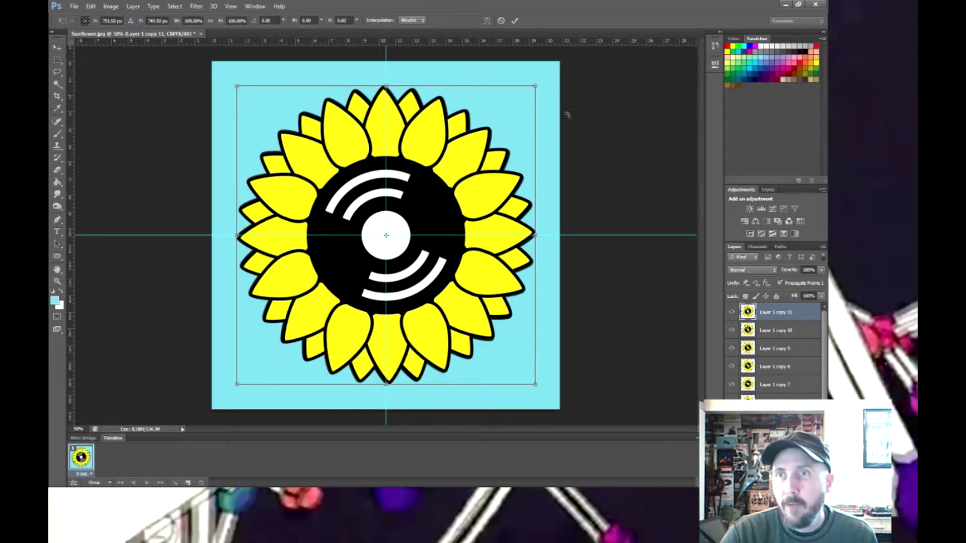
drag(541, 80, 574, 106)
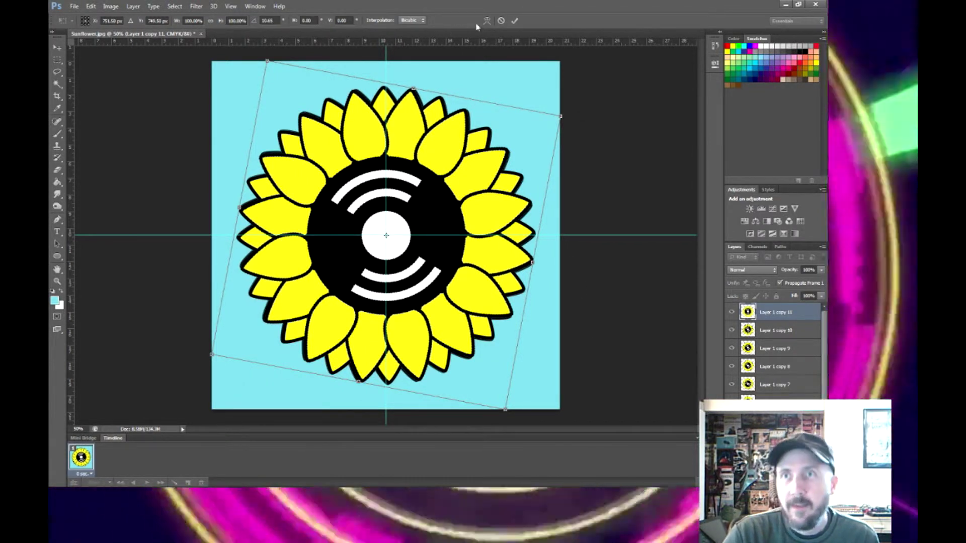
click(514, 22)
Step: Duplicate Layer 1 copy 11 as Layer 1 copy 12 and rotate it clockwise so its petals sit between those beneath
right_click(785, 313)
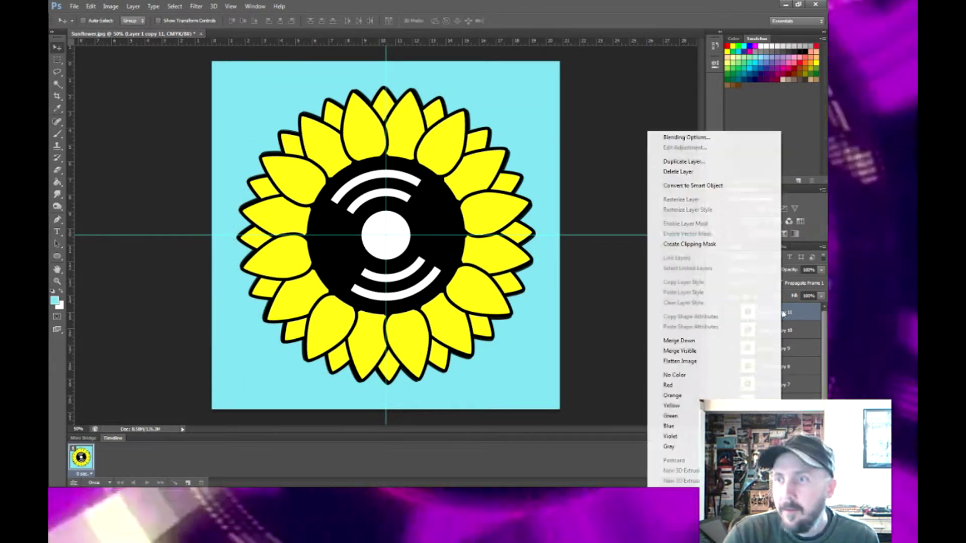
click(699, 160)
click(517, 150)
key(ctrl+t)
drag(538, 81, 578, 106)
click(514, 21)
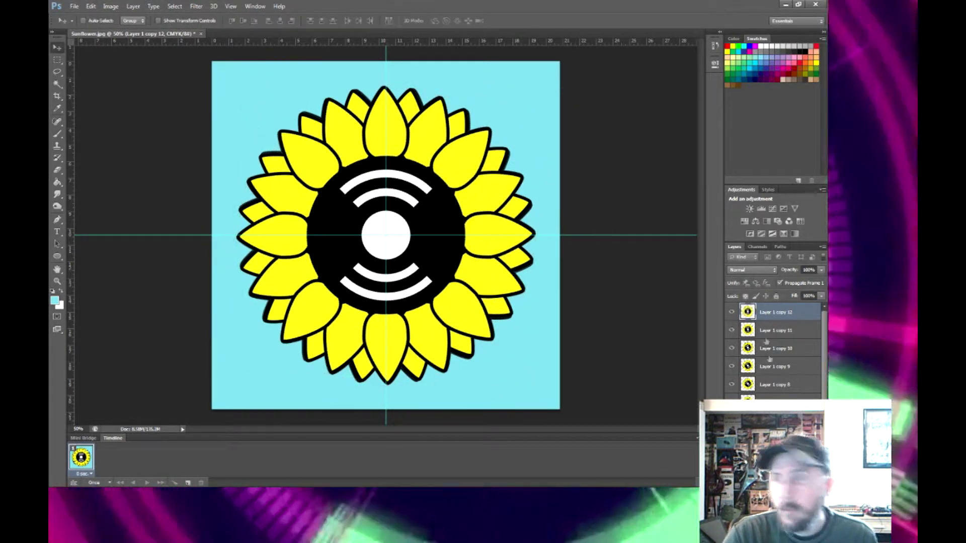
Step: Duplicate Layer 1 copy 12 as Layer 1 copy 13 and rotate it clockwise by another half-petal step
right_click(785, 313)
click(699, 160)
click(519, 148)
key(ctrl+t)
drag(568, 74, 576, 99)
click(514, 21)
Step: Duplicate Layer 1 copy 13 as Layer 1 copy 14 and rotate it clockwise by another half-petal step
right_click(785, 312)
click(687, 162)
click(517, 147)
key(ctrl+t)
drag(566, 75, 565, 96)
click(514, 20)
Step: Duplicate Layer 1 copy 14 as Layer 1 copy 15 and rotate it clockwise by another half-petal step
right_click(784, 312)
click(693, 162)
click(518, 147)
key(ctrl+t)
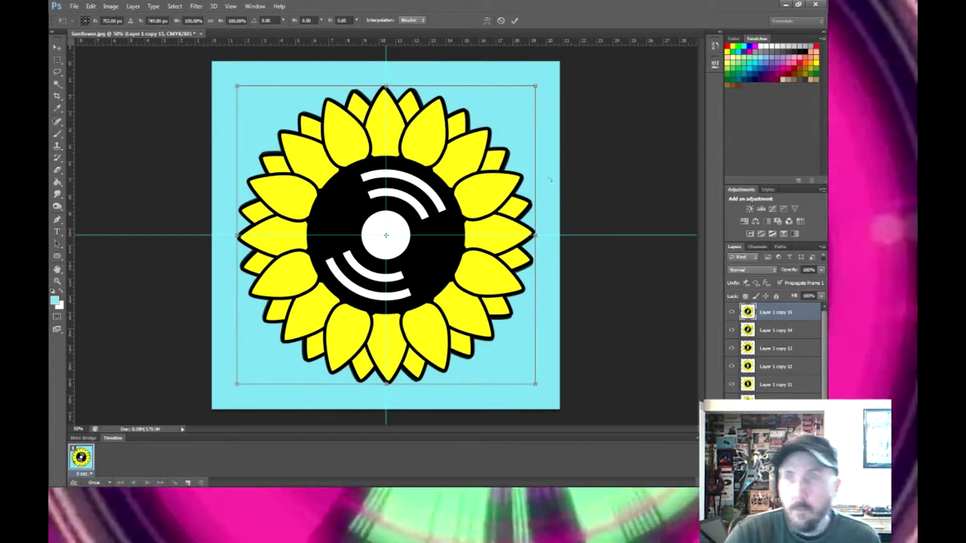
drag(537, 79, 599, 86)
key(Return)
Step: Duplicate Layer 1 copy 15 as Layer 1 copy 16 within the Sunflower.jpg document
right_click(773, 314)
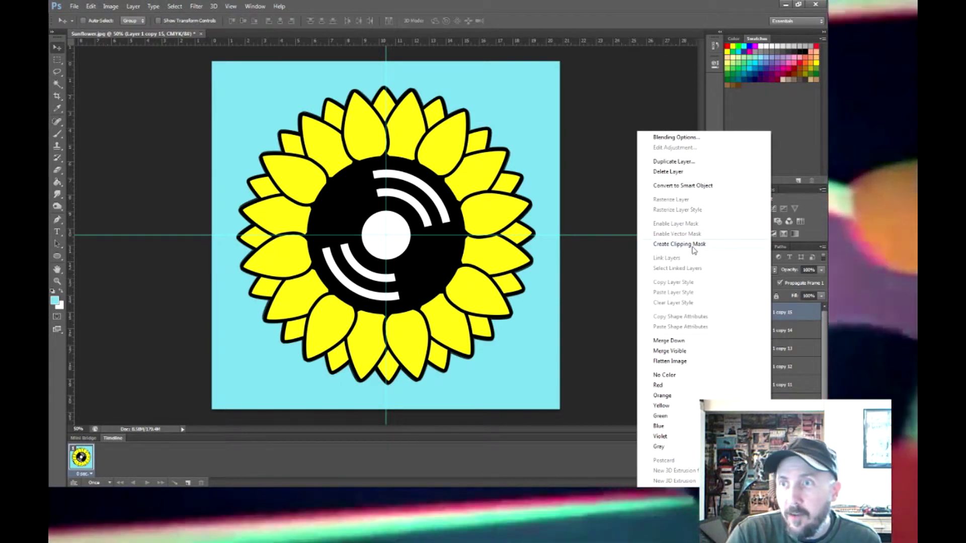
click(674, 161)
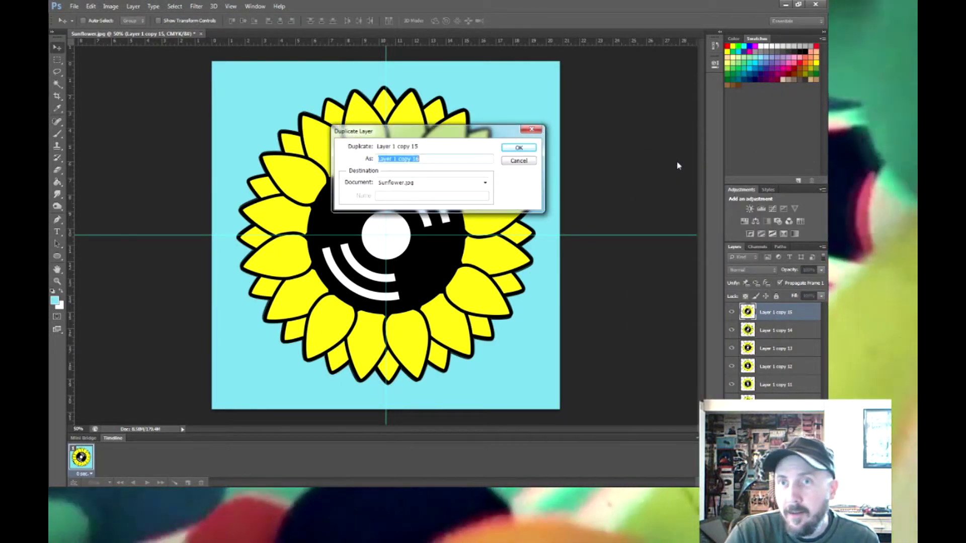
click(519, 148)
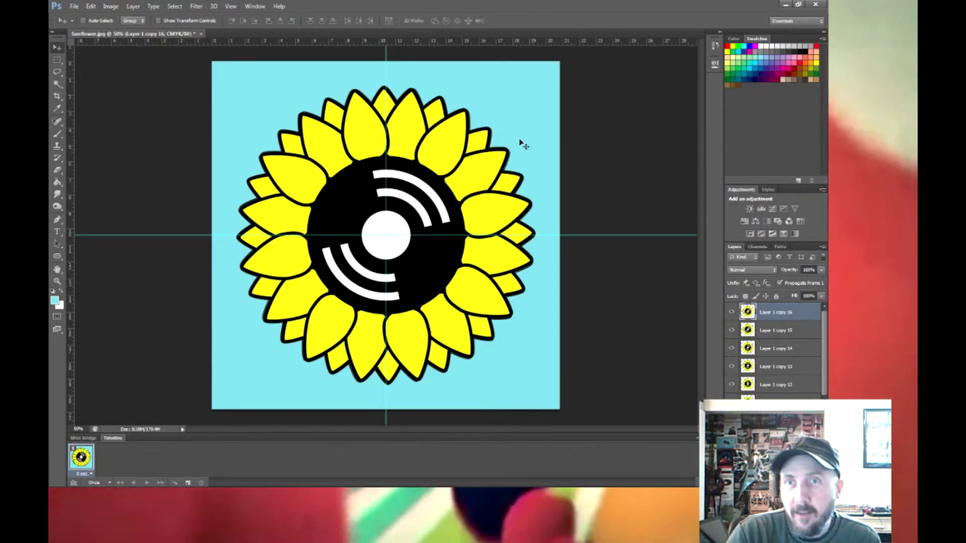
Step: Rotate Layer 1 copy 16 clockwise by about 11 degrees around the guide-marked centre
key(ctrl+t)
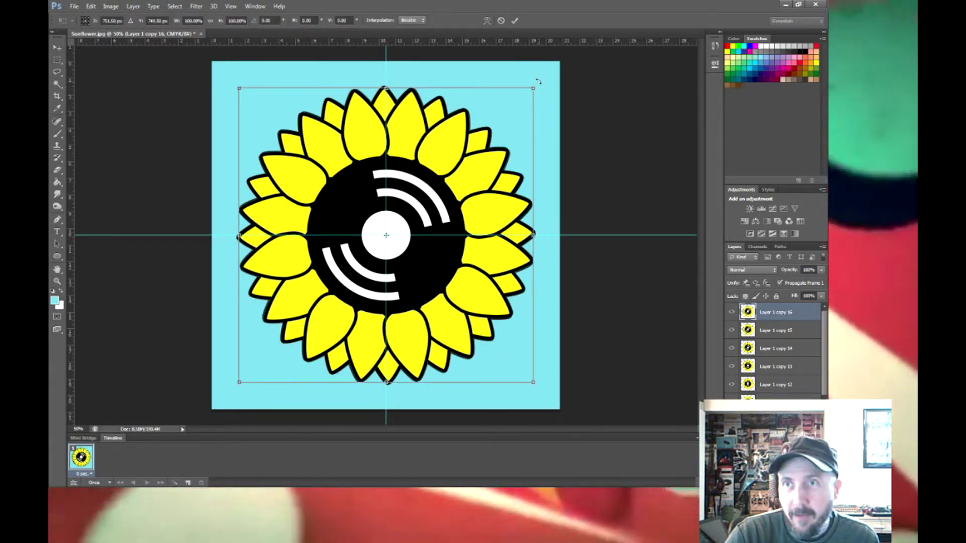
drag(540, 82, 575, 108)
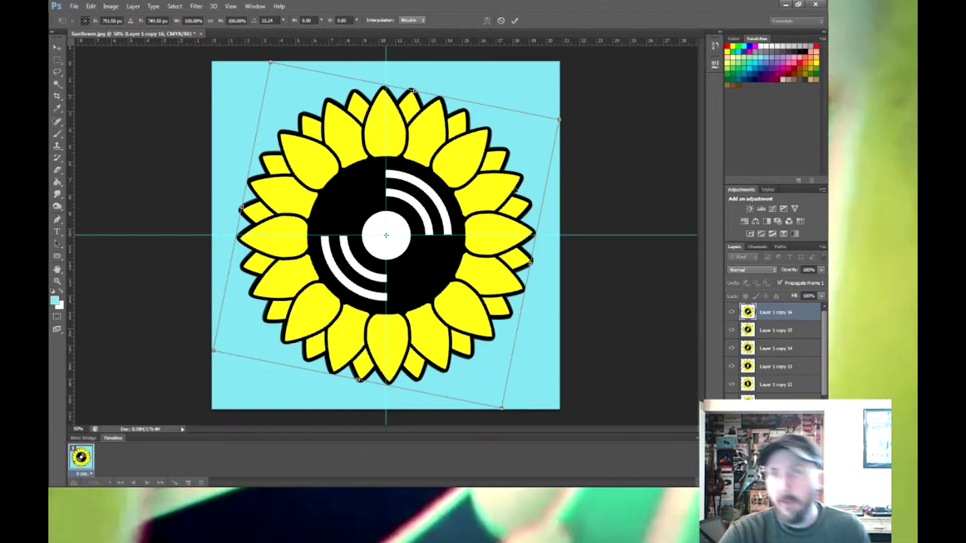
click(515, 20)
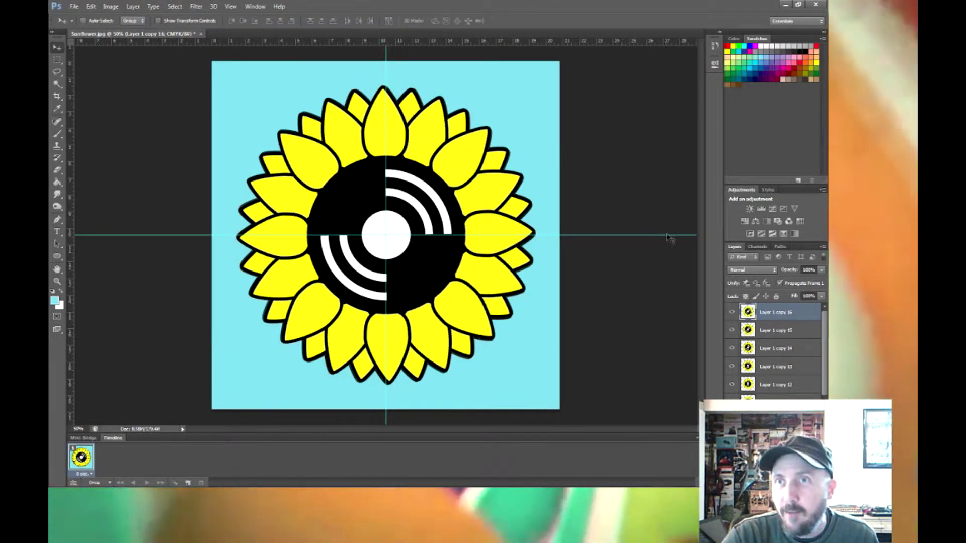
Step: Hide all the duplicated layers from Layer 1 copy 16 down, leaving the original Layer 1 and the background visible in frame 1
click(731, 314)
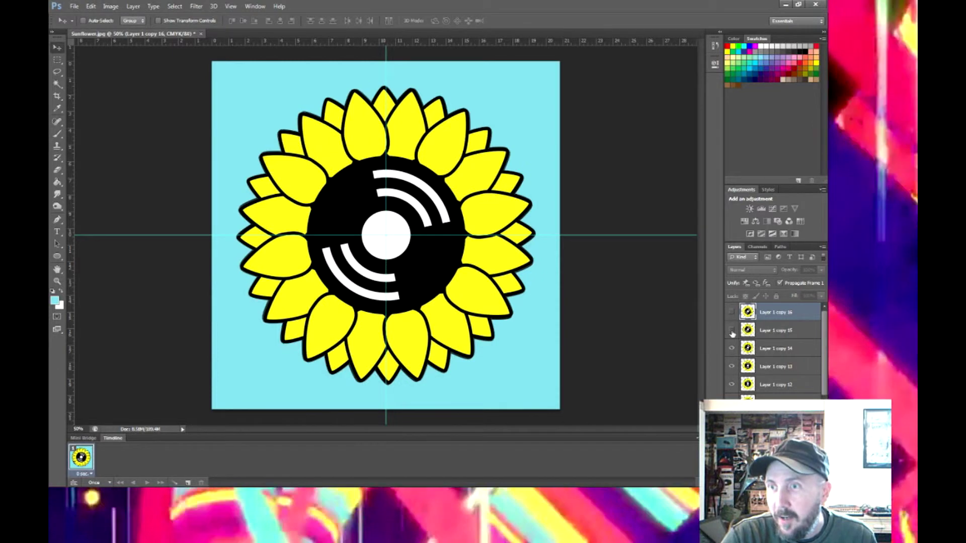
click(732, 330)
click(732, 349)
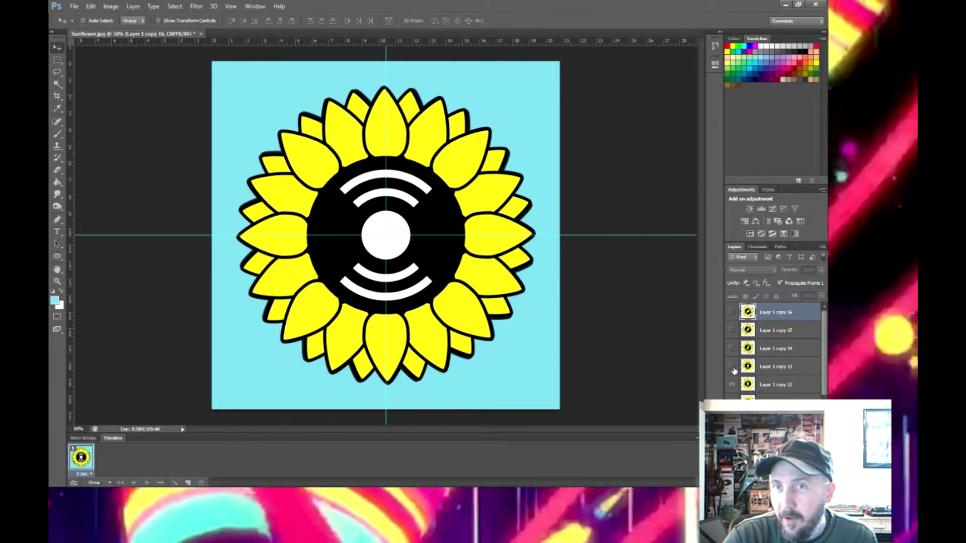
click(731, 384)
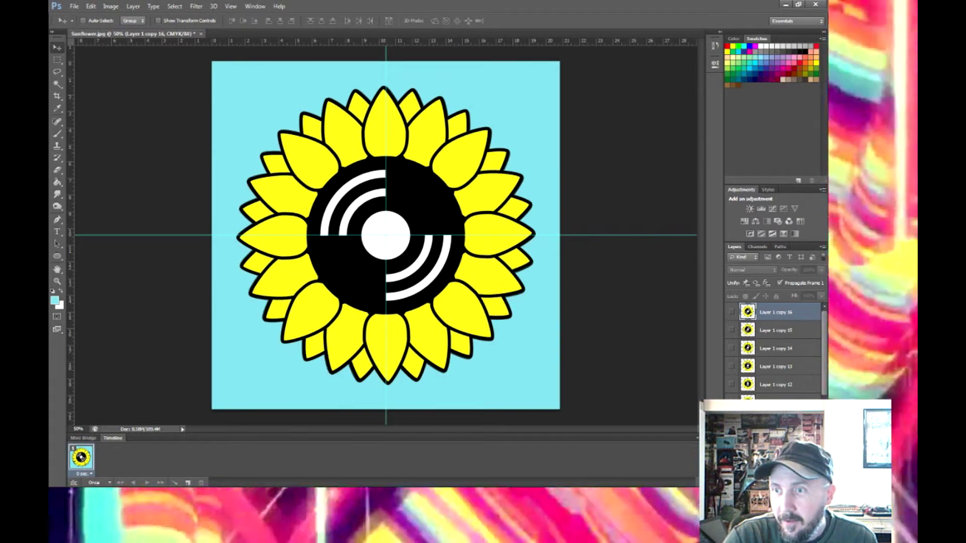
scroll(824, 376, down, 5)
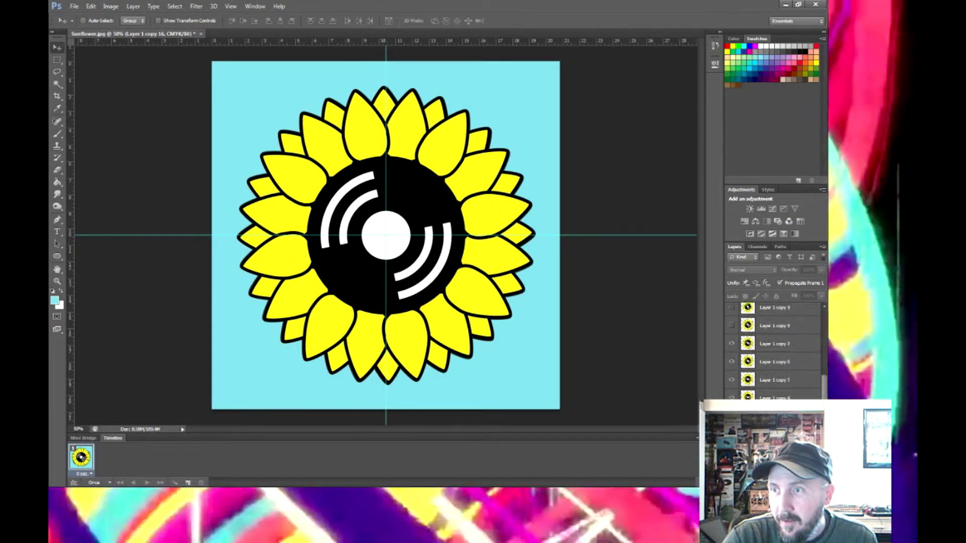
click(732, 325)
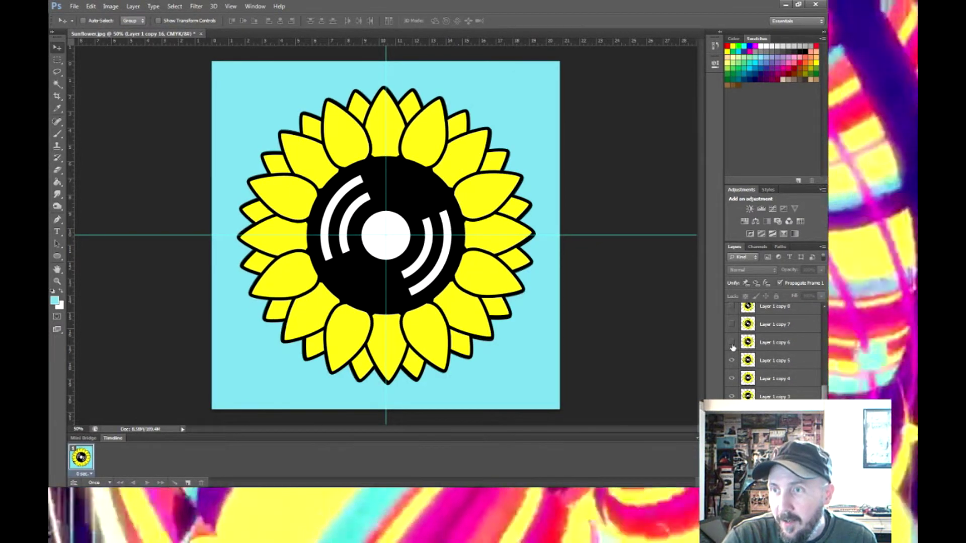
click(732, 342)
click(732, 361)
click(732, 379)
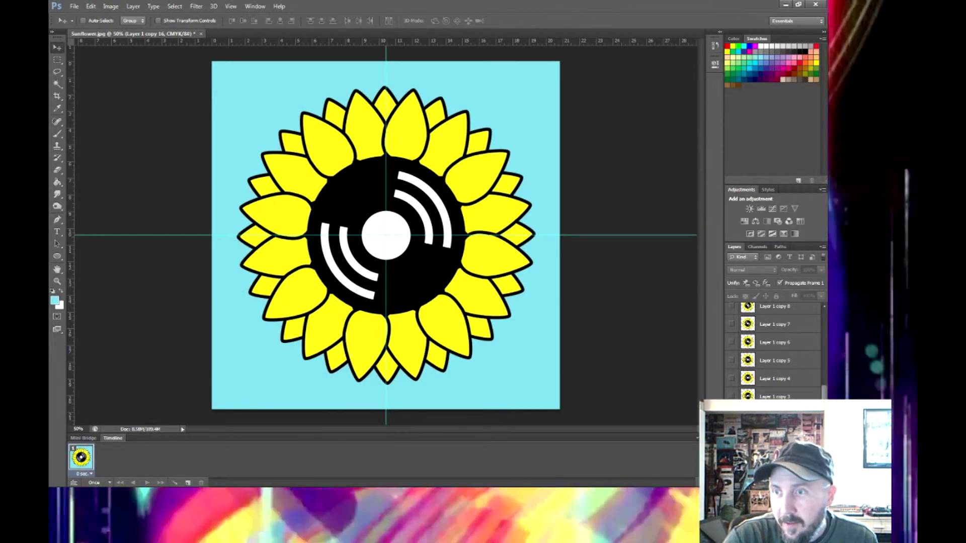
click(732, 397)
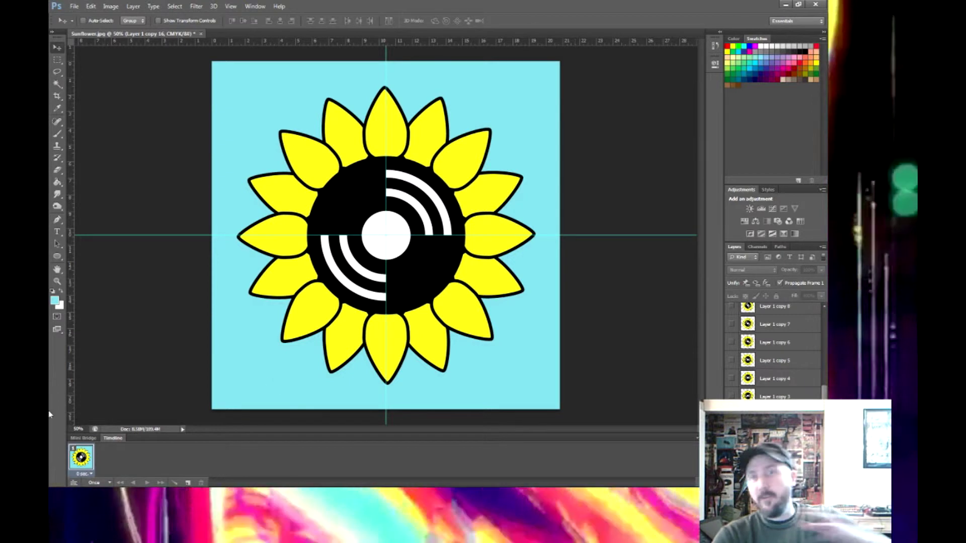
Step: Add animation frames 2 and 3, showing only Layer 1 copy in frame 2 and only Layer 1 copy 2 in frame 3 over the background
click(187, 483)
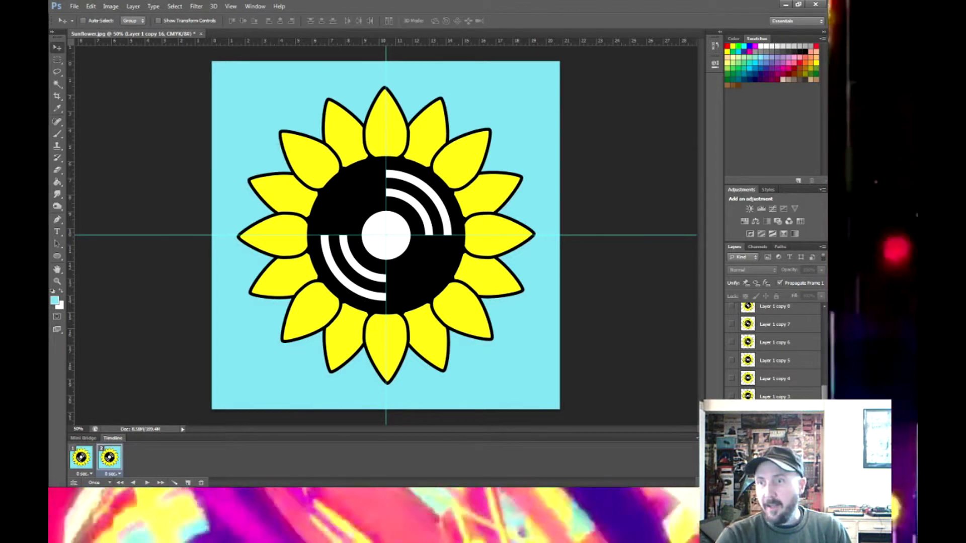
click(731, 452)
click(731, 433)
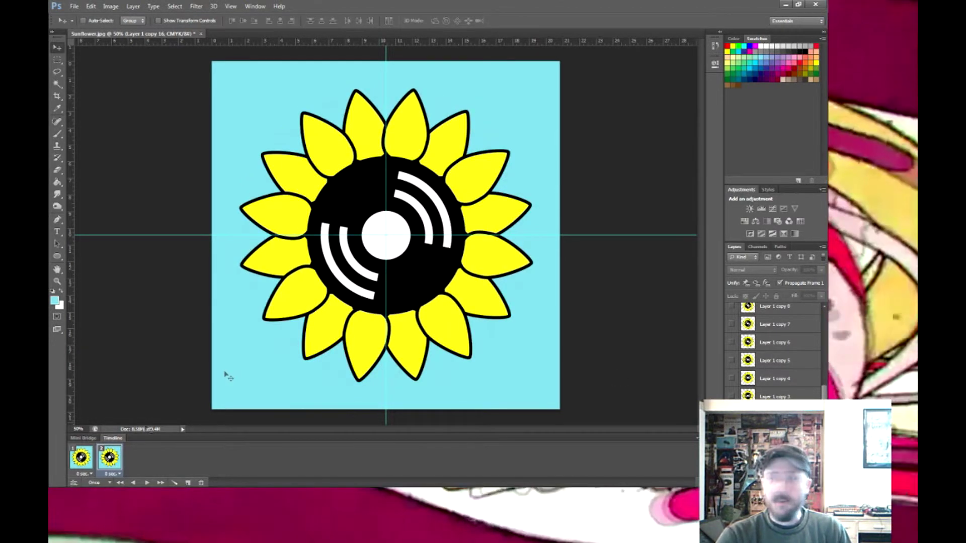
click(189, 483)
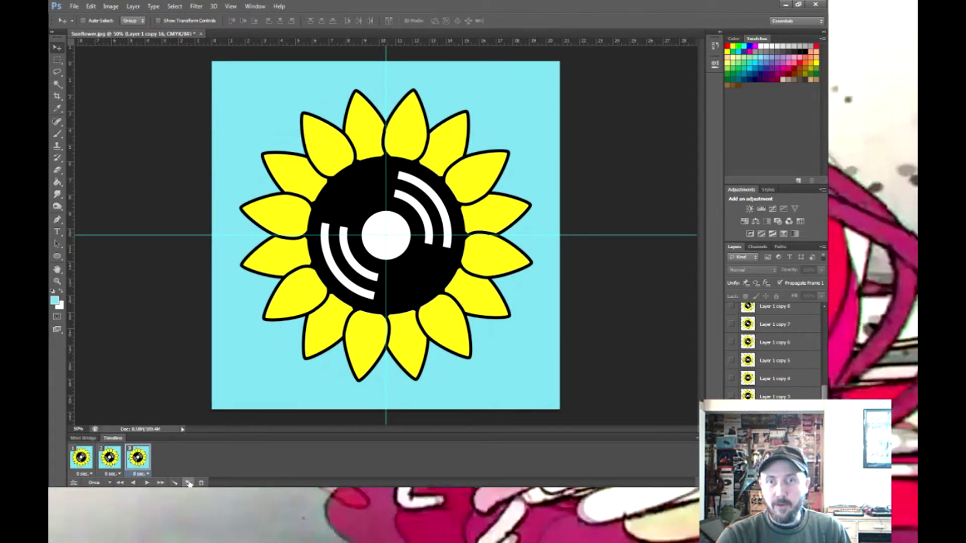
click(732, 433)
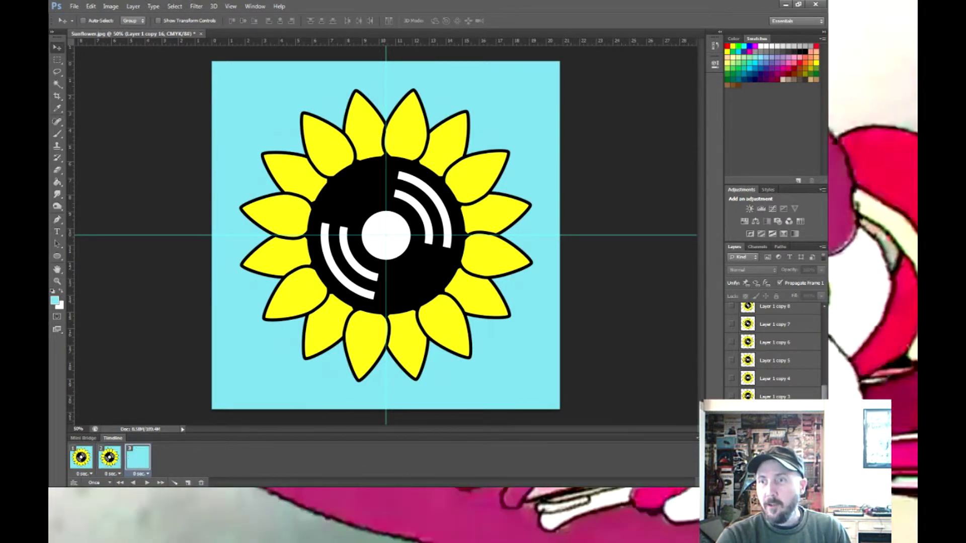
click(731, 415)
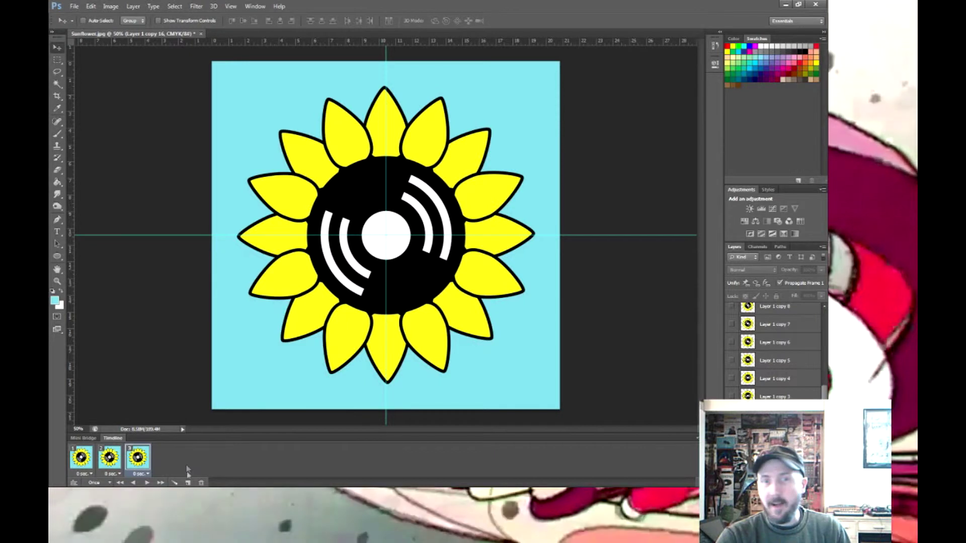
Step: Add frames 4 and 5, swapping the visible sunflower to Layer 1 copy 3 in frame 4 and Layer 1 copy 4 in frame 5
click(188, 482)
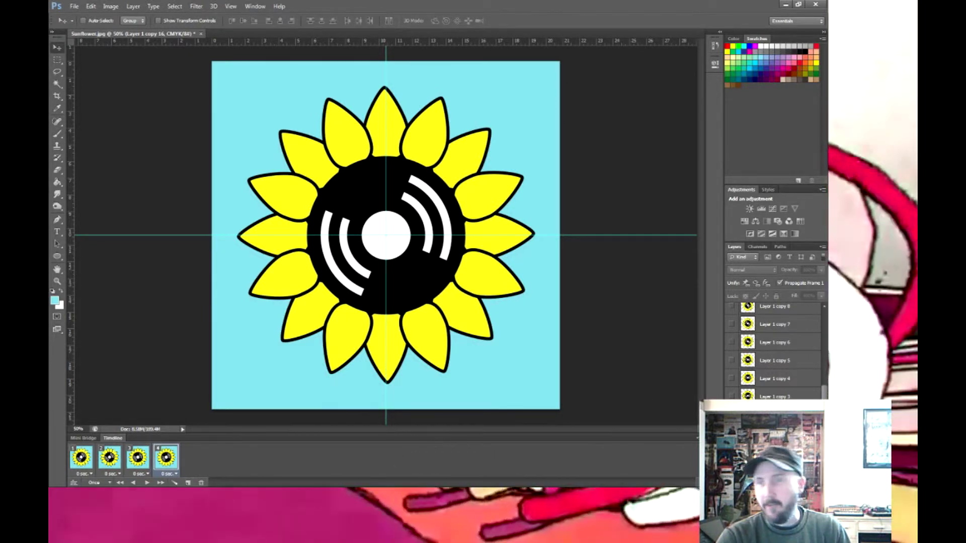
click(732, 415)
click(731, 397)
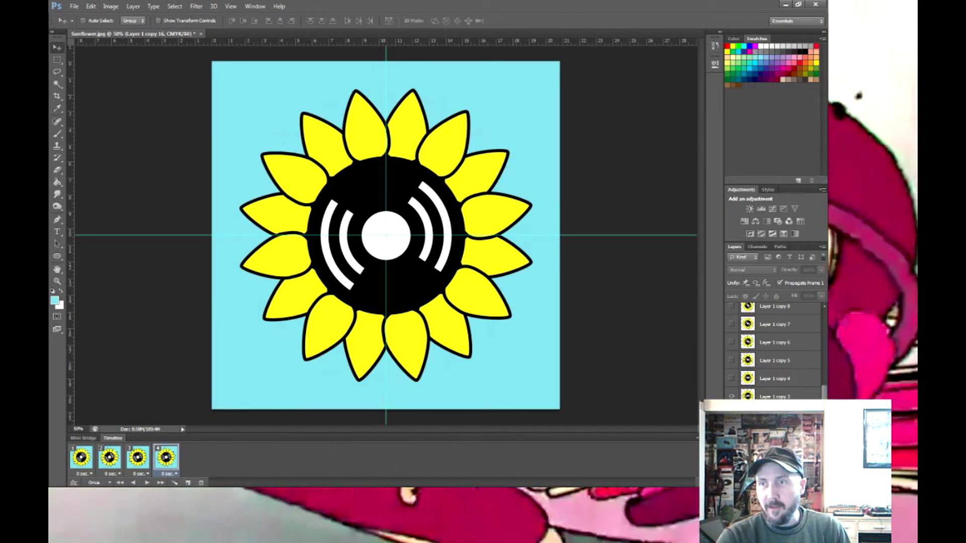
click(188, 483)
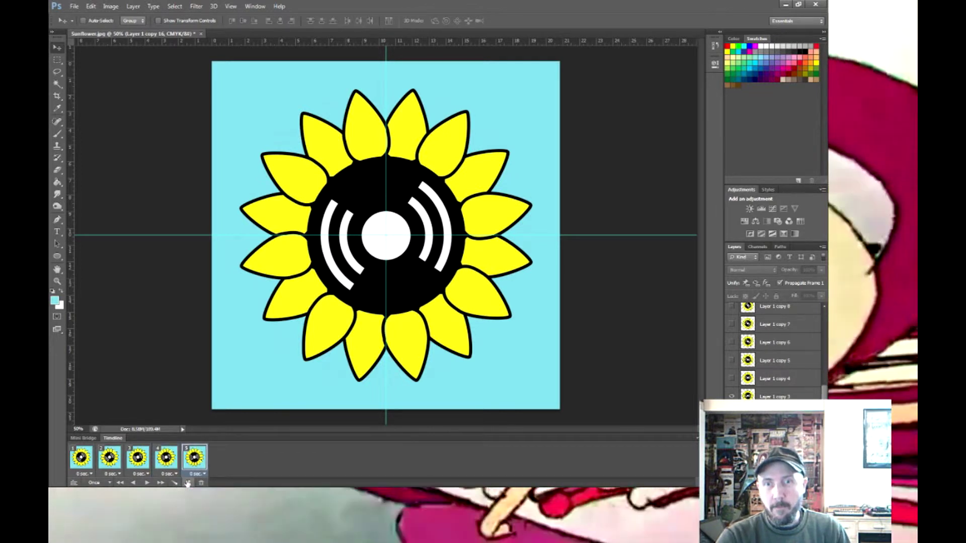
click(731, 395)
click(731, 378)
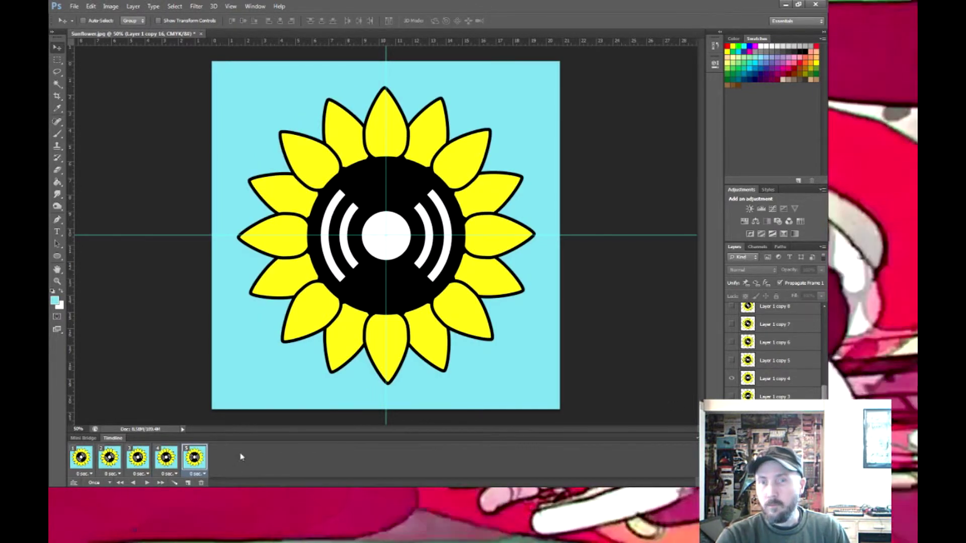
Step: Add frames 6 and 7, swapping the visible sunflower to Layer 1 copy 5 in frame 6 and Layer 1 copy 6 in frame 7
click(188, 482)
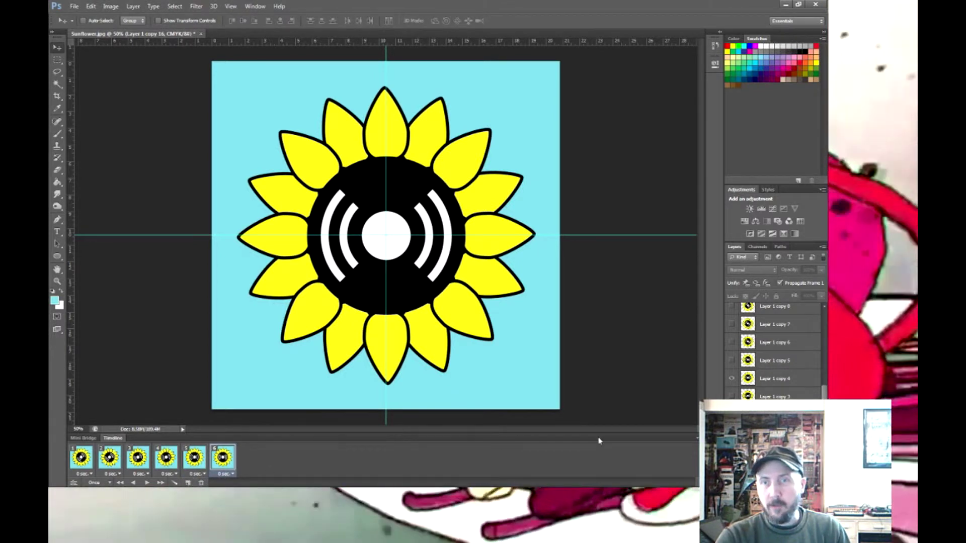
click(731, 377)
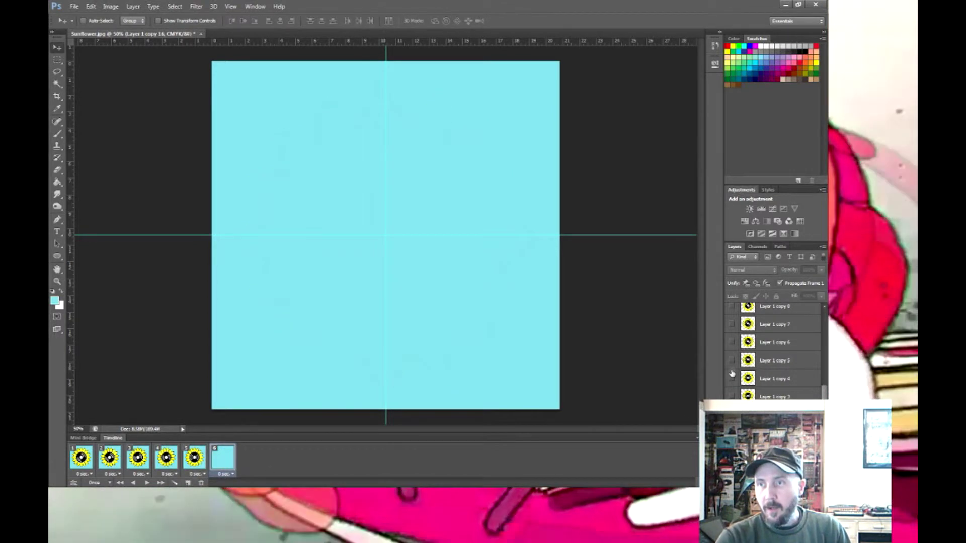
click(732, 361)
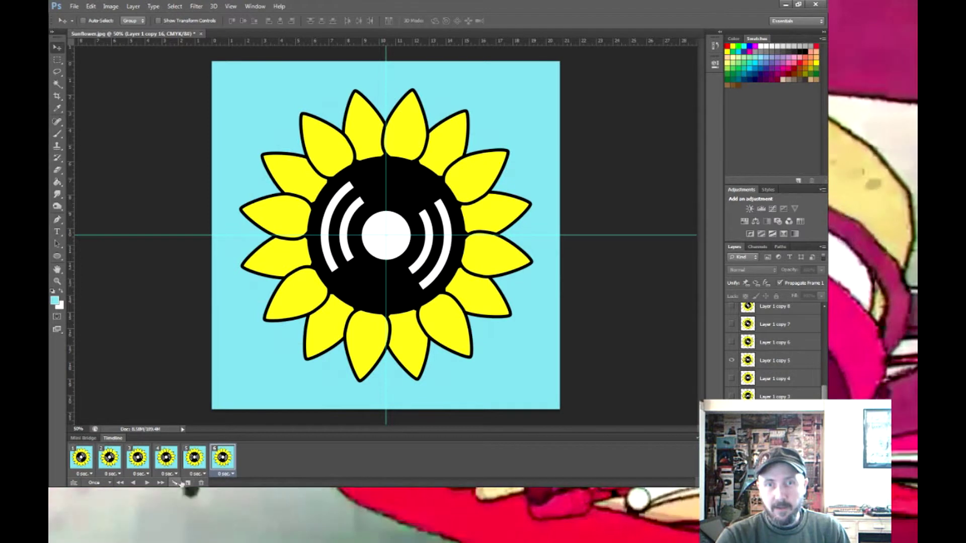
click(188, 483)
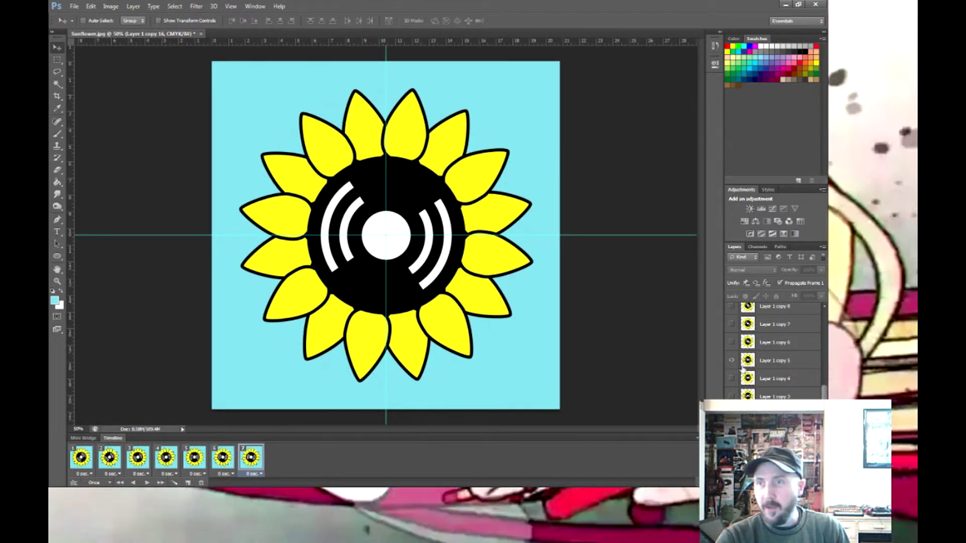
click(732, 361)
click(732, 342)
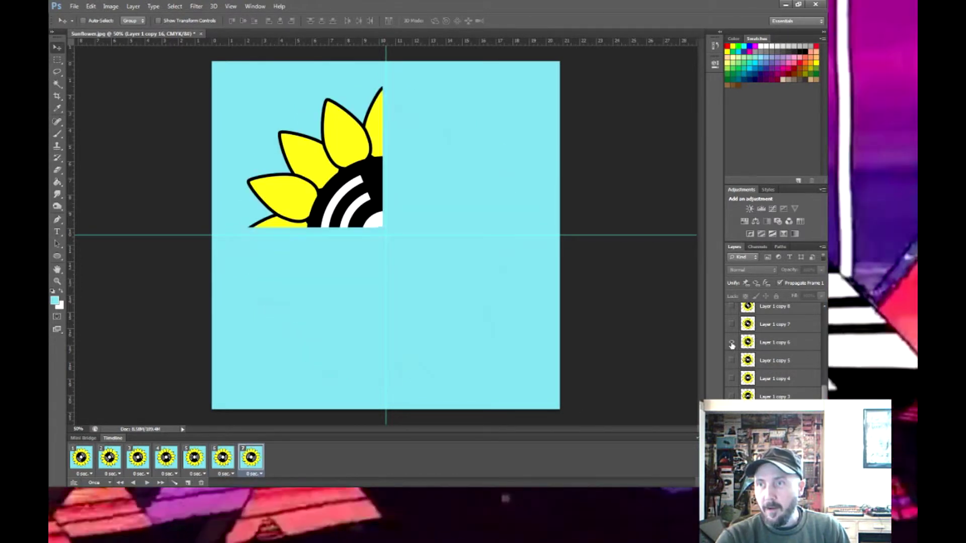
Step: Add frames 8 and 9, swapping the visible sunflower to Layer 1 copy 7 in frame 8 and Layer 1 copy 8 in frame 9
click(188, 483)
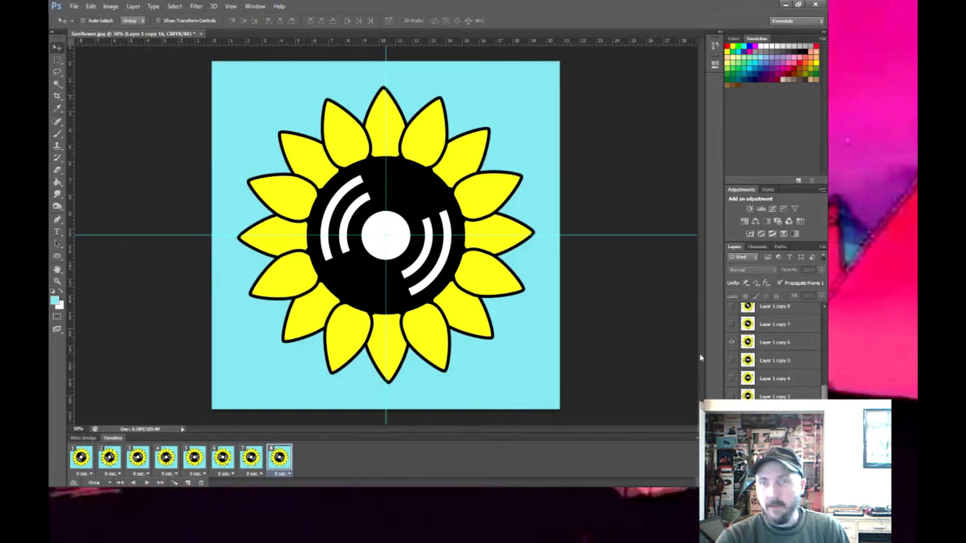
click(732, 342)
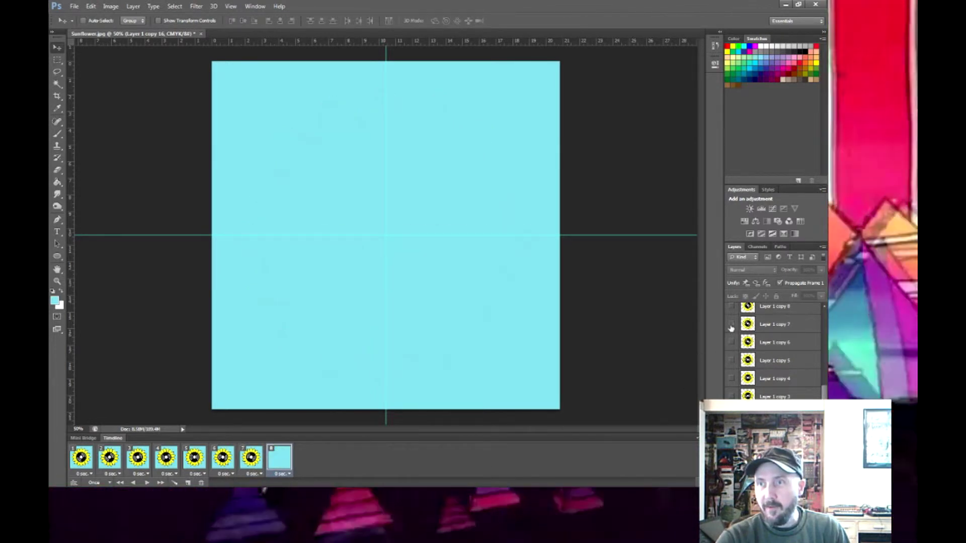
click(732, 324)
click(187, 483)
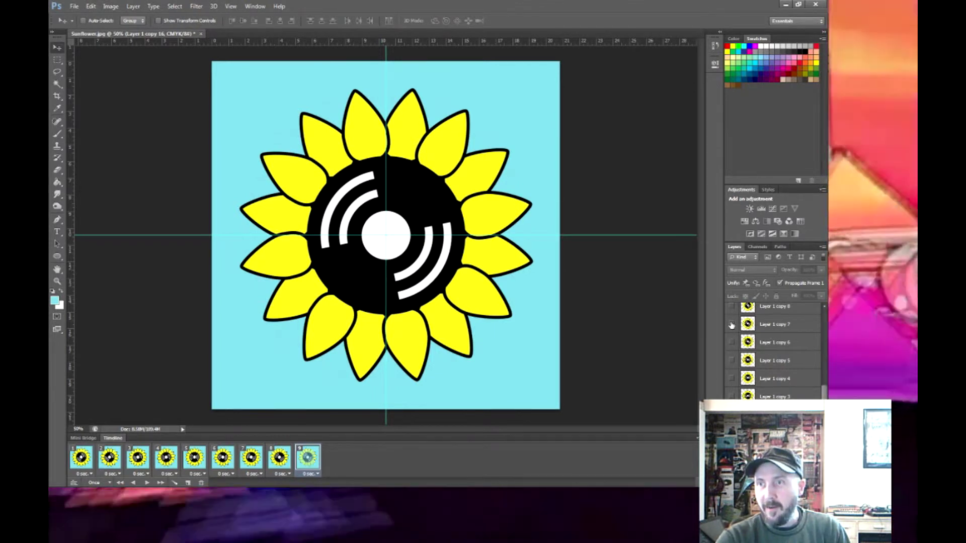
click(732, 325)
click(732, 307)
Step: Add frame 10, hiding Layer 1 copy 8 and showing Layer 1 copy 9 in its place
click(824, 308)
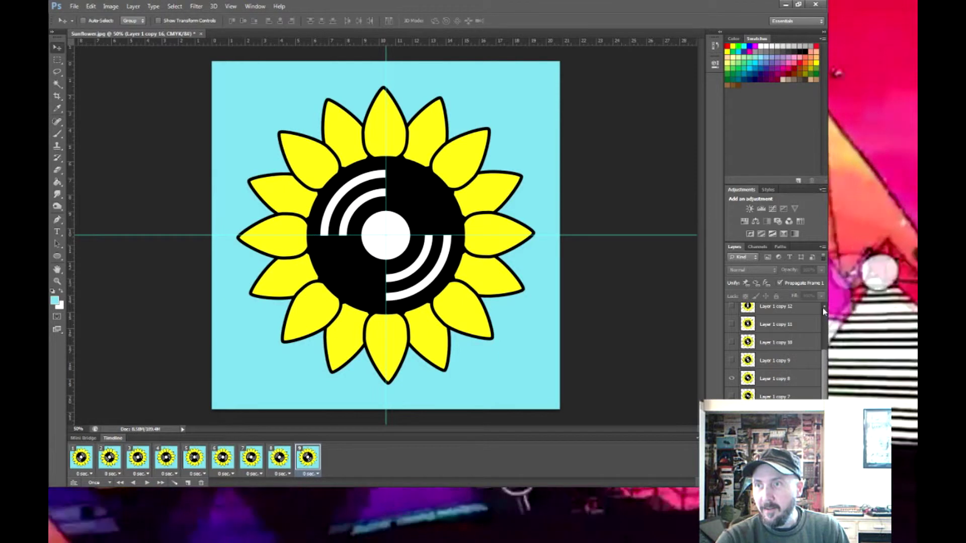
click(824, 308)
click(824, 308)
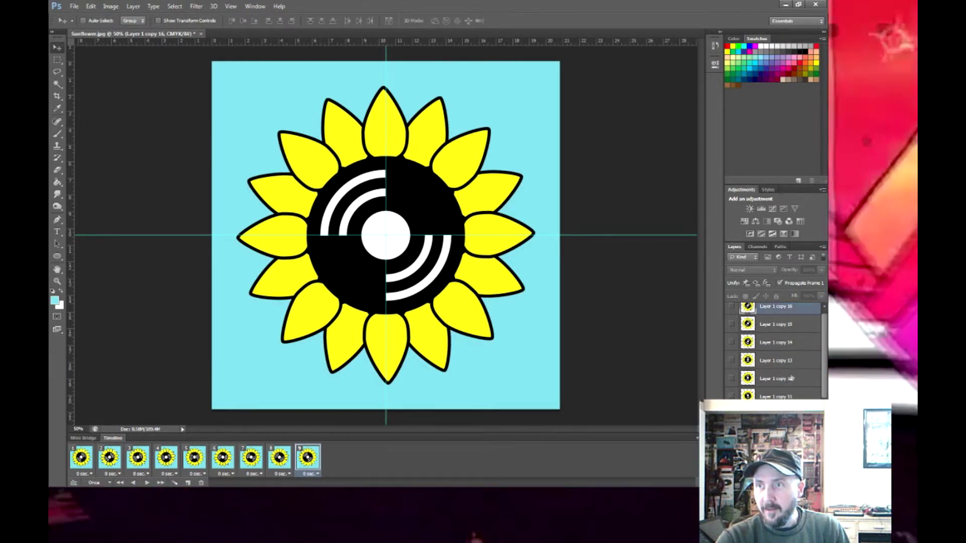
click(188, 484)
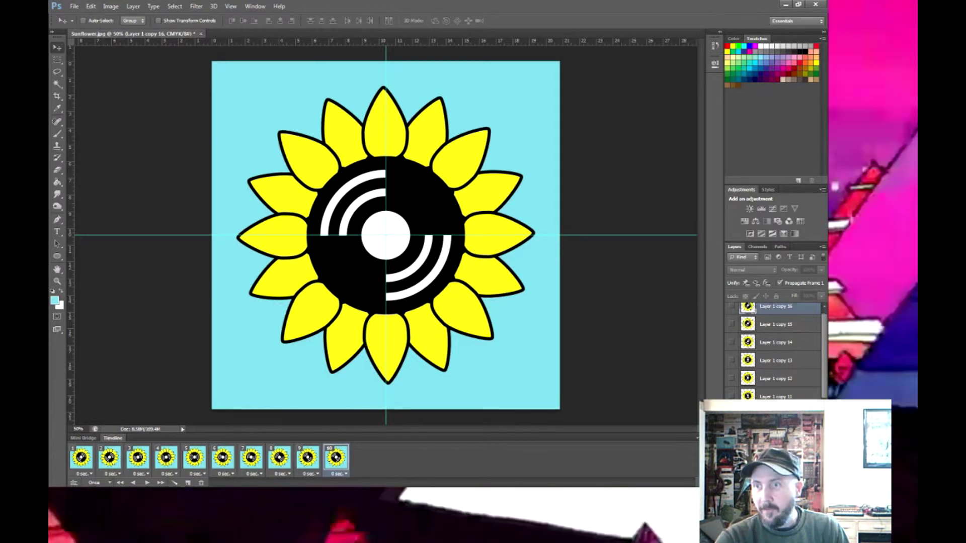
key(ctrl+comma)
key(ctrl+comma)
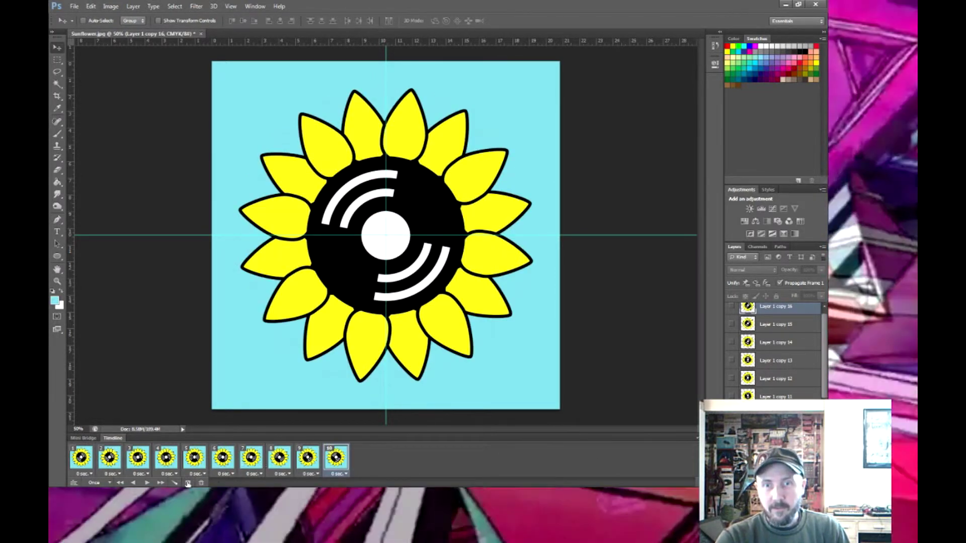
Step: Add frames 11 and 12, swapping the visible sunflower to Layer 1 copy 10 in frame 11 and Layer 1 copy 11 in frame 12
click(188, 483)
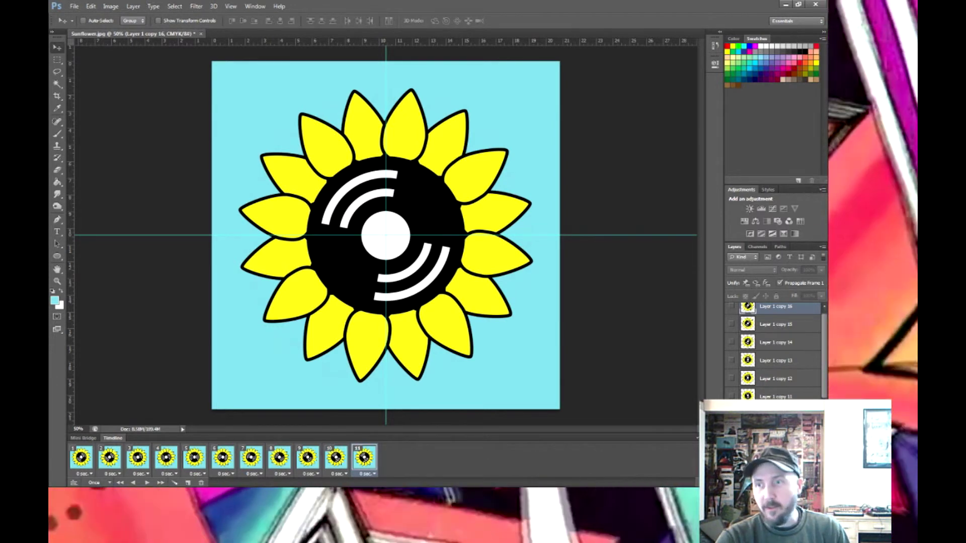
key(ctrl+shift+t)
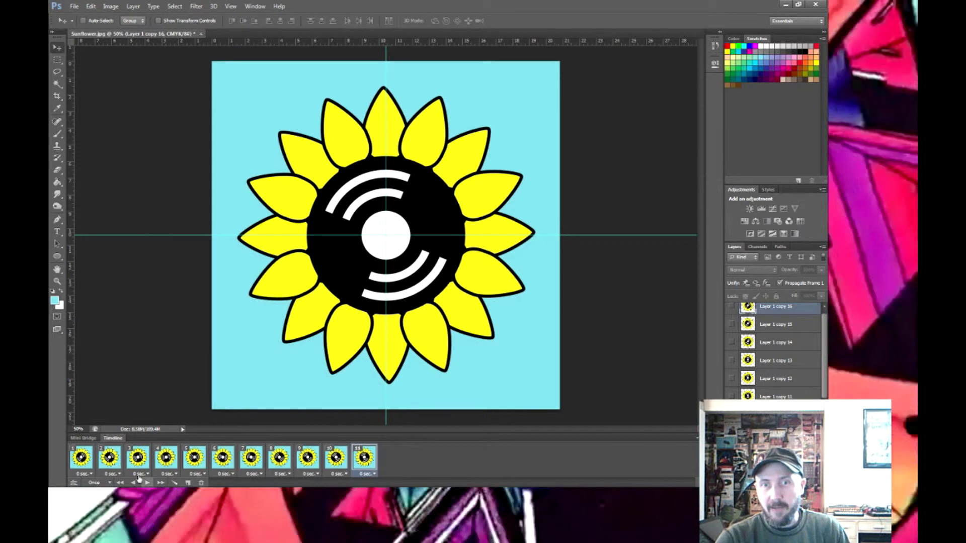
click(188, 484)
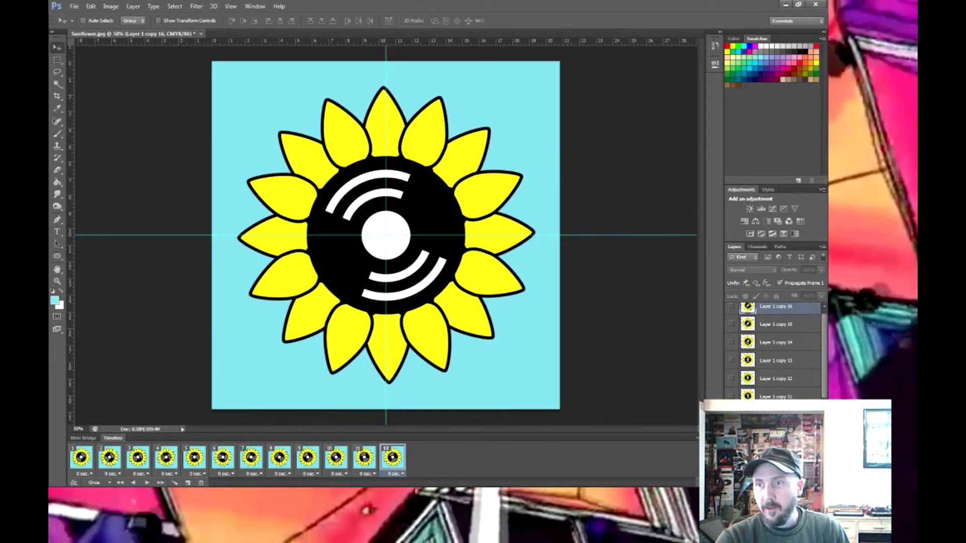
key(ctrl+shift+t)
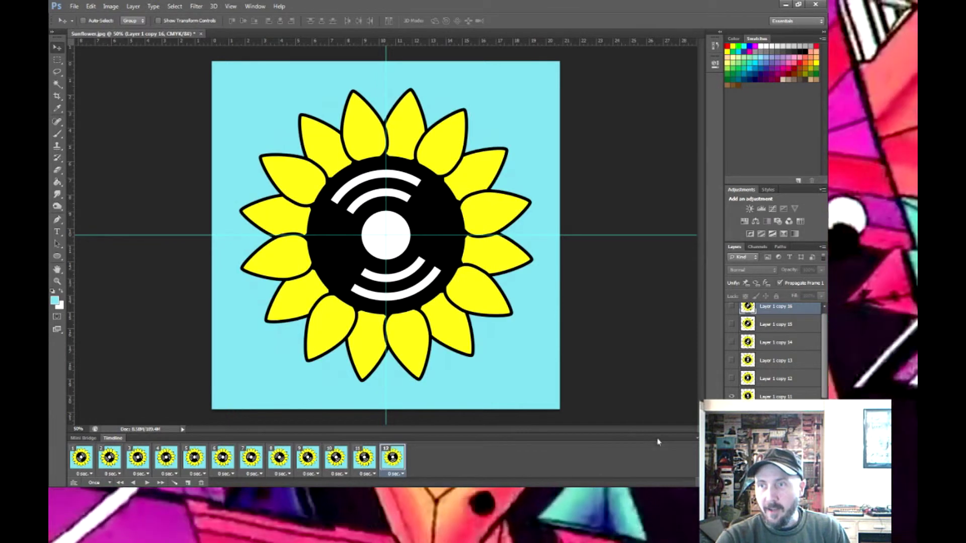
Step: Add frames 13 and 14, swapping the visible sunflower to Layer 1 copy 12 in frame 13 and Layer 1 copy 13 in frame 14
click(189, 483)
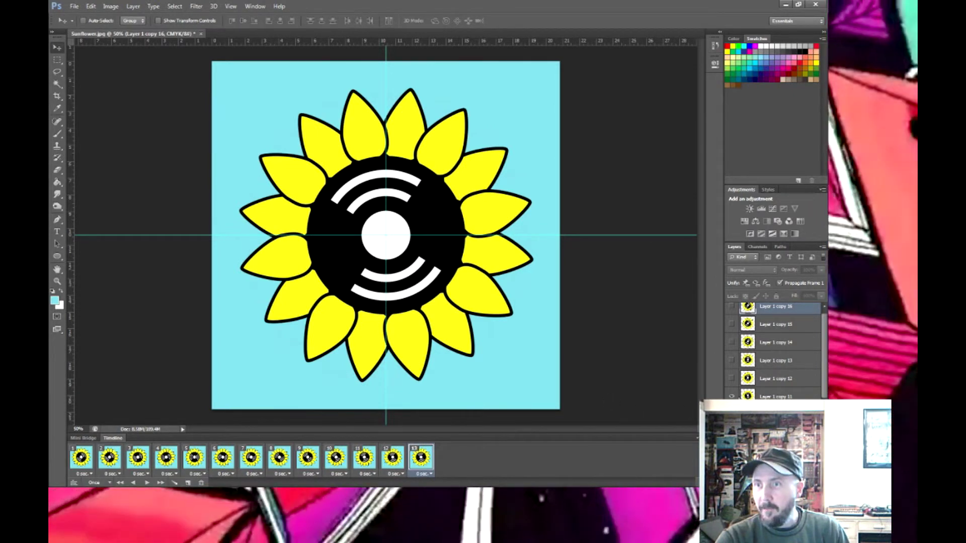
click(731, 378)
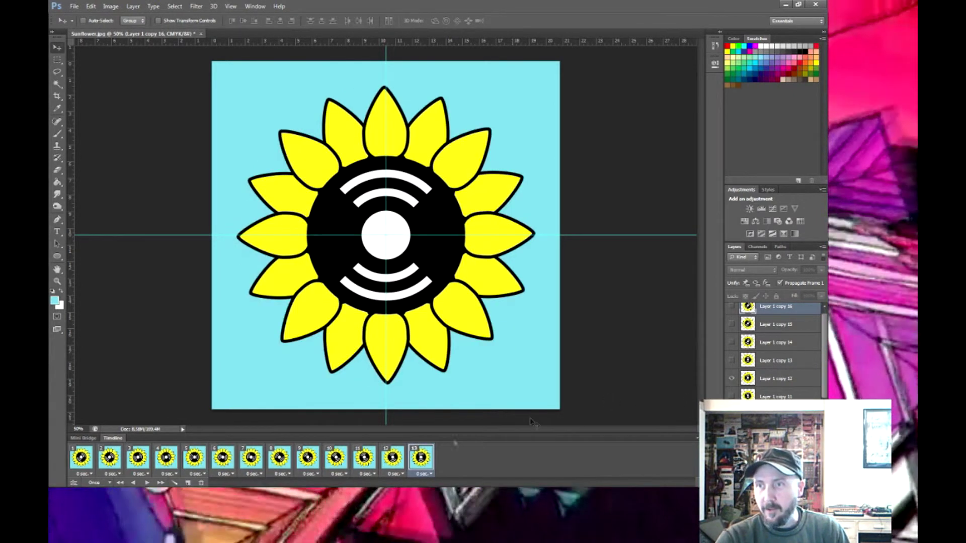
click(187, 483)
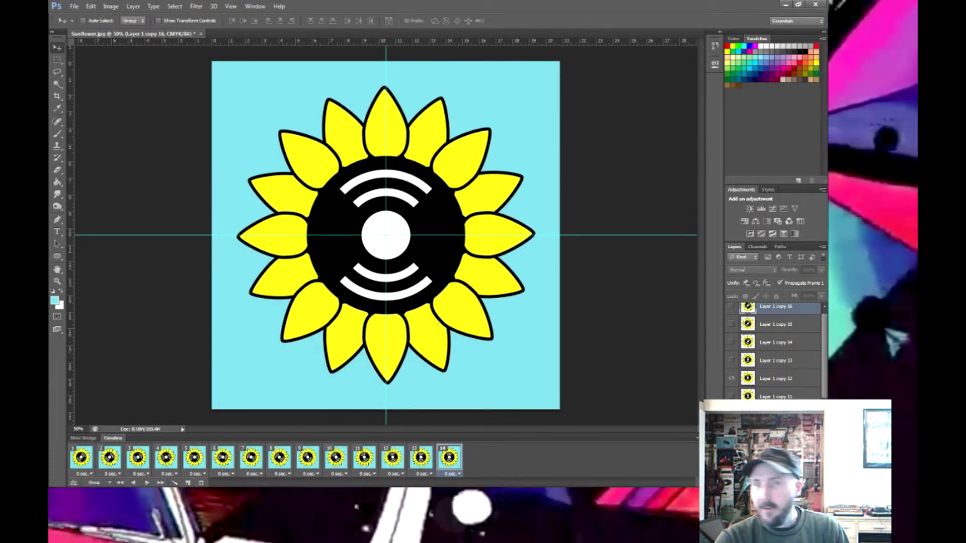
click(731, 378)
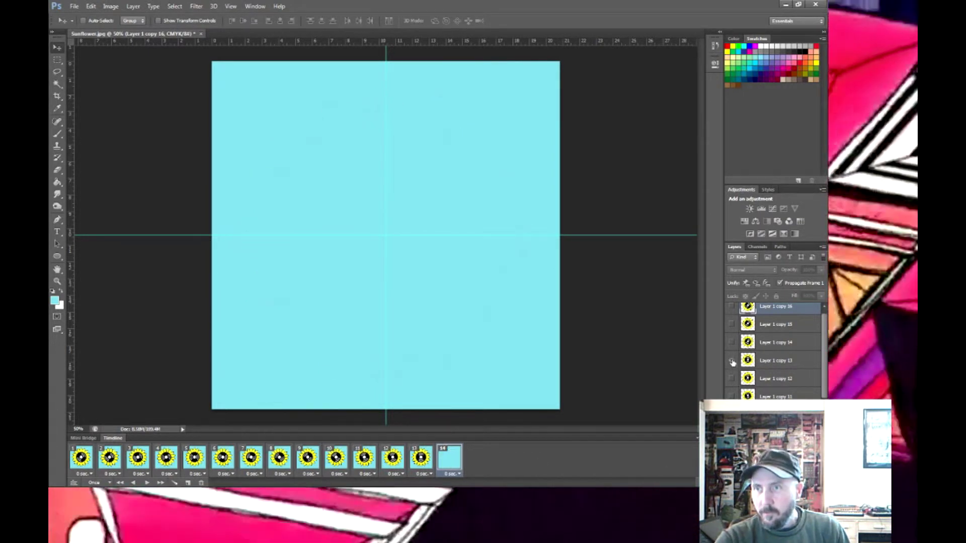
click(731, 361)
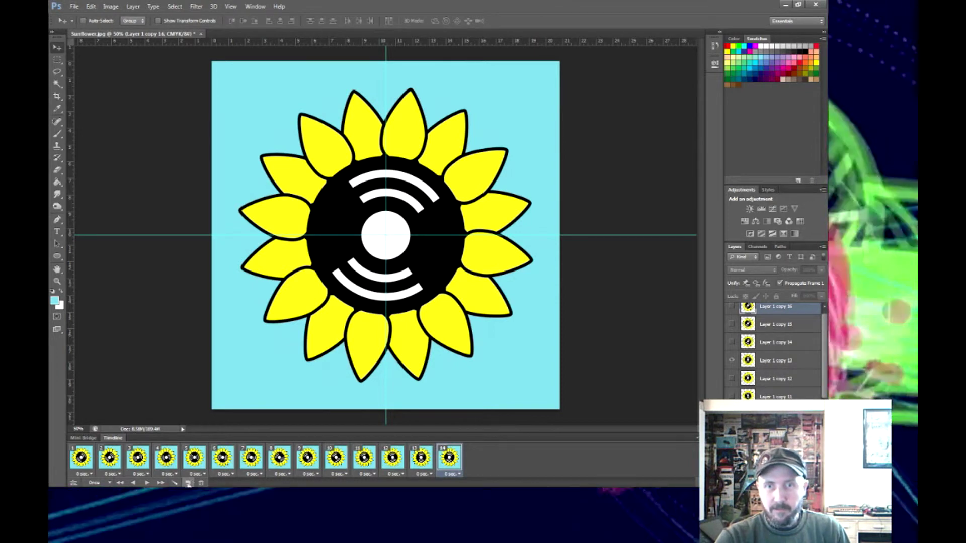
Step: Add frames 15 and 16, swapping the visible sunflower to Layer 1 copy 14 in frame 15 and Layer 1 copy 15 in frame 16
click(187, 483)
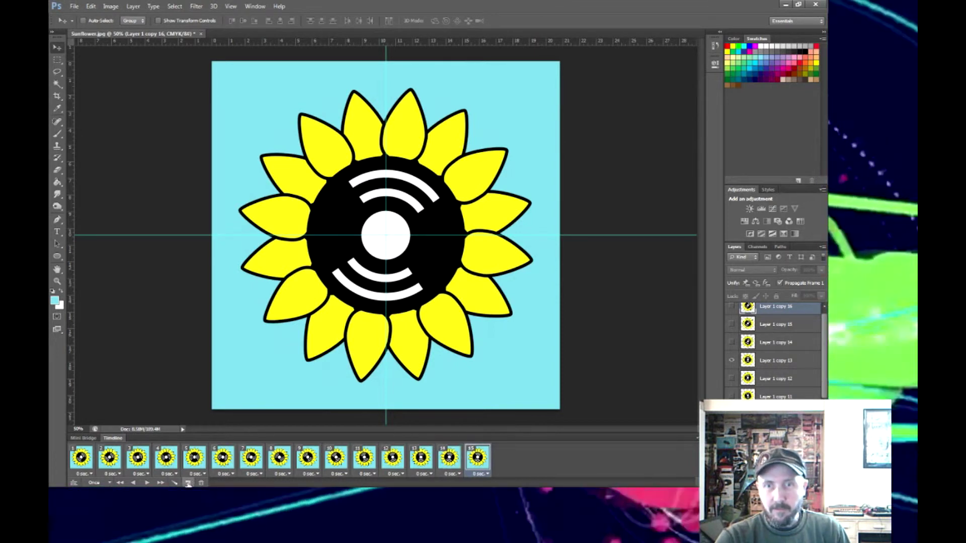
click(731, 360)
click(731, 342)
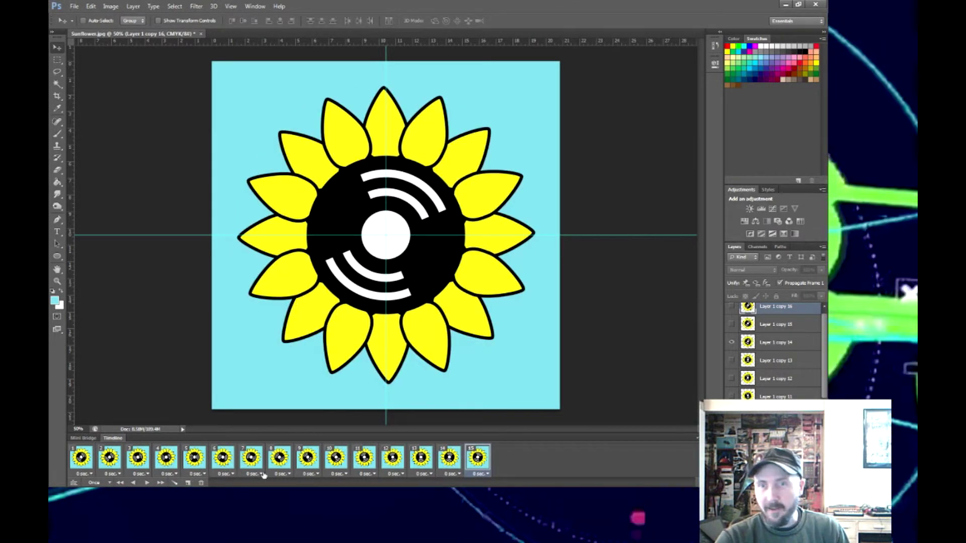
click(188, 484)
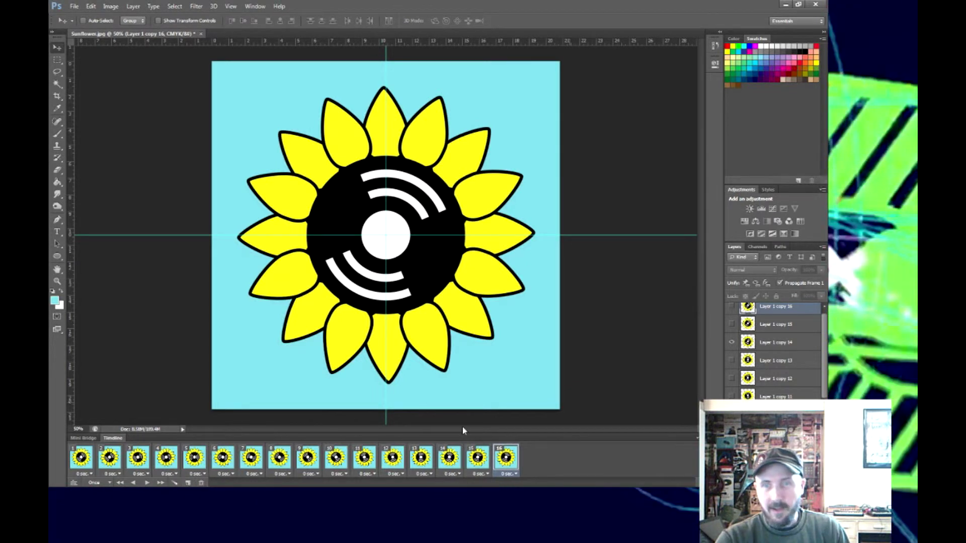
click(731, 342)
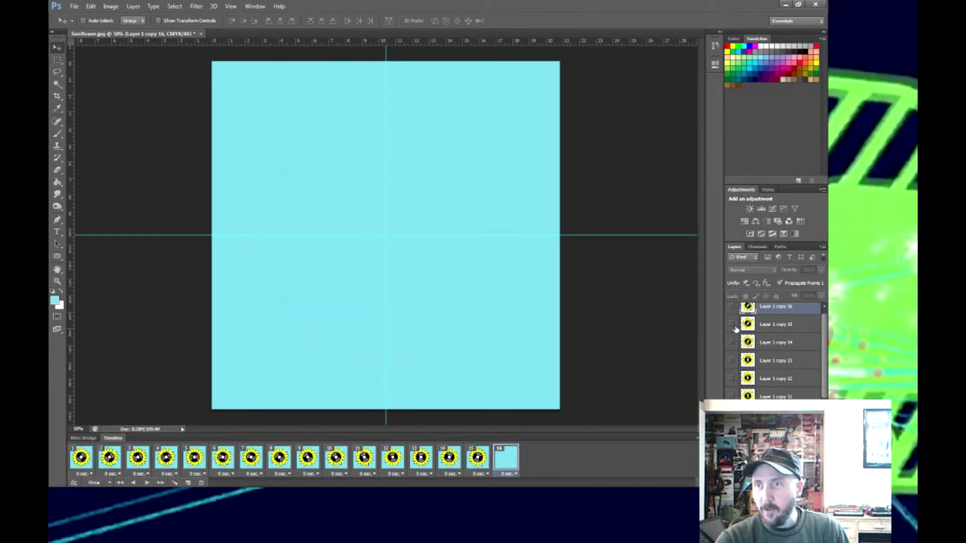
click(731, 325)
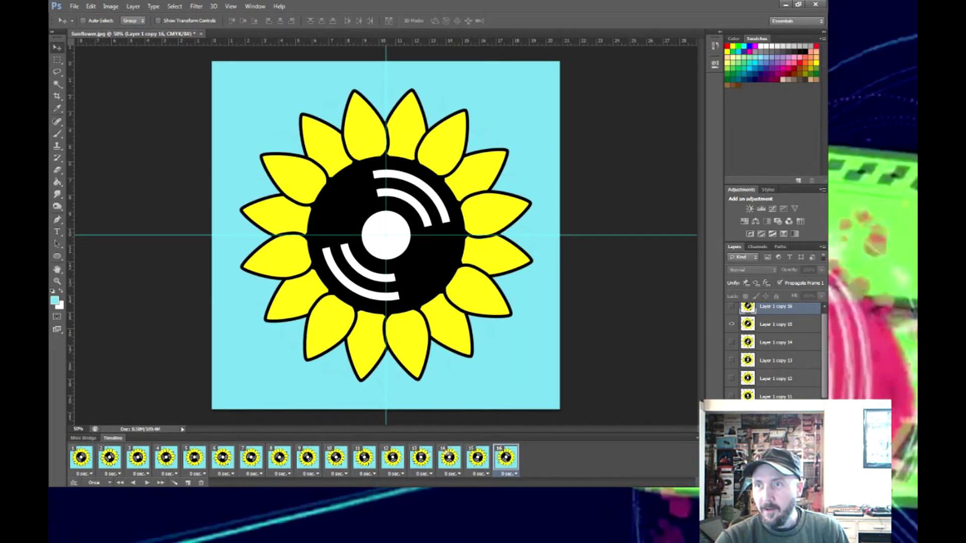
Step: Add frame 17 with Layer 1 copy 16 shown instead of copy 15, and duplicate it as frame 18
click(188, 483)
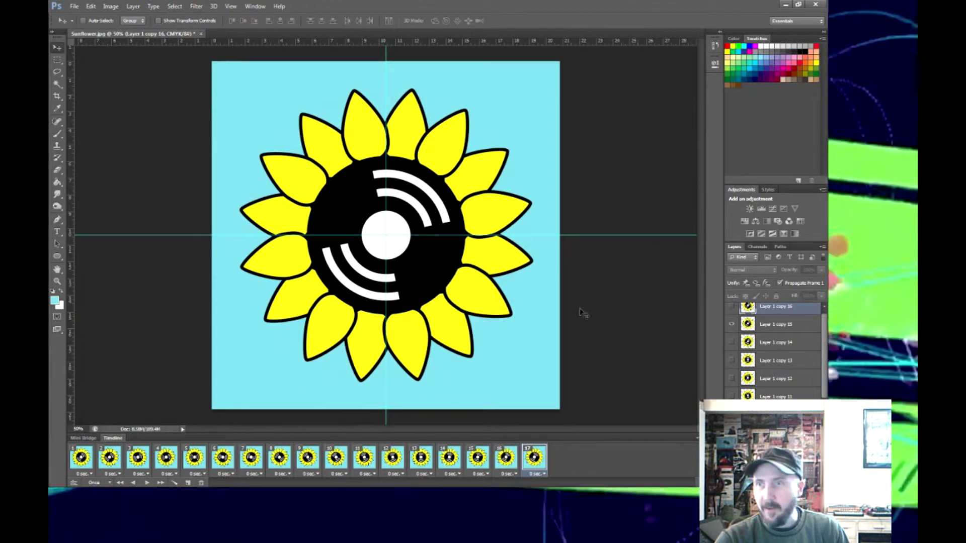
click(732, 324)
click(732, 307)
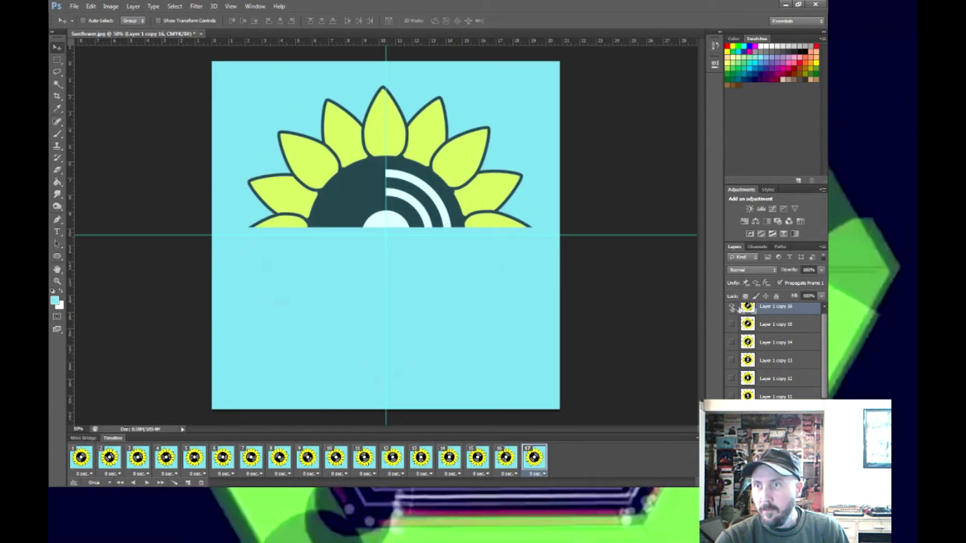
click(187, 483)
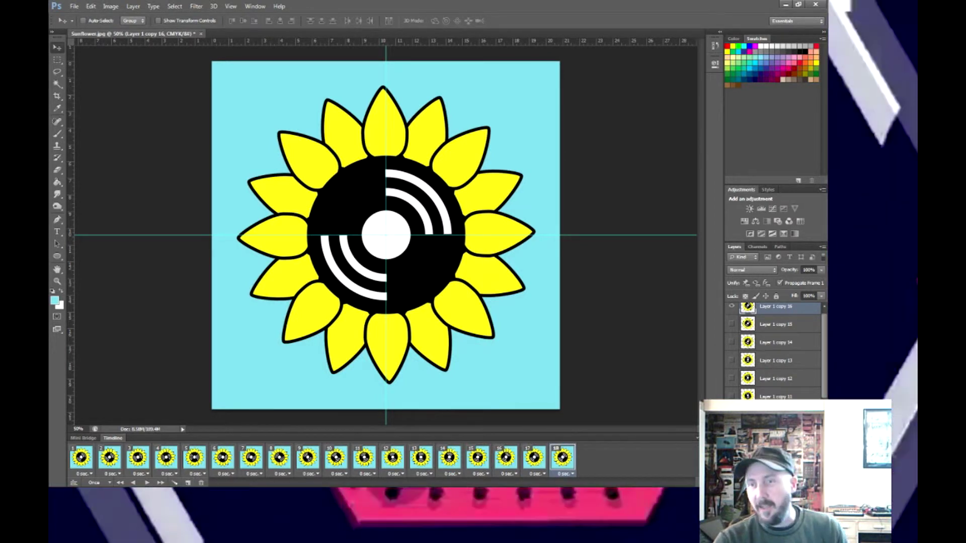
Step: Set the delay of timeline frames 1, 2 and 3 to 0.2 seconds each
click(91, 476)
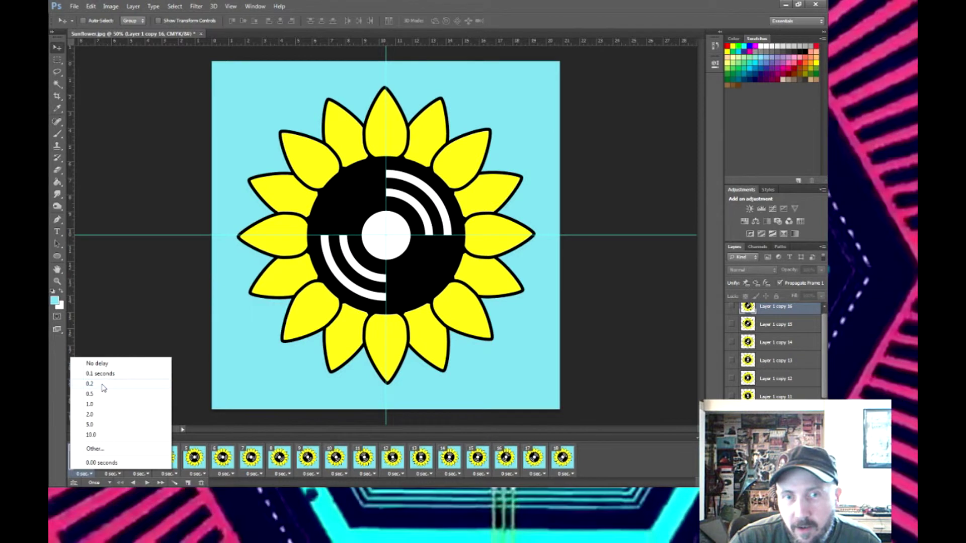
click(103, 385)
click(118, 473)
click(121, 384)
click(139, 473)
click(147, 383)
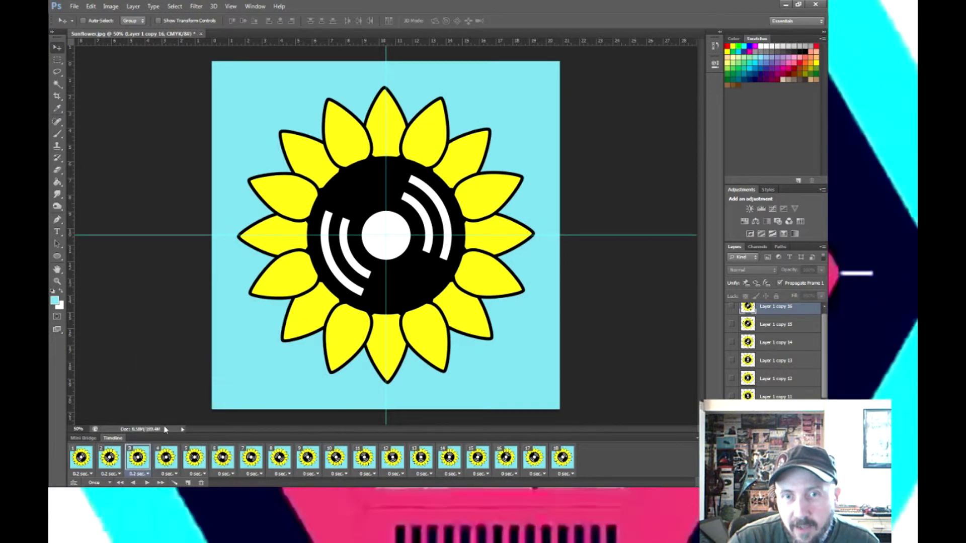
Step: Set the delay of timeline frames 4, 5 and 6 to 0.2 seconds each
click(168, 473)
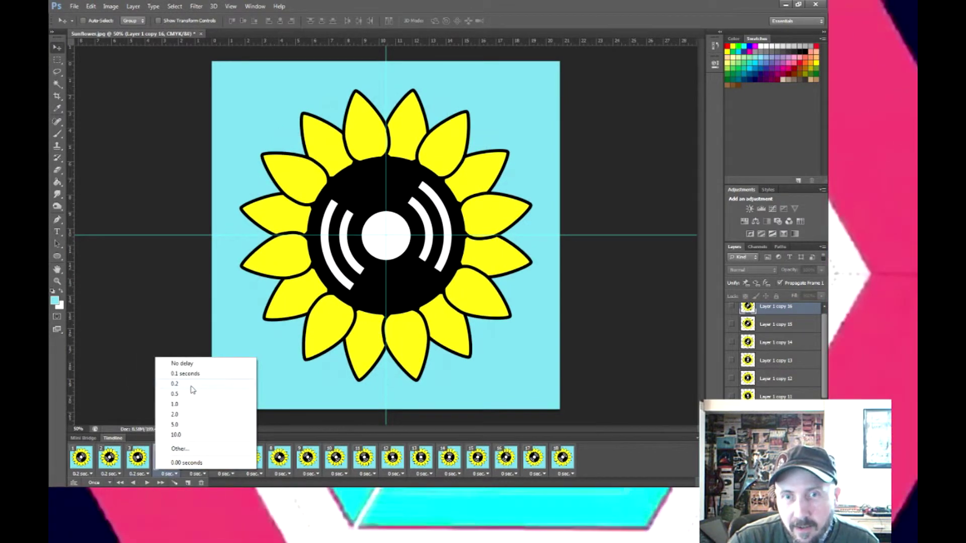
click(174, 383)
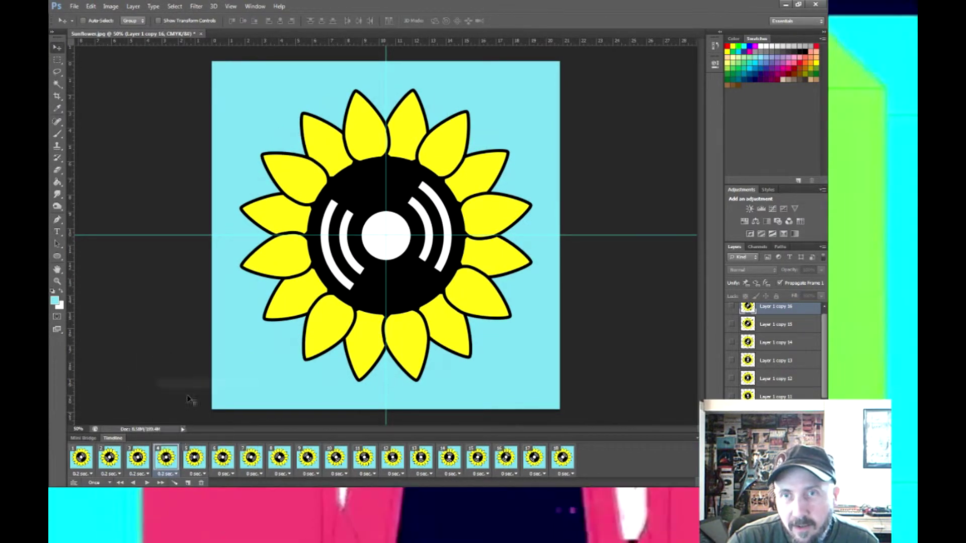
click(197, 473)
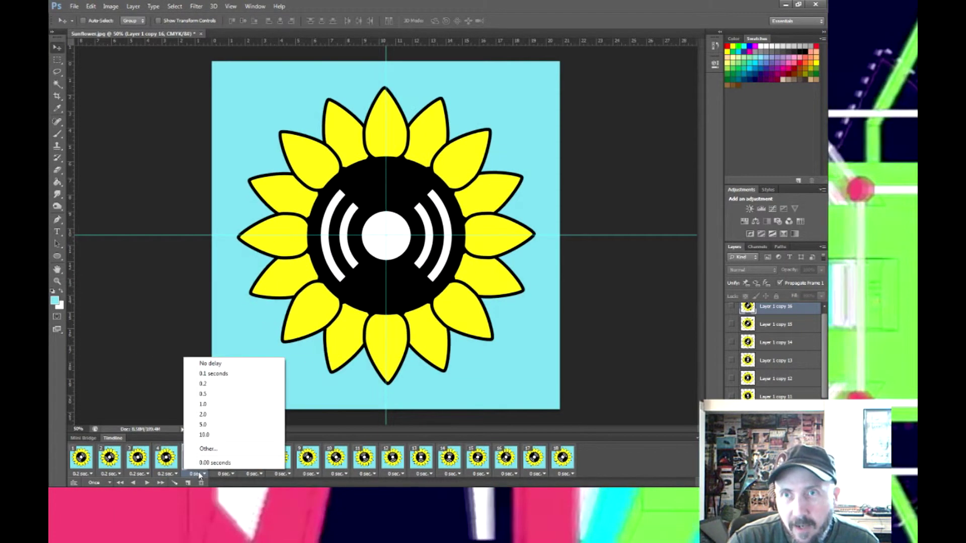
click(208, 385)
click(229, 475)
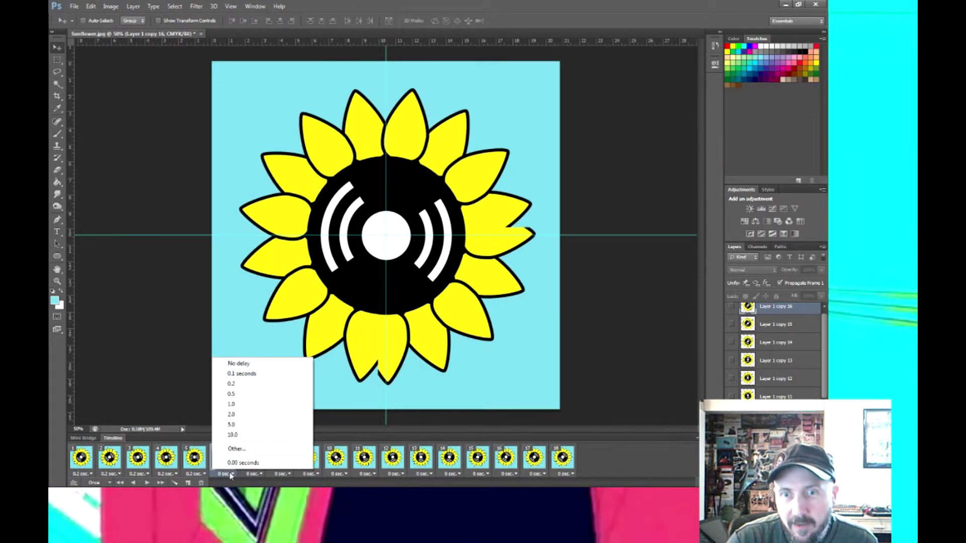
click(241, 384)
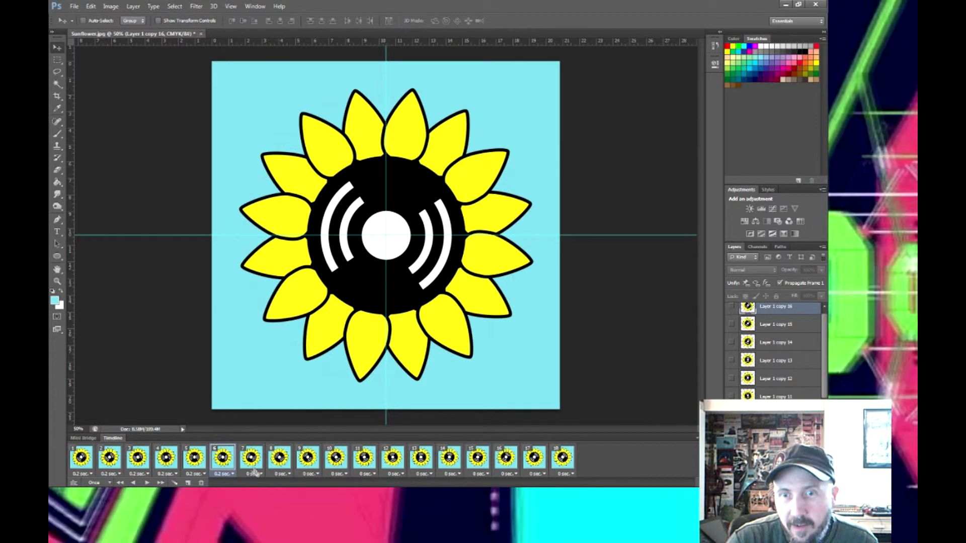
Step: Set the delay of timeline frames 7, 8 and 9 to 0.2 seconds each
click(257, 474)
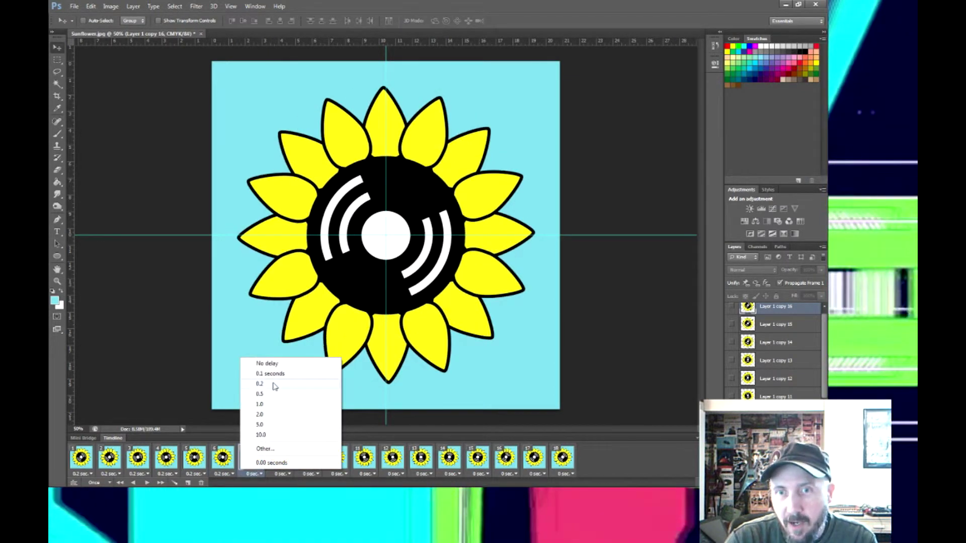
click(275, 384)
click(281, 474)
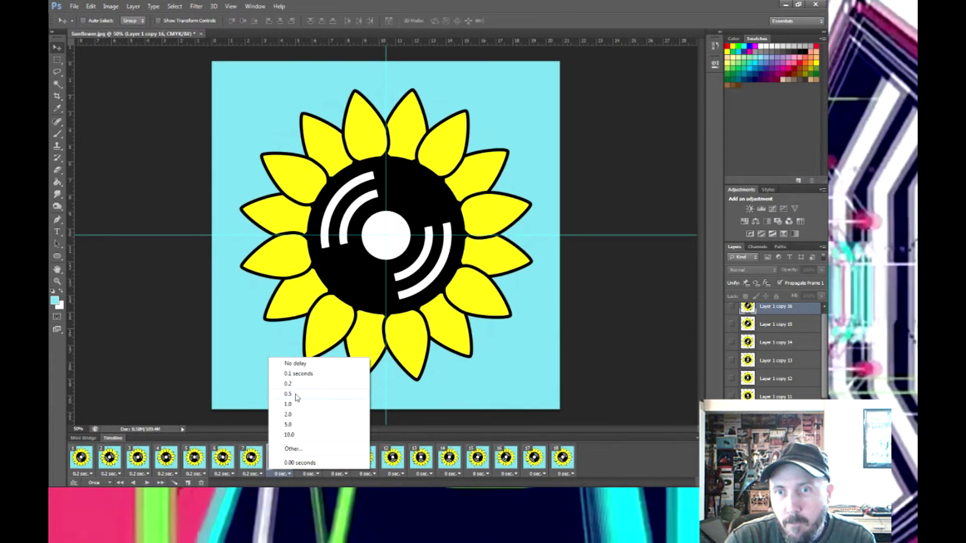
click(296, 384)
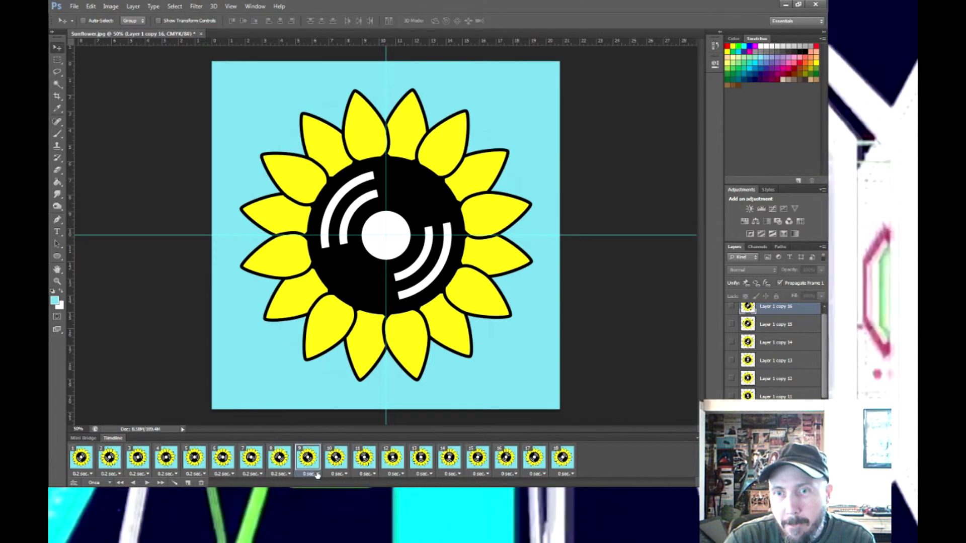
click(317, 474)
click(326, 384)
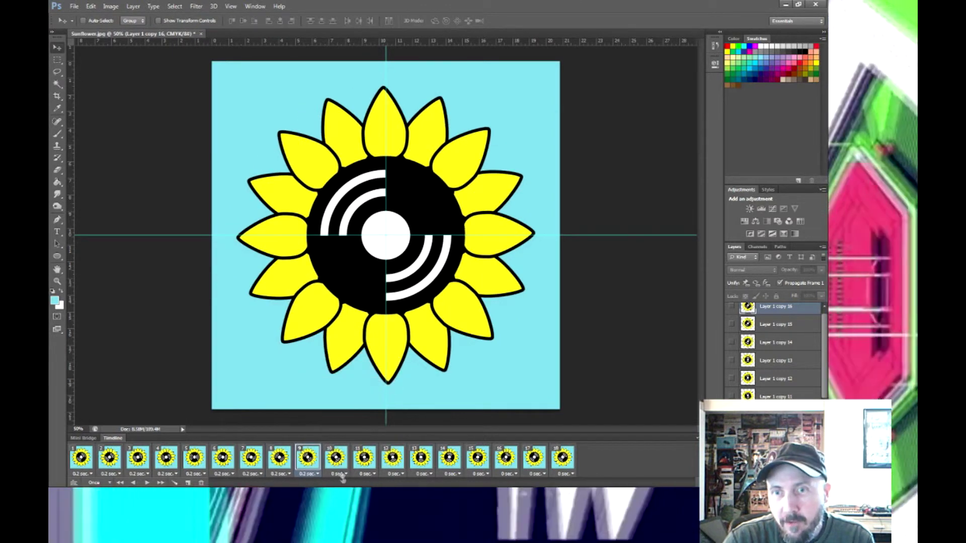
Step: Set the delay of timeline frames 10, 11 and 12 to 0.2 seconds each
click(342, 475)
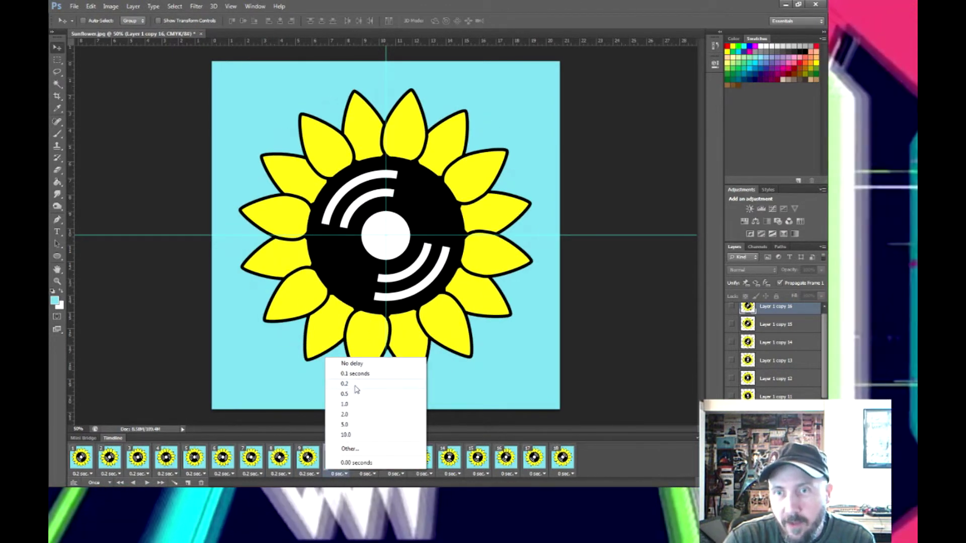
click(354, 385)
click(365, 474)
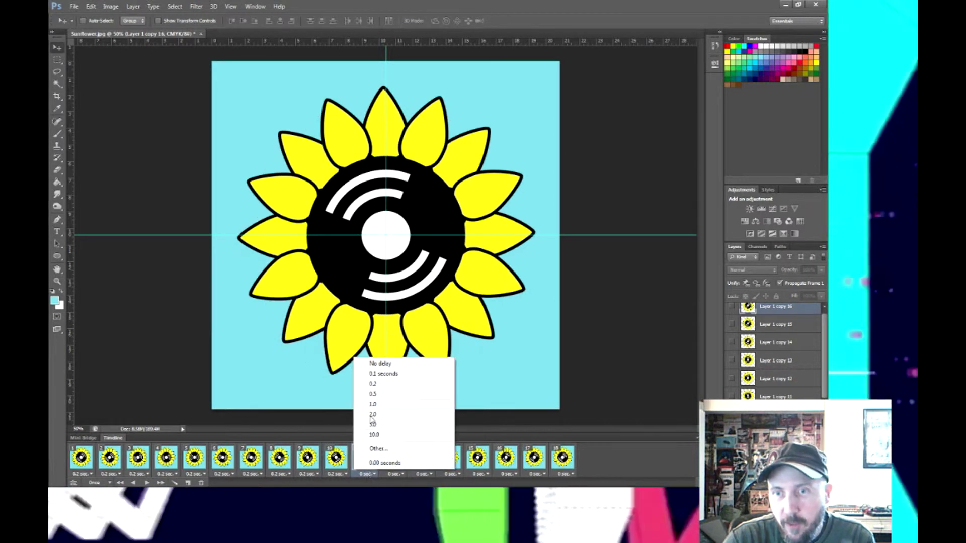
click(373, 384)
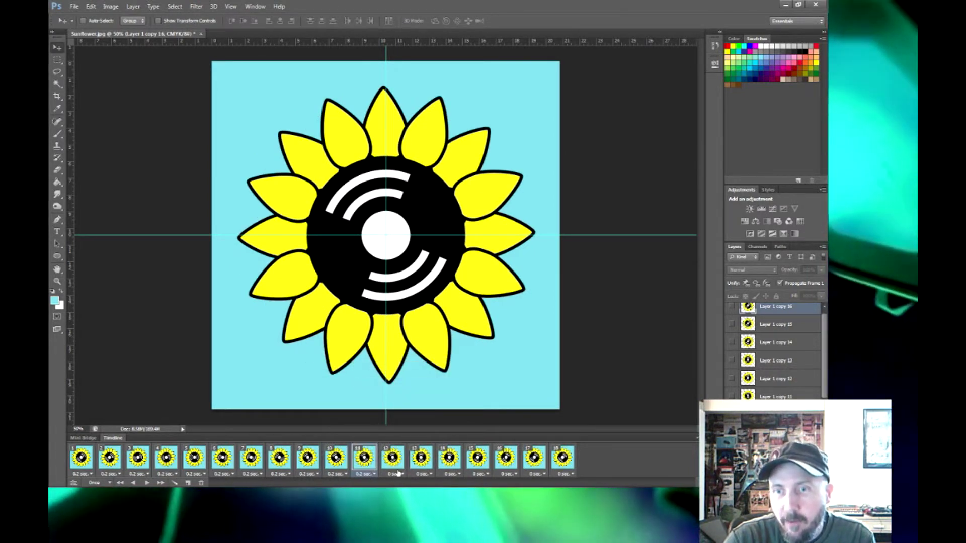
click(398, 473)
click(420, 385)
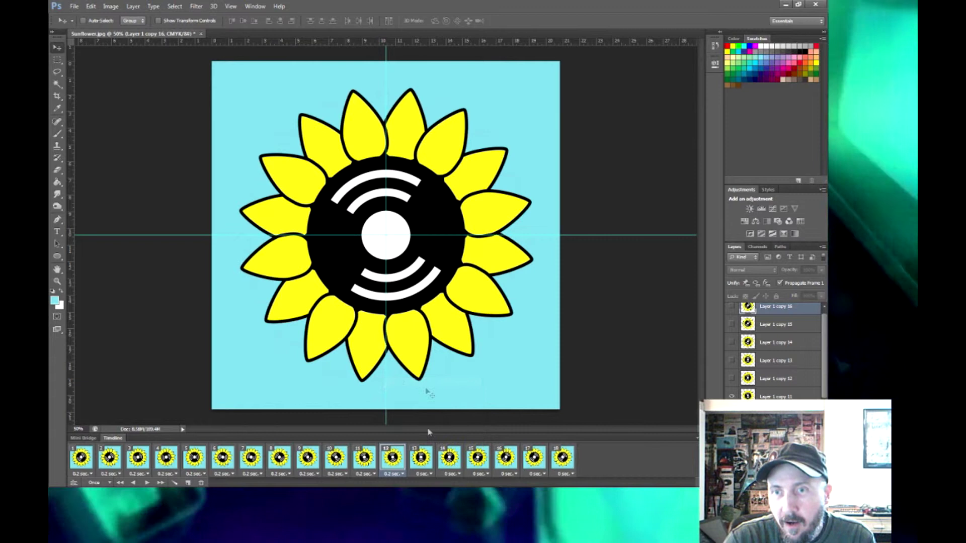
Step: Set the delay of timeline frames 13, 14 and 15 to 0.2 seconds each
click(427, 473)
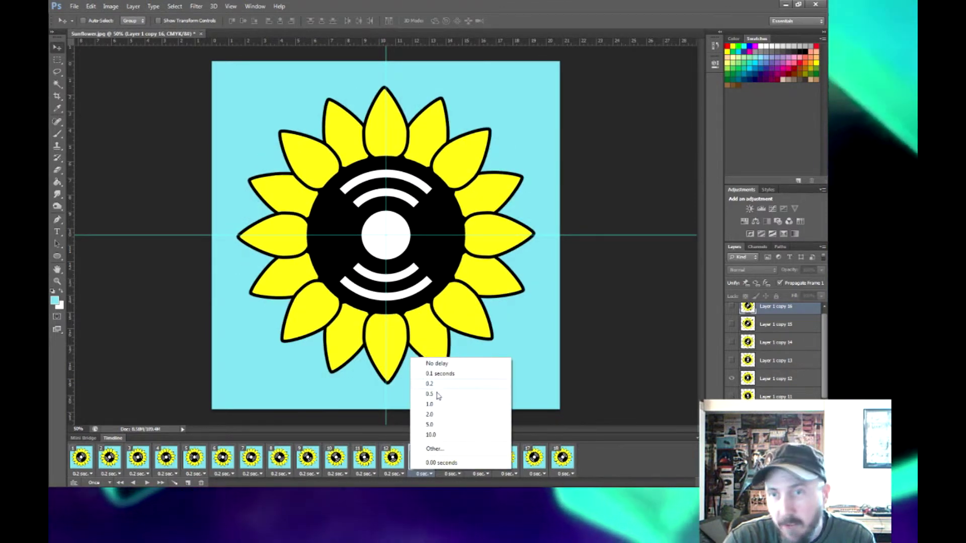
click(430, 384)
click(456, 474)
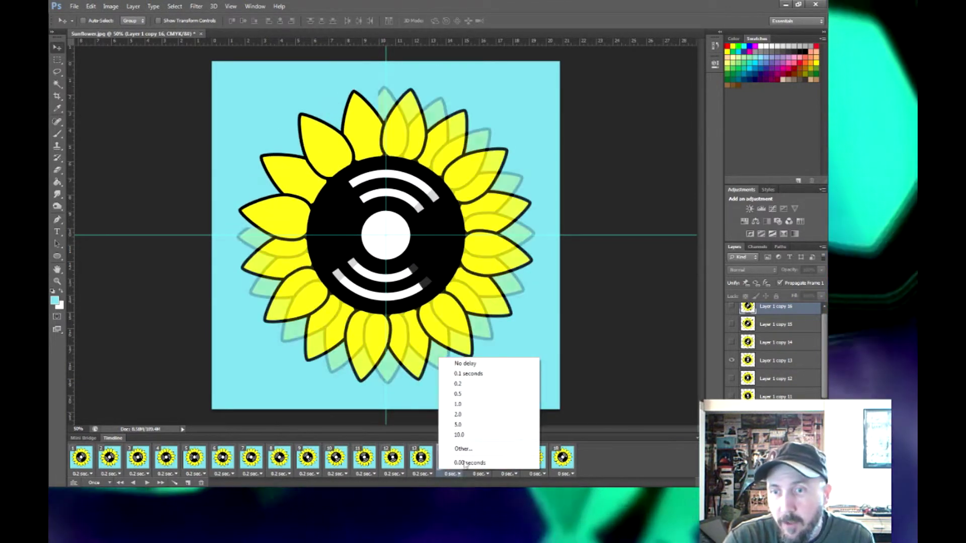
click(459, 384)
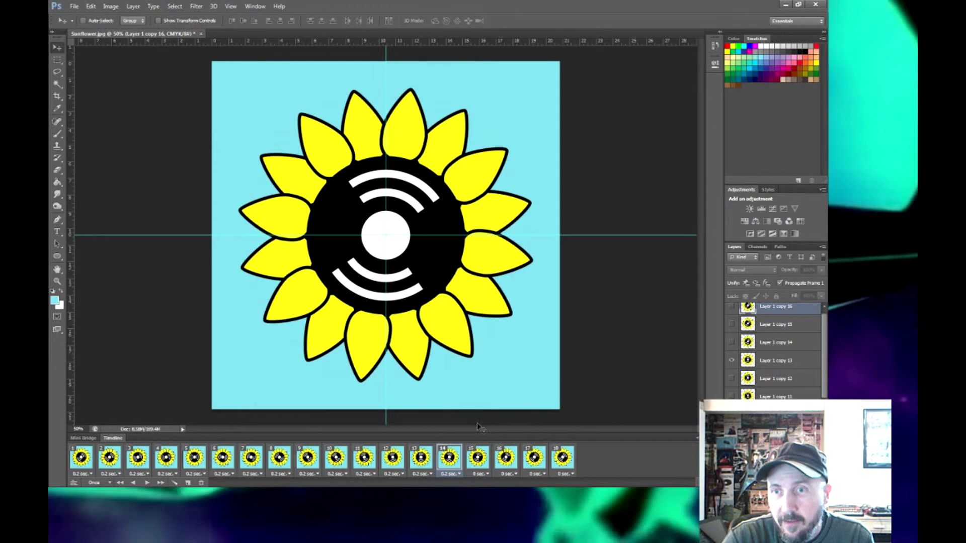
click(487, 474)
click(487, 384)
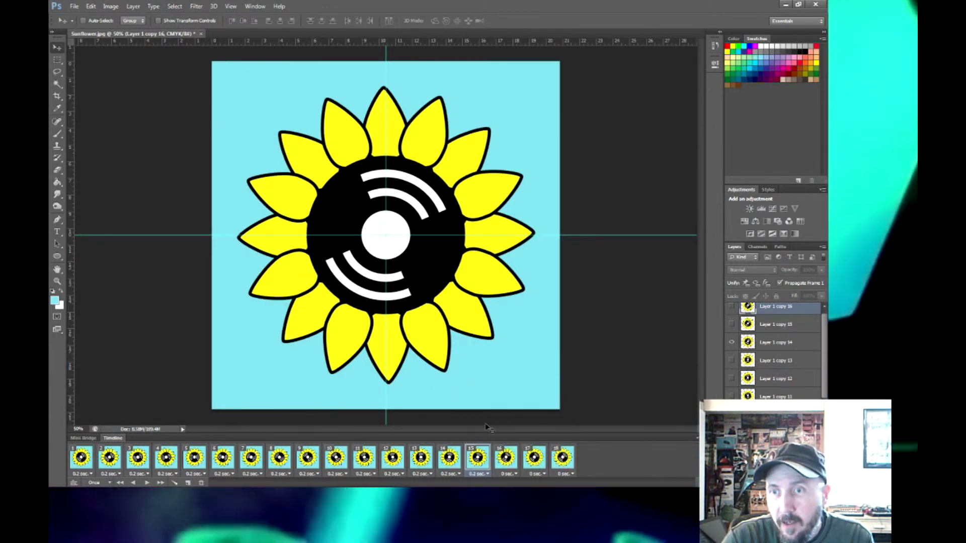
Step: Set the delay of timeline frames 16, 17 and 18 to 0.2 seconds each
click(507, 474)
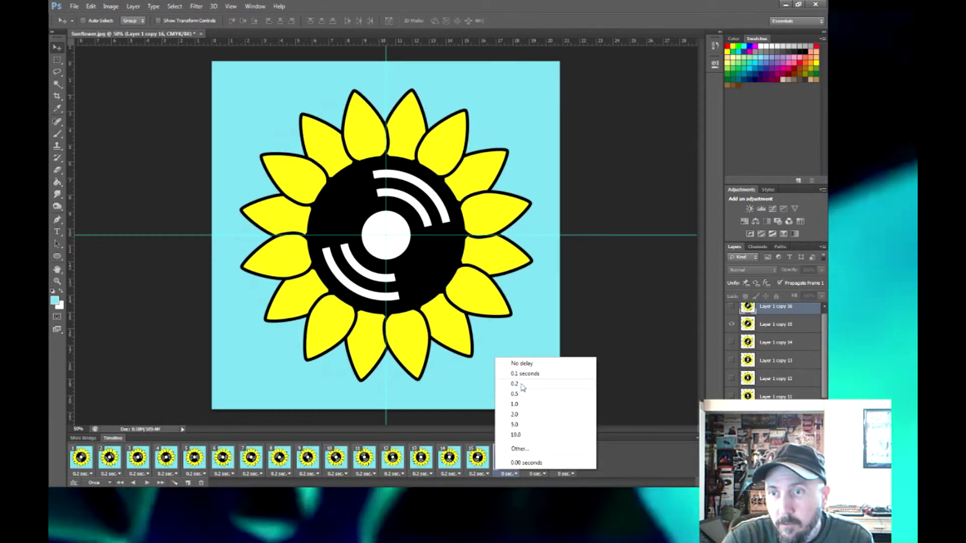
click(518, 383)
click(536, 474)
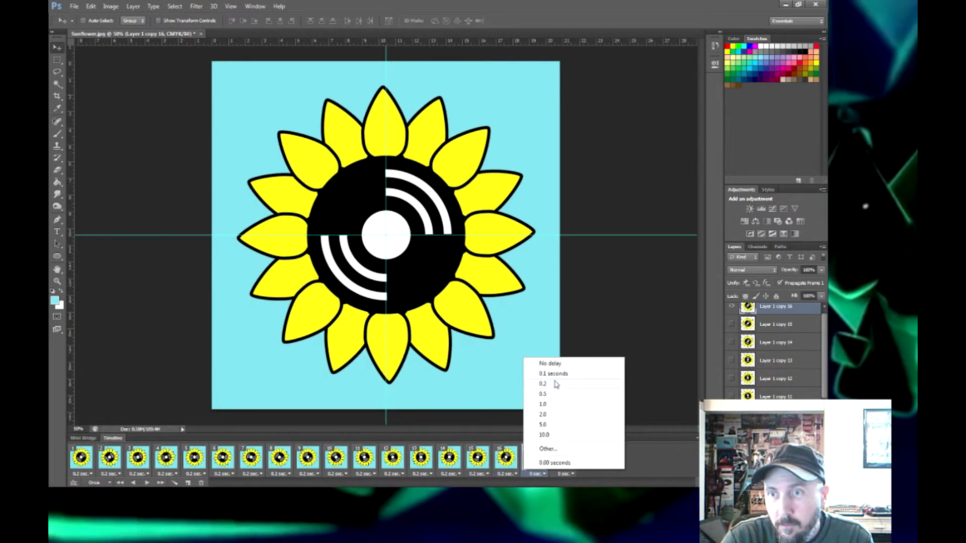
click(555, 384)
click(565, 474)
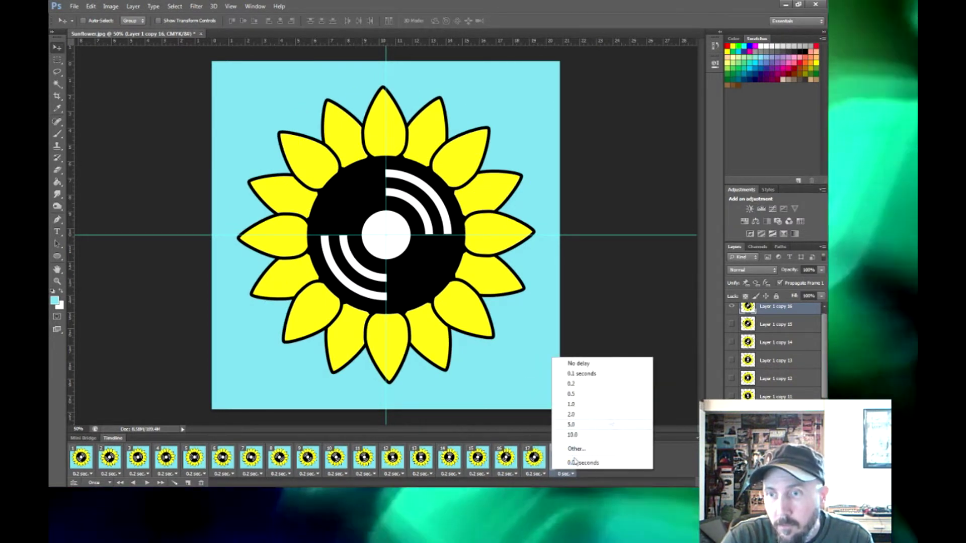
click(585, 385)
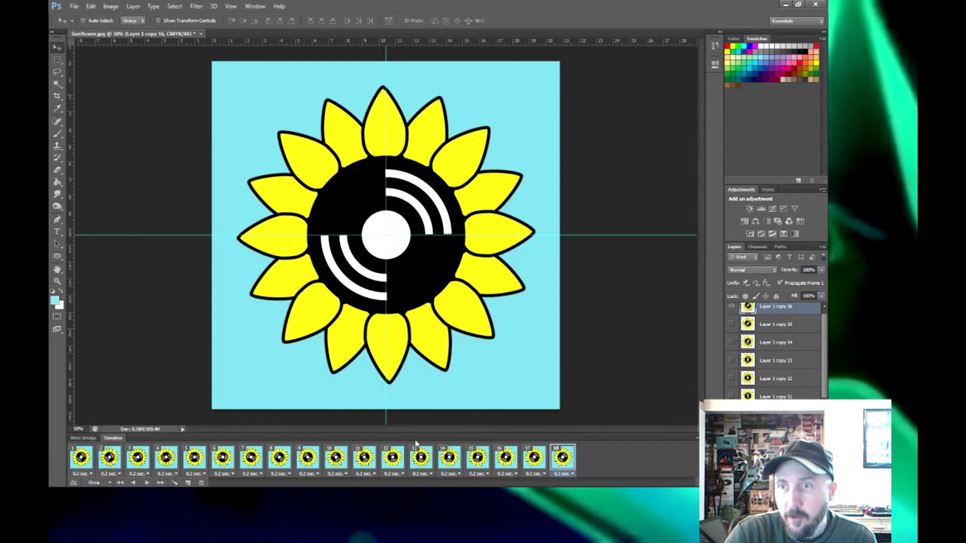
Step: Set the animation's looping option to Forever, and play the timeline to preview the spinning flower
click(119, 483)
click(147, 483)
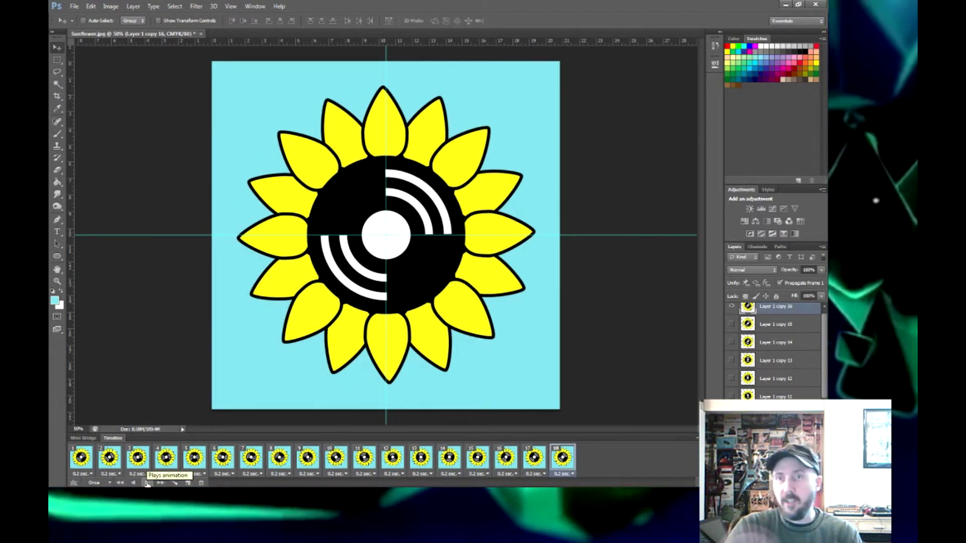
click(99, 483)
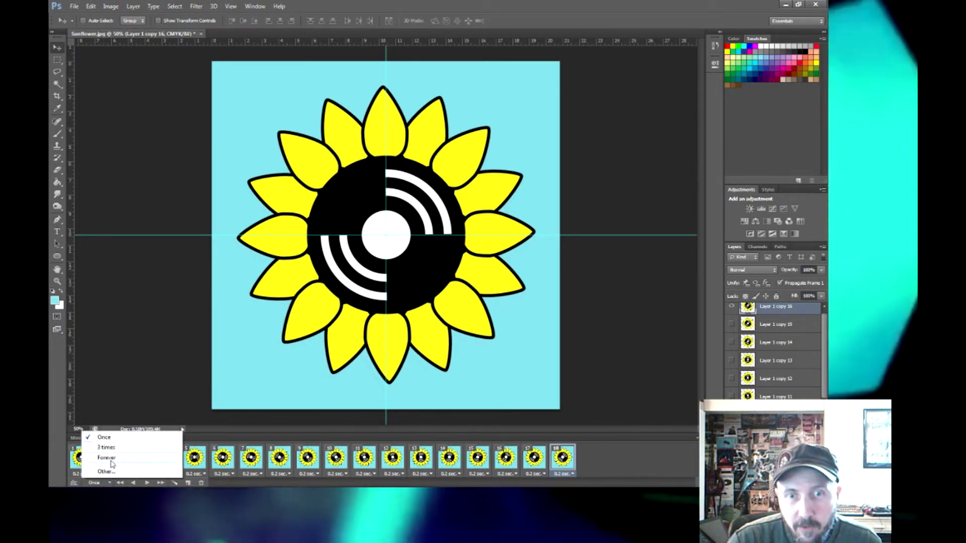
click(110, 458)
click(147, 483)
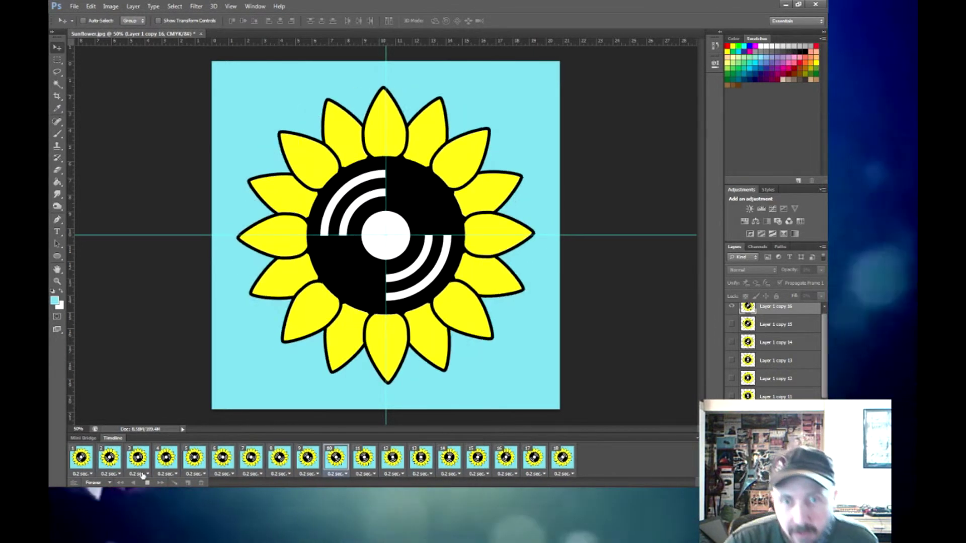
click(147, 483)
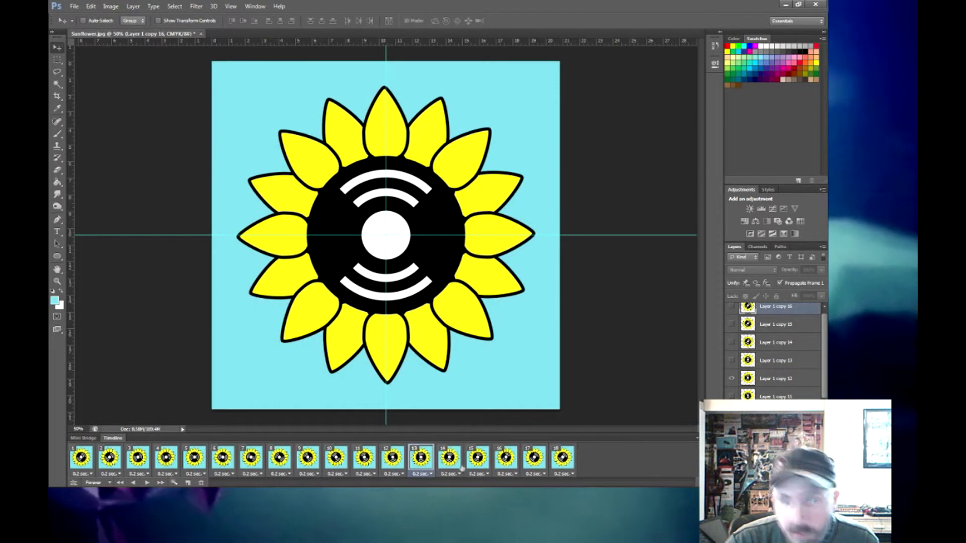
Step: Delete frame 18 from the end of the timeline and play the animation to check the loop
click(558, 460)
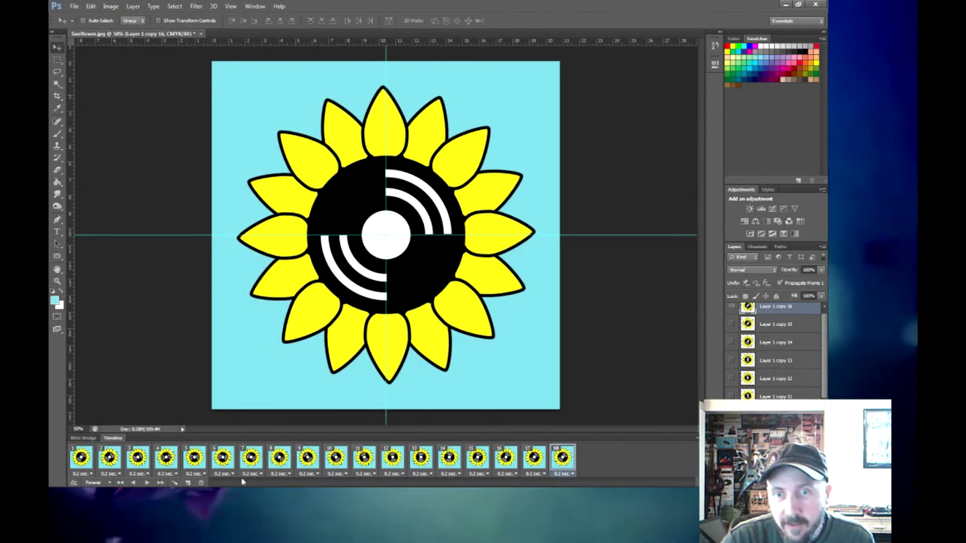
click(201, 484)
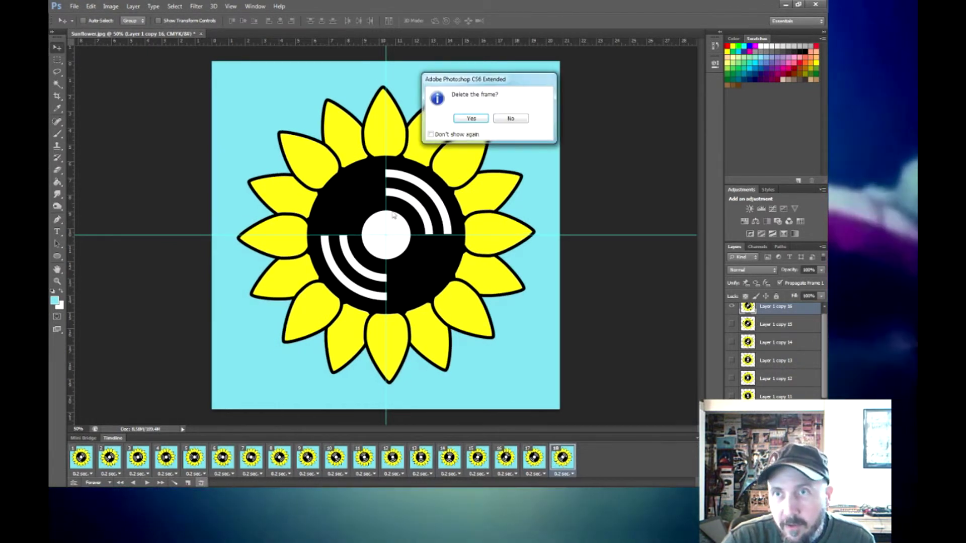
click(476, 120)
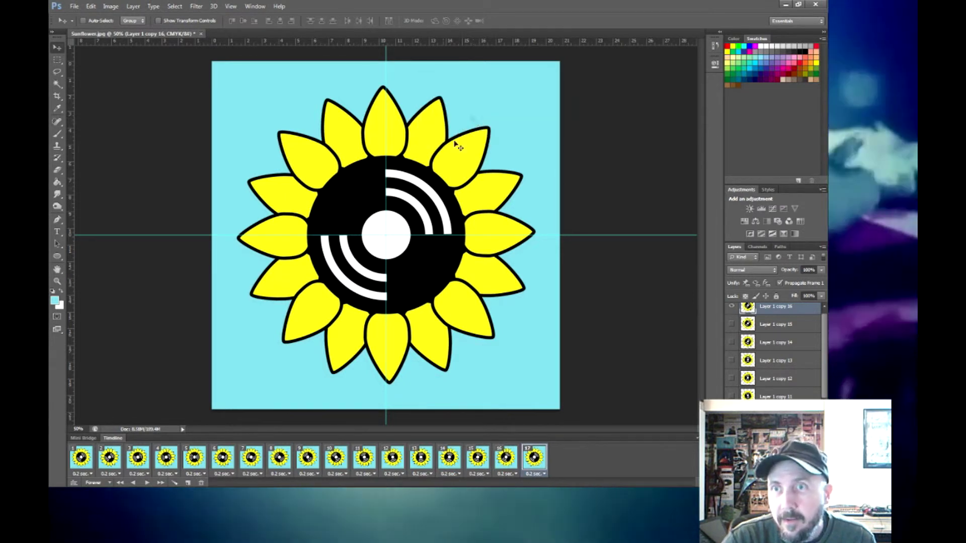
click(147, 483)
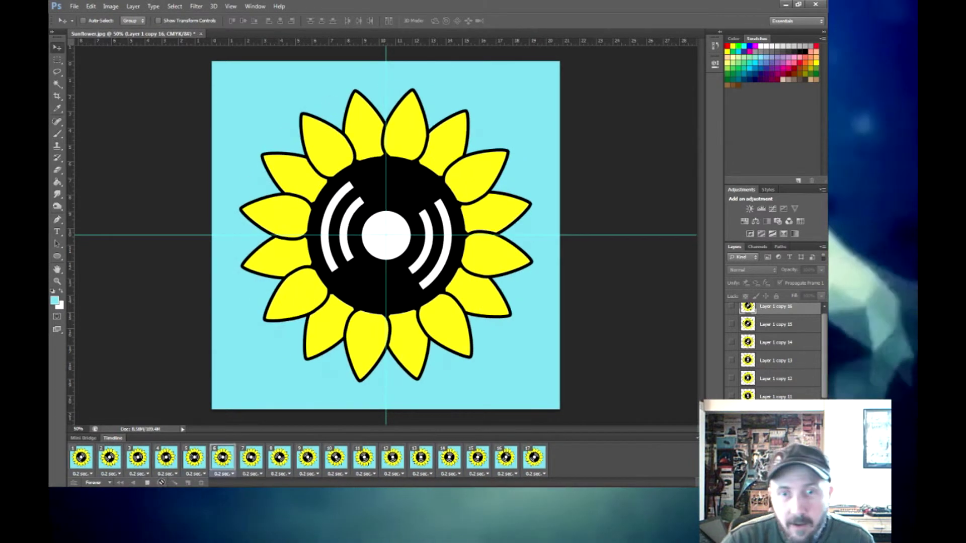
click(147, 483)
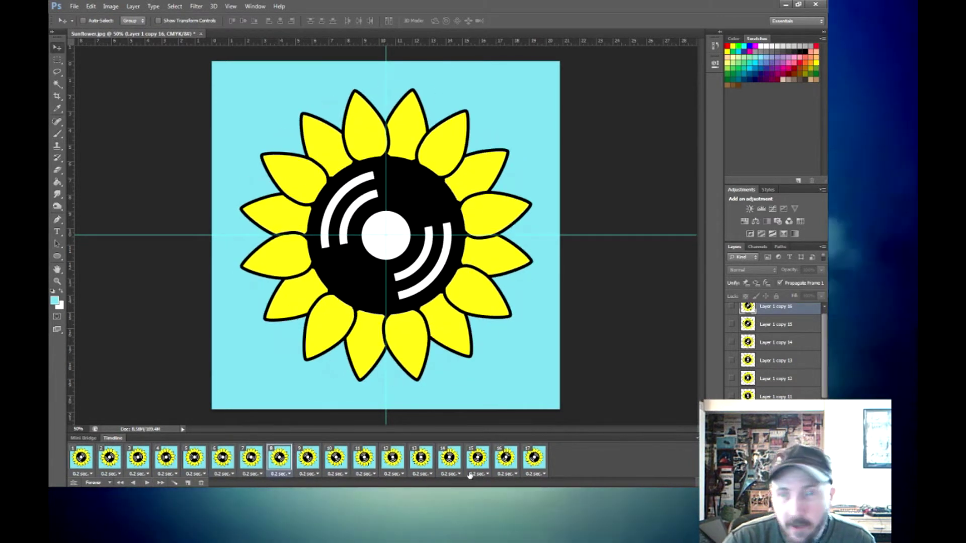
Step: Delete frame 17 from the end of the timeline and play the animation to check the loop
click(534, 457)
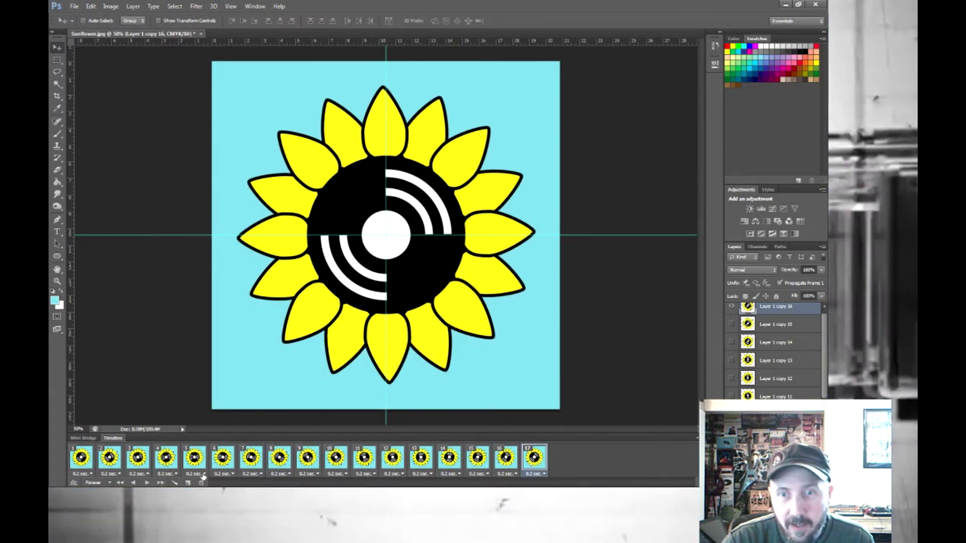
click(201, 482)
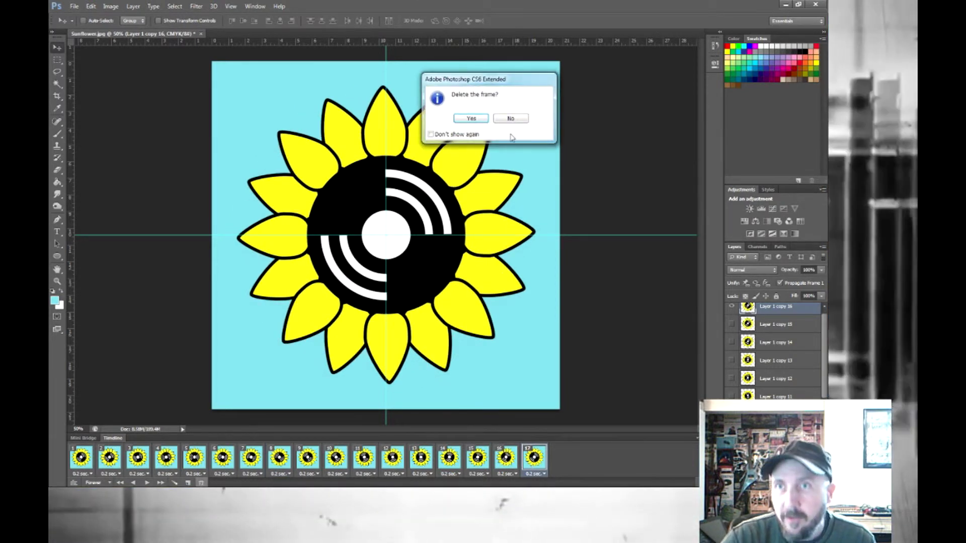
click(472, 119)
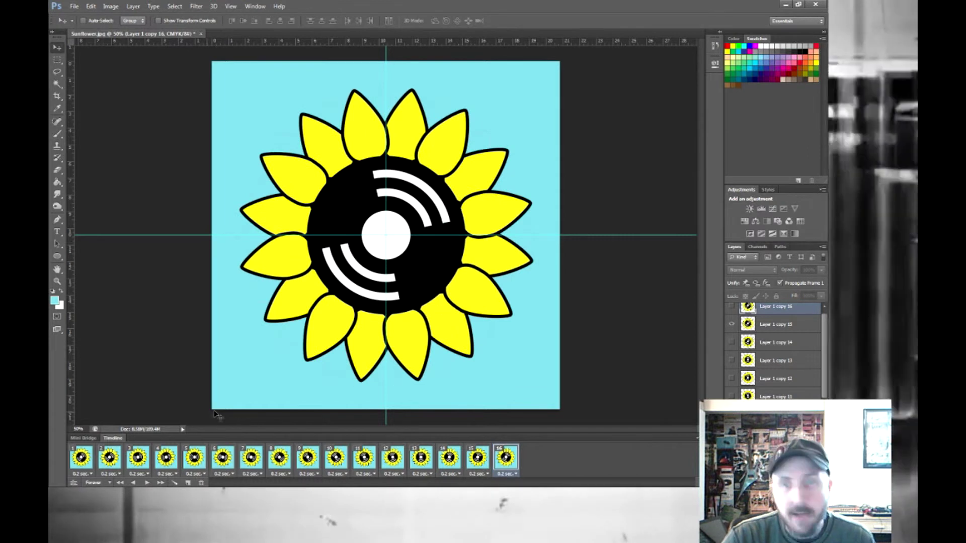
click(147, 483)
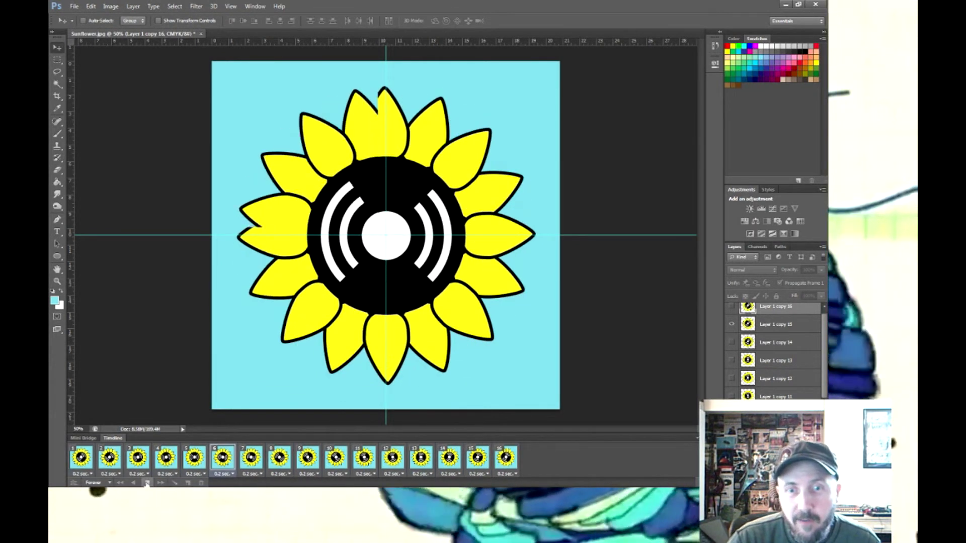
key(space)
Step: Open the animation in Save for Web and reduce the preview magnification to 33.3% to show the whole flower
click(74, 6)
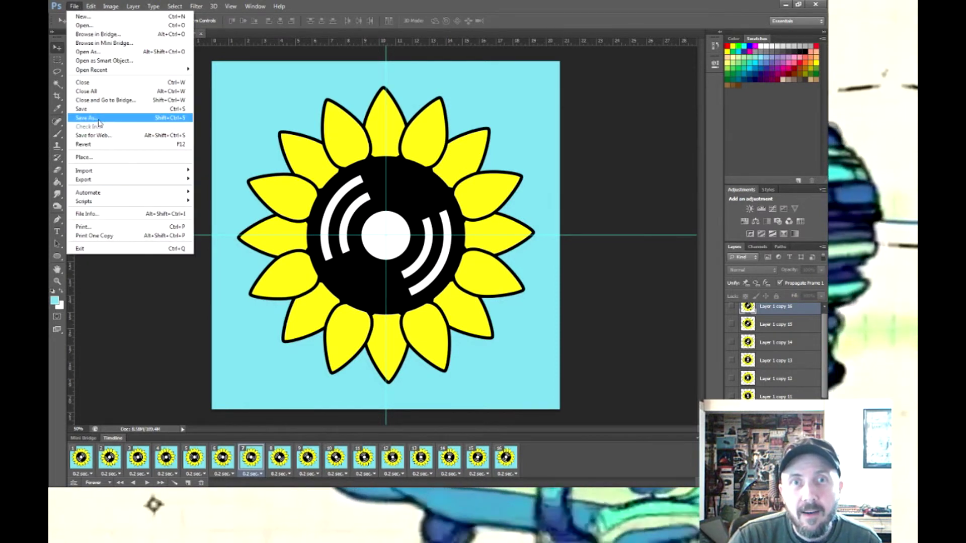
click(108, 136)
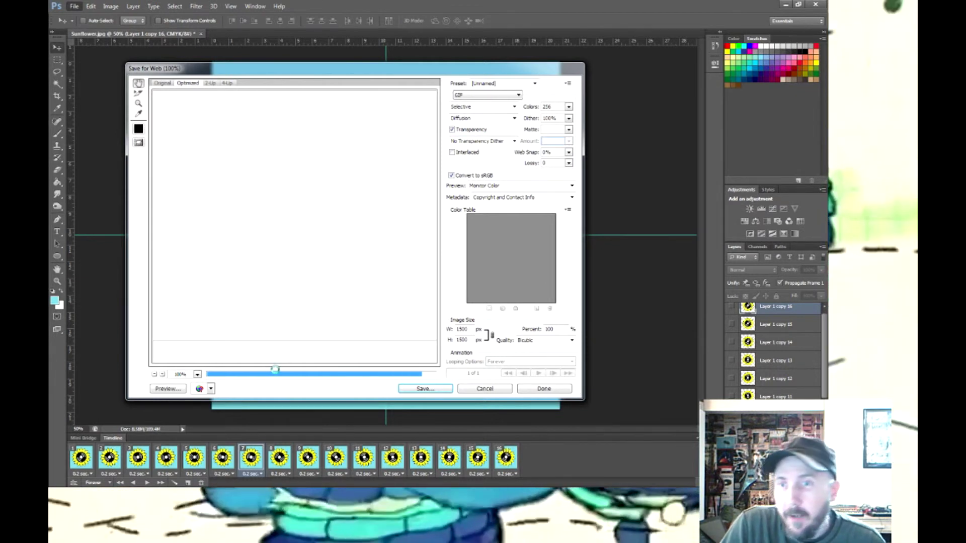
click(156, 375)
click(155, 375)
click(156, 375)
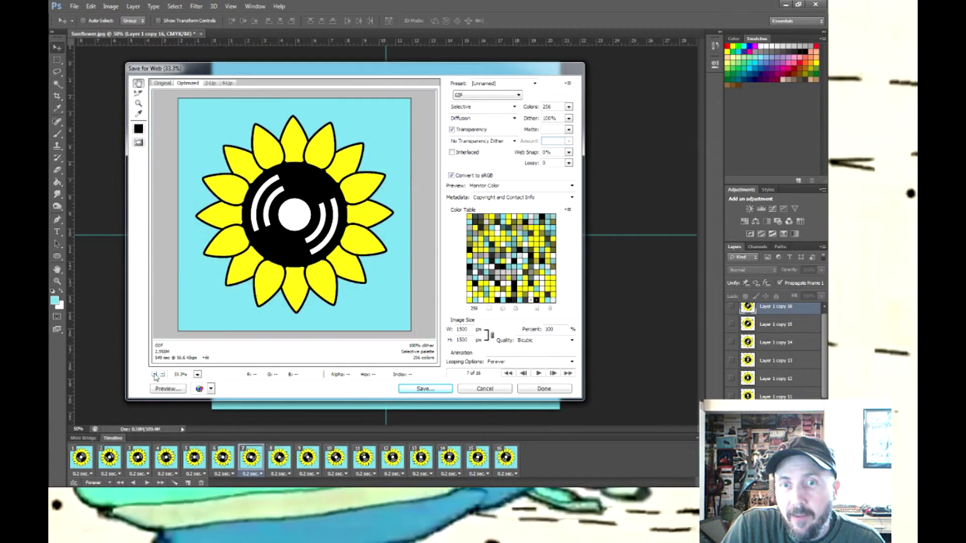
Step: Step backward and forward through the animation frames in the Save for Web preview, and play the loop to check its rotation
click(524, 374)
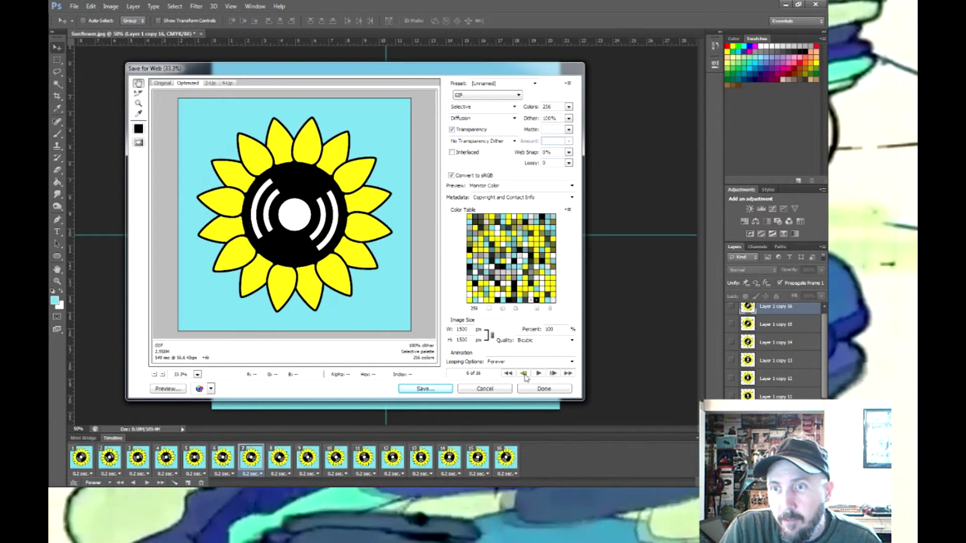
click(524, 373)
click(553, 373)
click(552, 374)
click(553, 374)
click(552, 373)
click(553, 373)
click(553, 374)
click(538, 373)
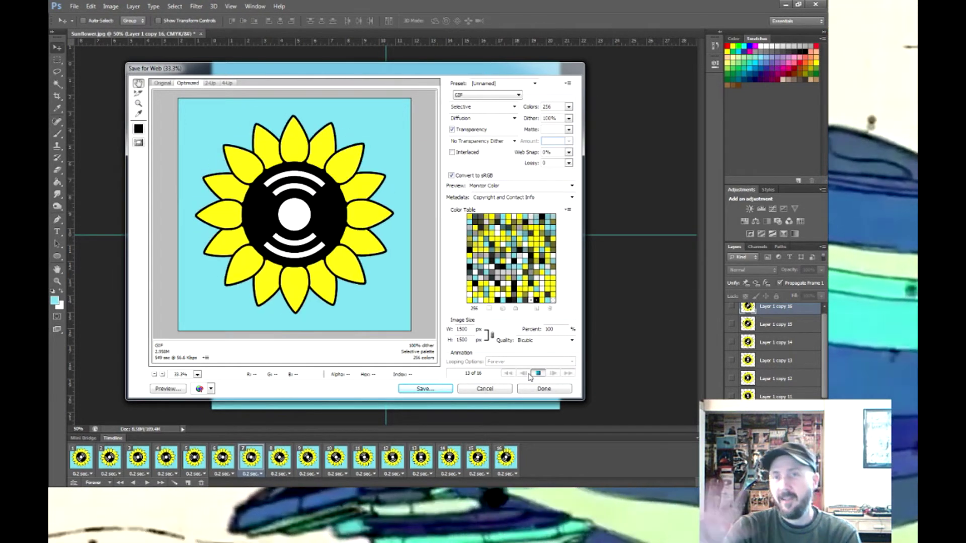
click(538, 373)
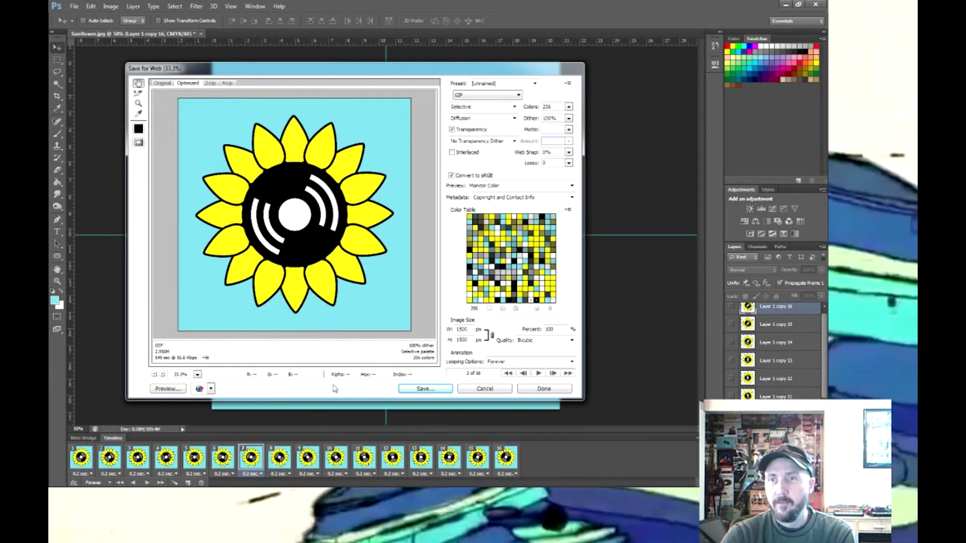
Step: Save the optimized GIF to the Desktop as RotateFlower, using the Images Only format
click(424, 389)
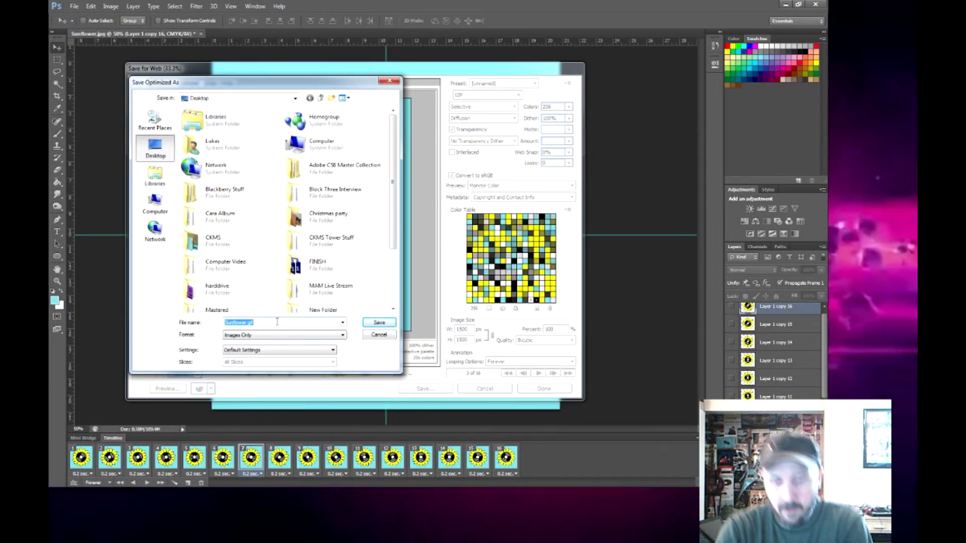
text(loat)
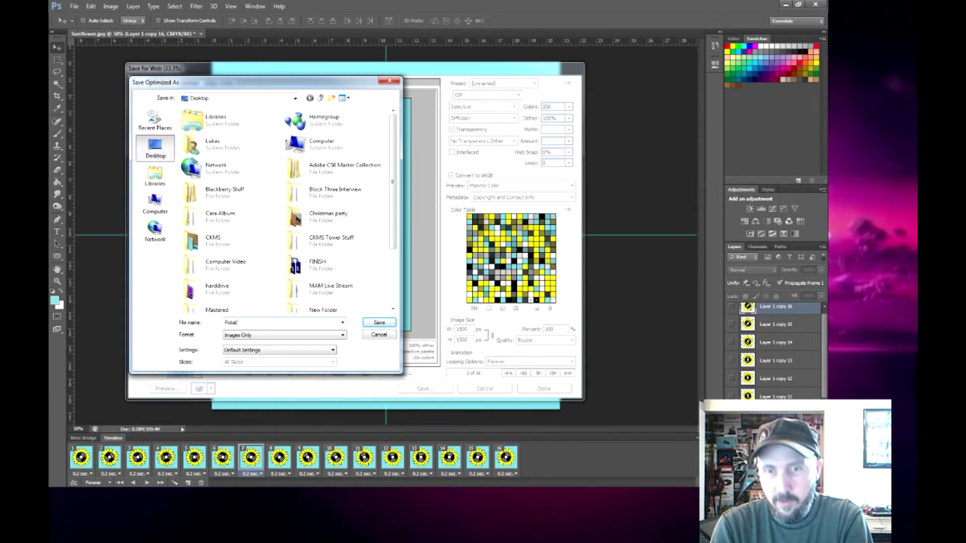
text(eFlower)
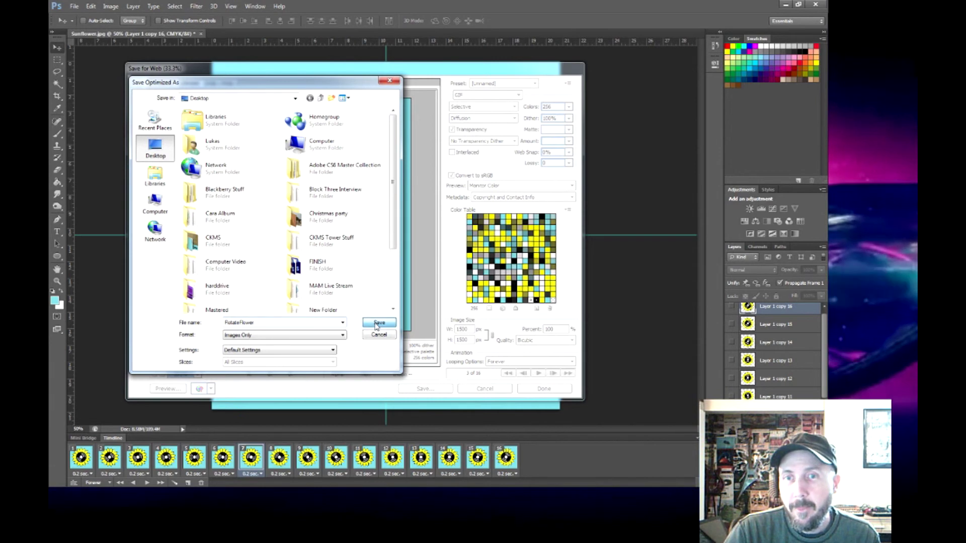
click(375, 325)
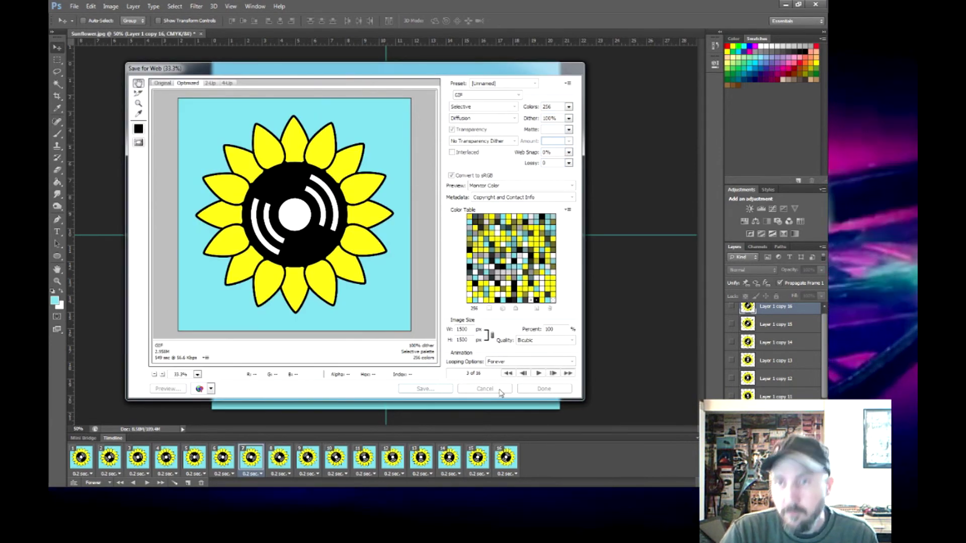